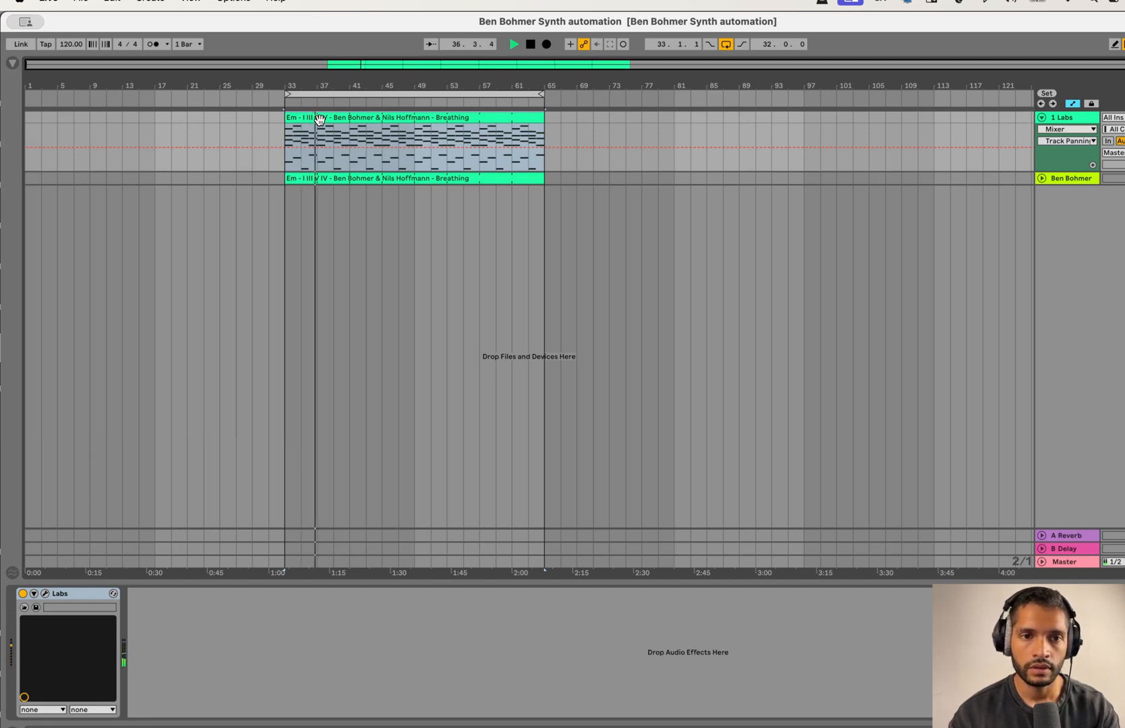
Step: Stop playback, collapse the Labs track, expand the Ben Bohmer track and play its chord clip
{"action": "key", "text": "space"}
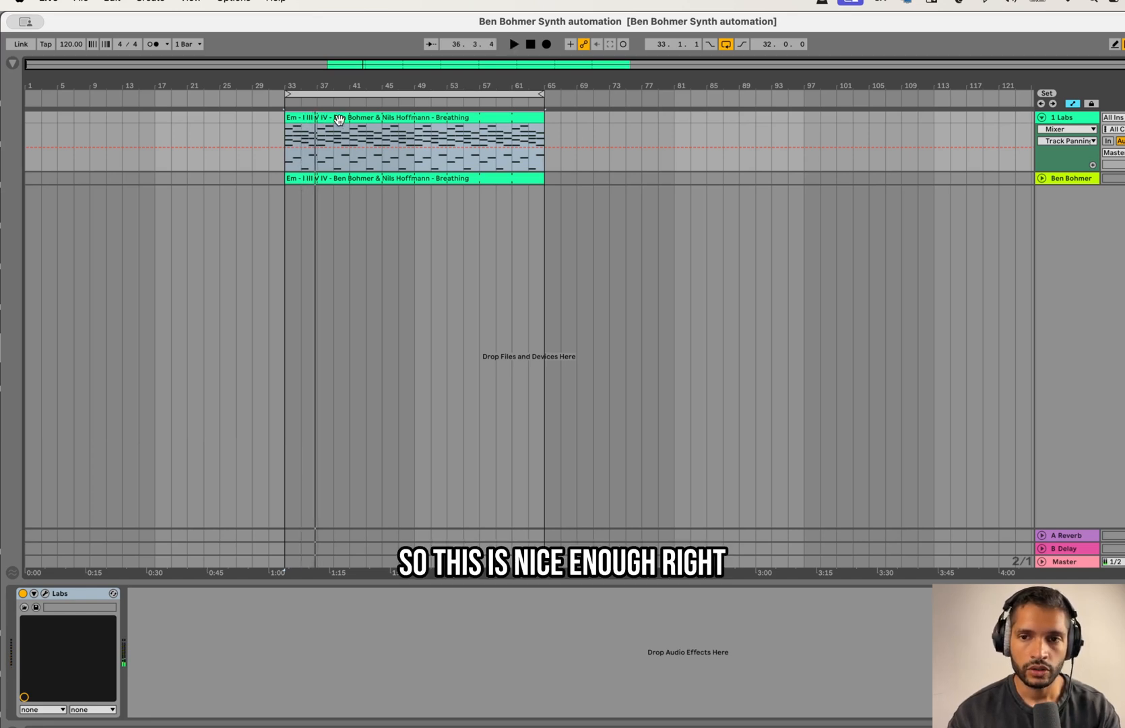
{"action": "left_click", "coordinate": [1042, 118]}
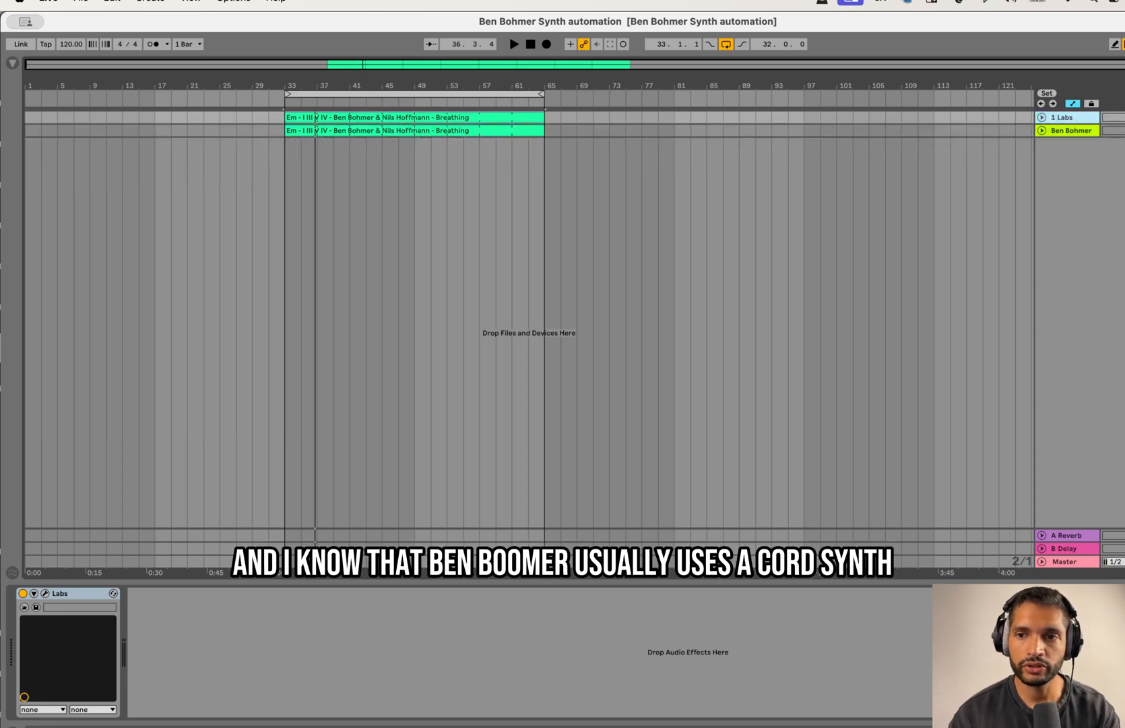
{"action": "left_click", "coordinate": [1043, 130]}
{"action": "left_click", "coordinate": [359, 133]}
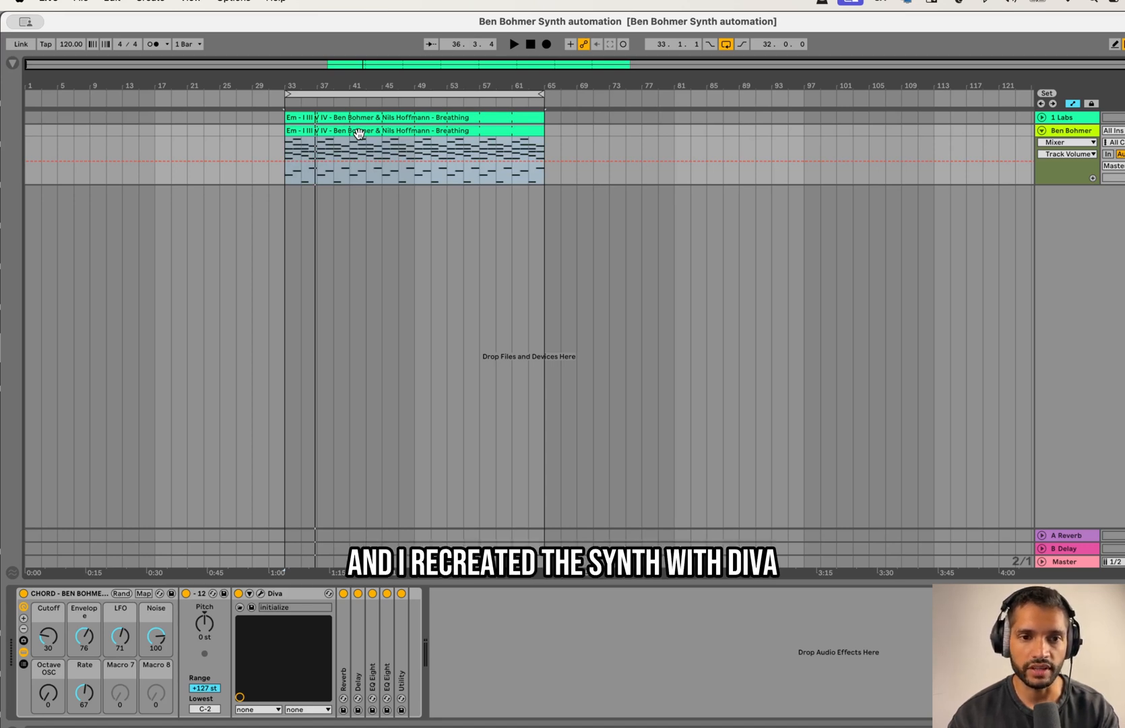
{"action": "key", "text": "space"}
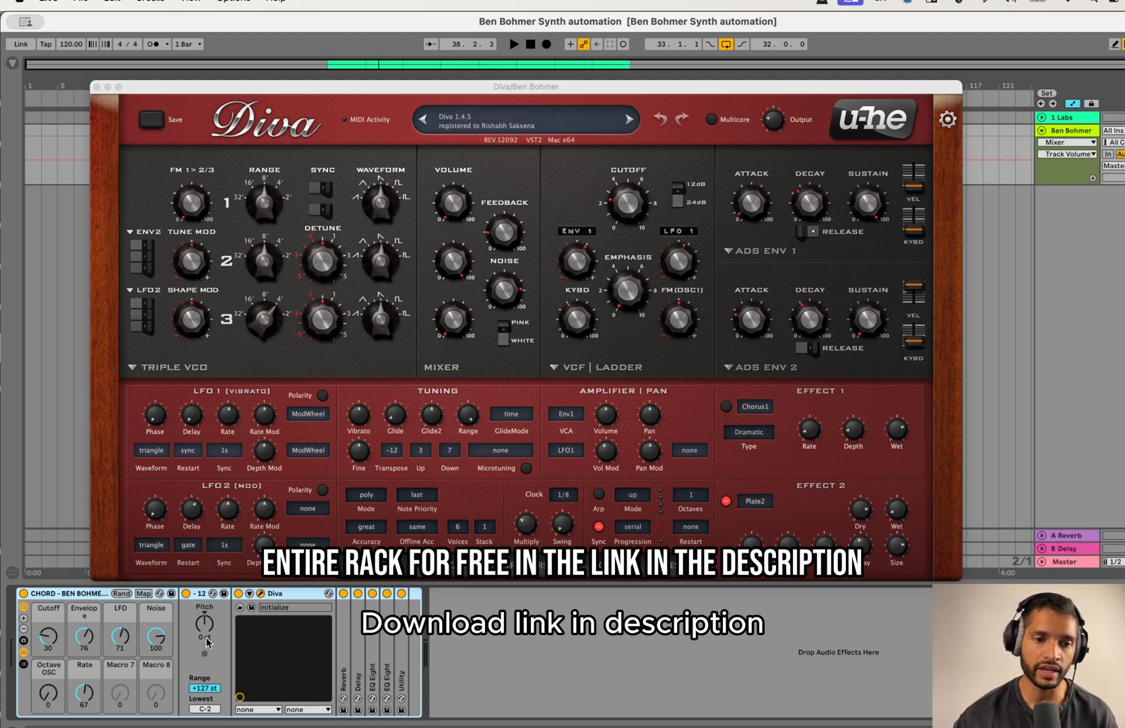
Step: Adjust Diva's filter cutoff and play the chord clip to hear the filter movement
{"action": "left_click", "coordinate": [626, 209]}
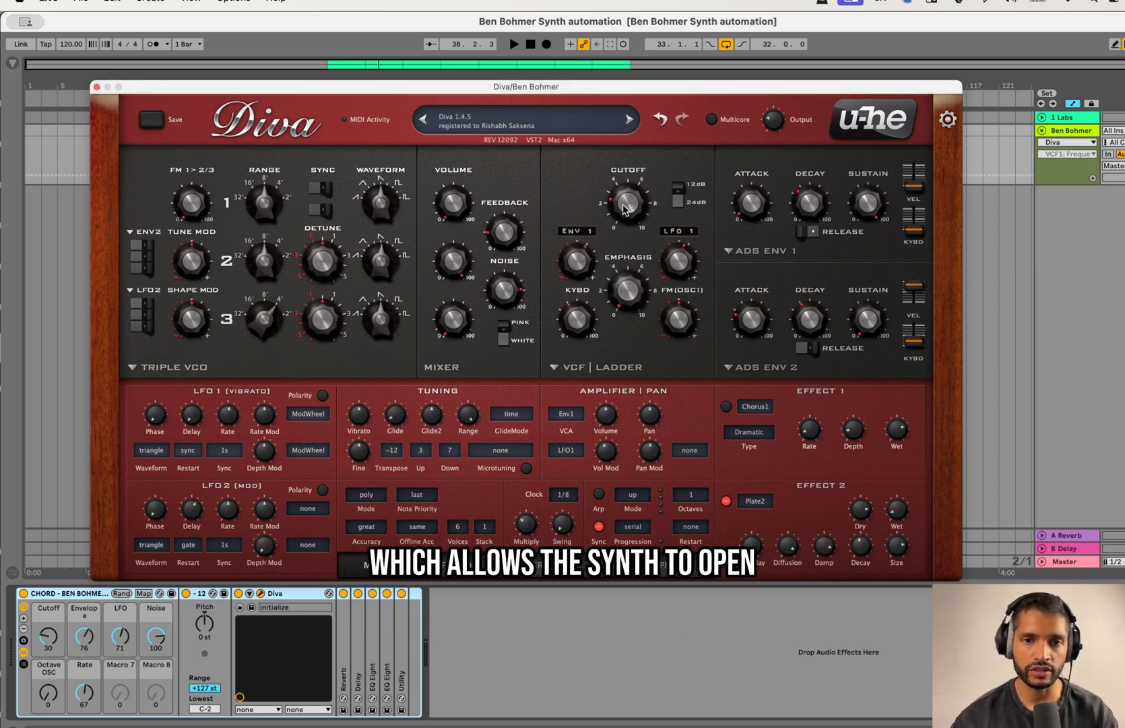
{"action": "left_click_drag", "start_coordinate": [623, 206], "coordinate": [646, 211]}
{"action": "key", "text": "space"}
Step: Adjust how strongly ENV 1 modulates Diva's filter while auditioning the clip
{"action": "mouse_move", "coordinate": [578, 270]}
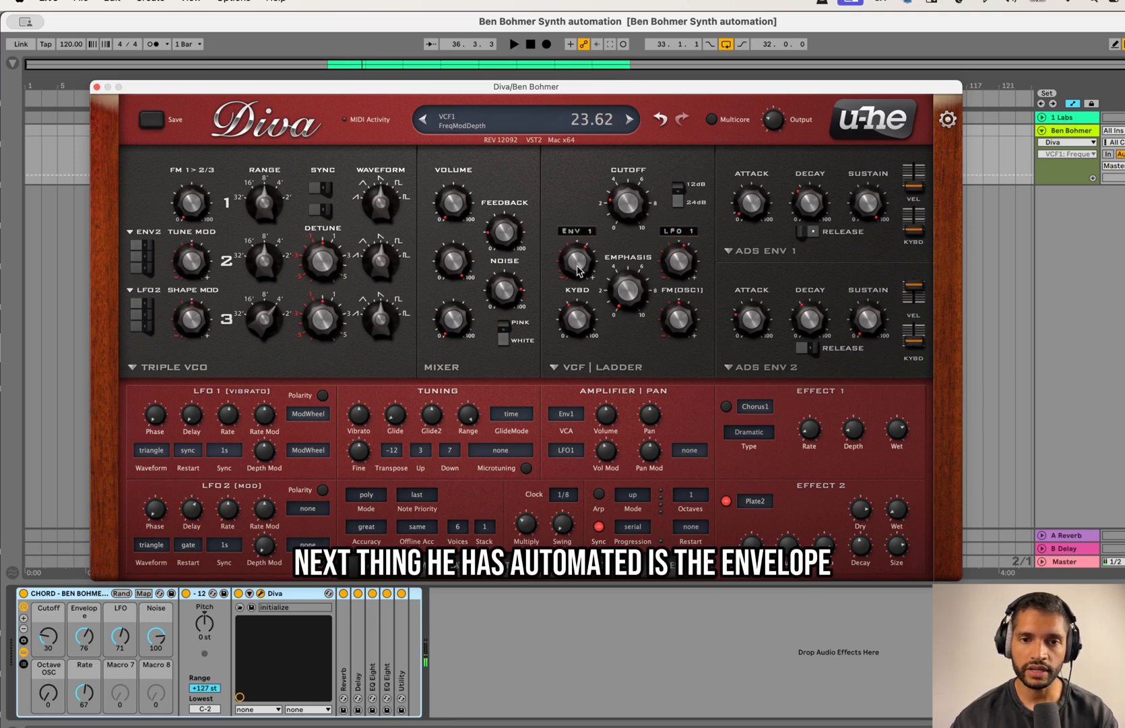
{"action": "mouse_move", "coordinate": [578, 269]}
{"action": "left_mouse_down"}
{"action": "mouse_move", "coordinate": [581, 247]}
{"action": "mouse_move", "coordinate": [582, 276]}
{"action": "left_mouse_up"}
{"action": "key", "text": "space"}
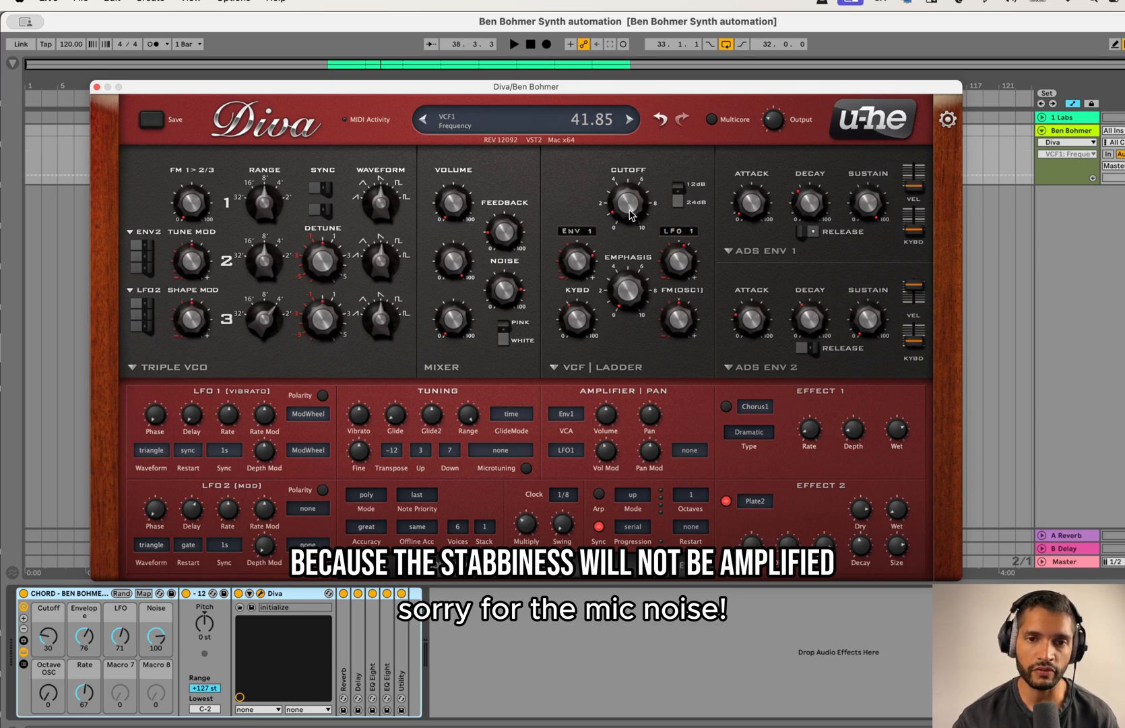
Step: Lower the mixer's noise level and set the filter cutoff to about 43.35 while the clip plays
{"action": "mouse_move", "coordinate": [632, 215]}
{"action": "left_mouse_down"}
{"action": "mouse_move", "coordinate": [648, 152]}
{"action": "mouse_move", "coordinate": [637, 209]}
{"action": "left_mouse_up"}
{"action": "left_click_drag", "start_coordinate": [693, 87], "coordinate": [700, 67]}
{"action": "left_click", "coordinate": [510, 269]}
{"action": "left_click_drag", "start_coordinate": [510, 269], "coordinate": [516, 350]}
{"action": "key", "text": "space"}
{"action": "mouse_move", "coordinate": [636, 185]}
{"action": "left_mouse_down"}
{"action": "mouse_move", "coordinate": [636, 203]}
{"action": "mouse_move", "coordinate": [632, 122]}
{"action": "mouse_move", "coordinate": [625, 202]}
{"action": "mouse_move", "coordinate": [623, 192]}
{"action": "left_mouse_up"}
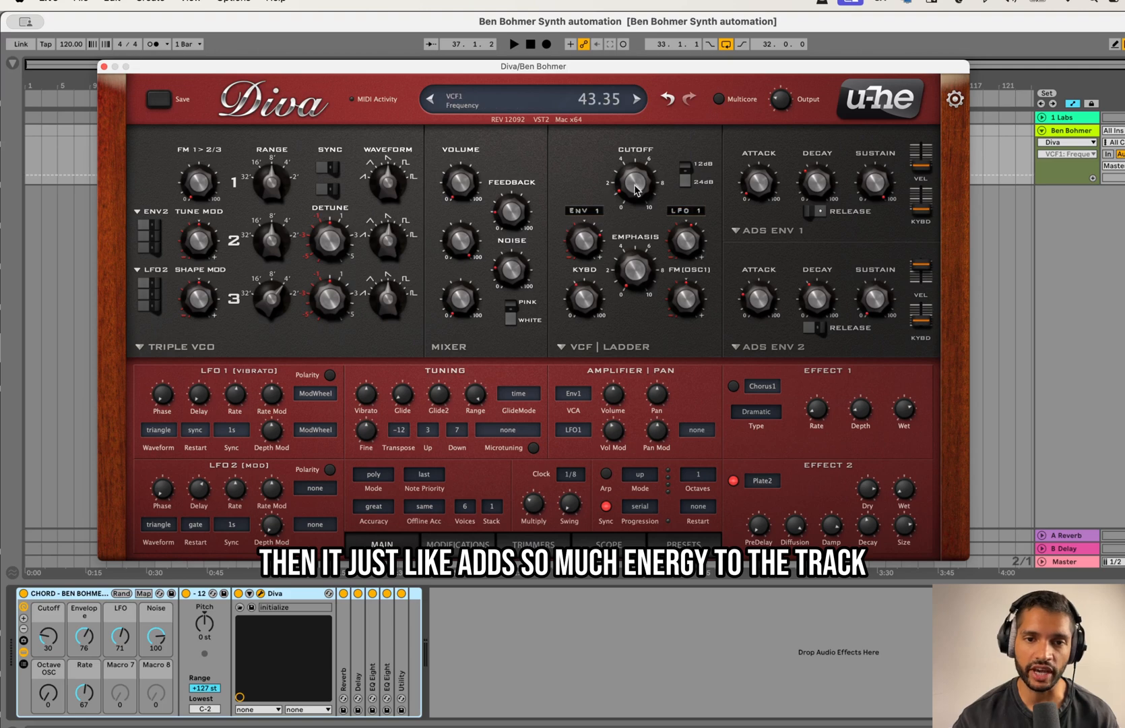
Step: Play the clip while raising the noise level and opening the filter cutoff to about 61.85
{"action": "left_click_drag", "start_coordinate": [637, 191], "coordinate": [636, 174]}
{"action": "key", "text": "space"}
{"action": "left_click_drag", "start_coordinate": [513, 264], "coordinate": [585, 191]}
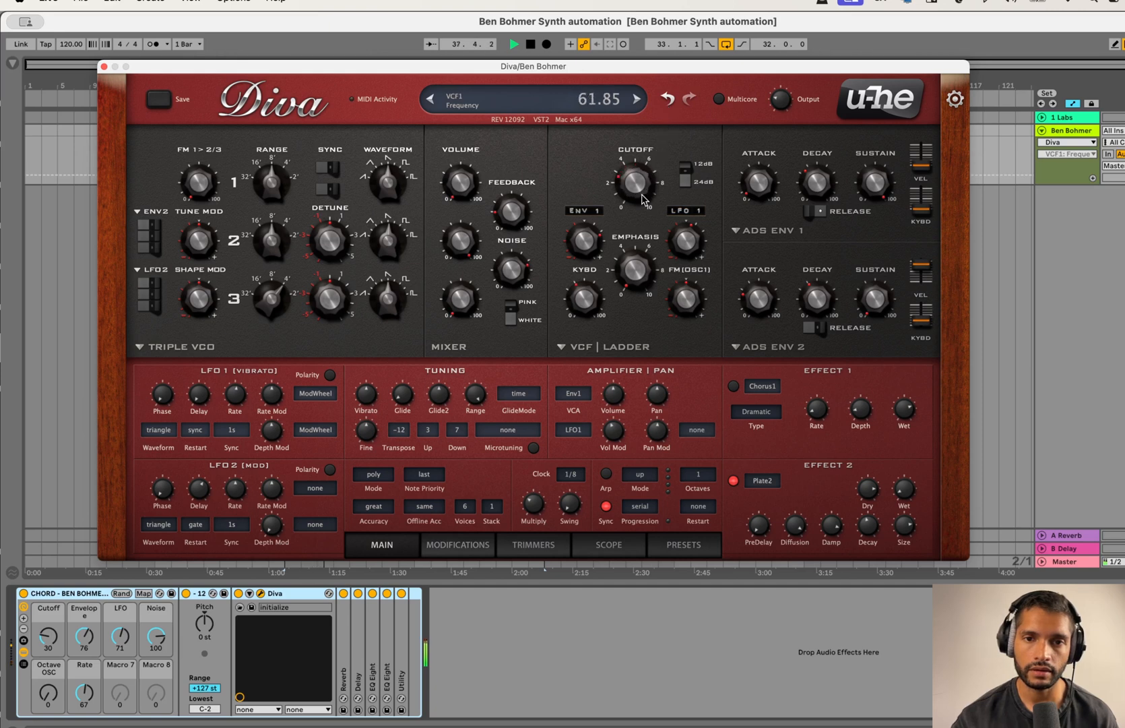
{"action": "key", "text": "space"}
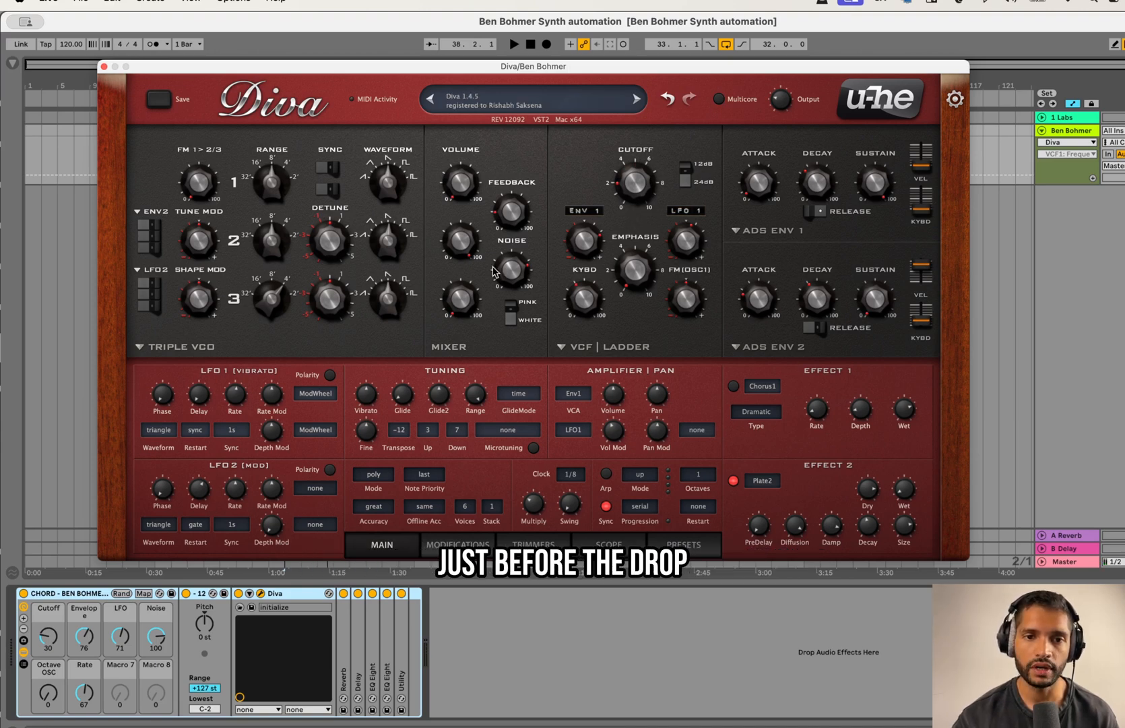
Step: Play the clip and raise the LFO 1 modulation depth on the filter to about 64.17
{"action": "mouse_move", "coordinate": [606, 177]}
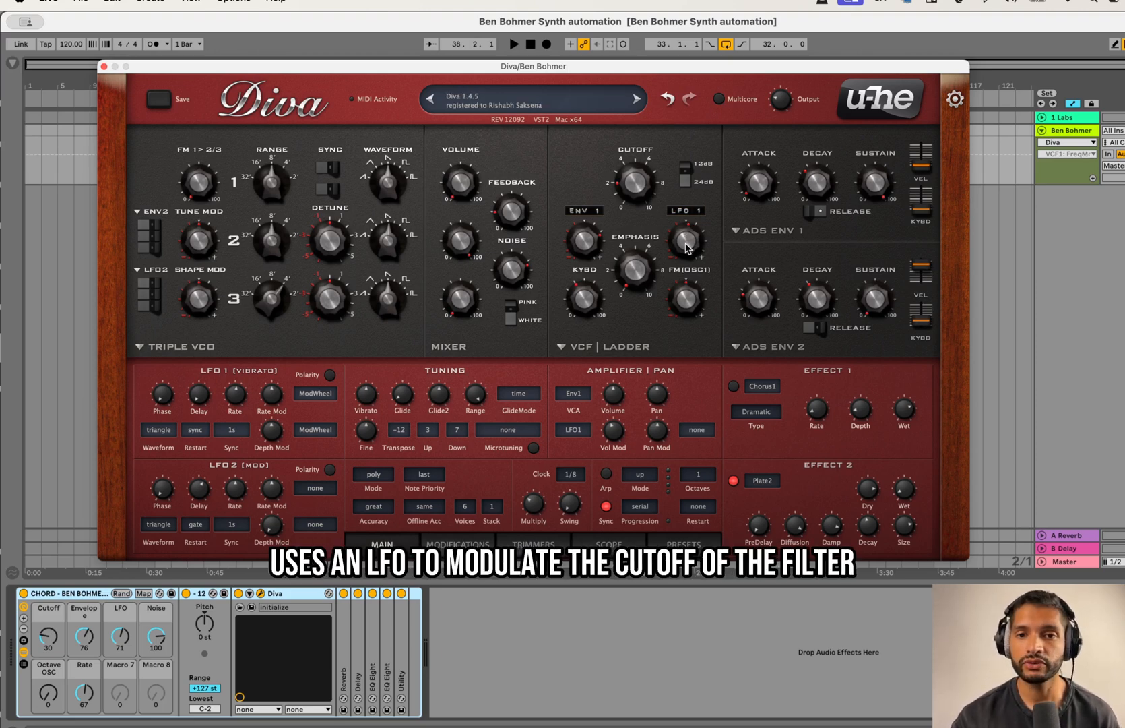
{"action": "mouse_move", "coordinate": [688, 248]}
{"action": "mouse_move", "coordinate": [648, 197]}
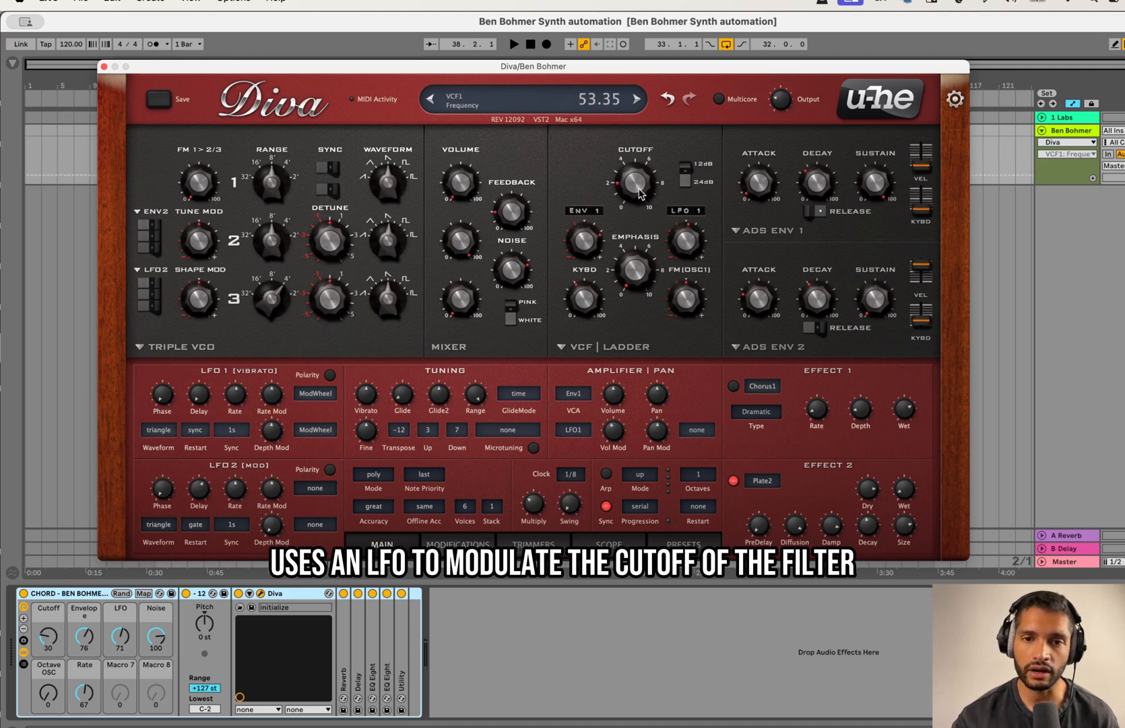
{"action": "left_click_drag", "start_coordinate": [693, 244], "coordinate": [698, 237]}
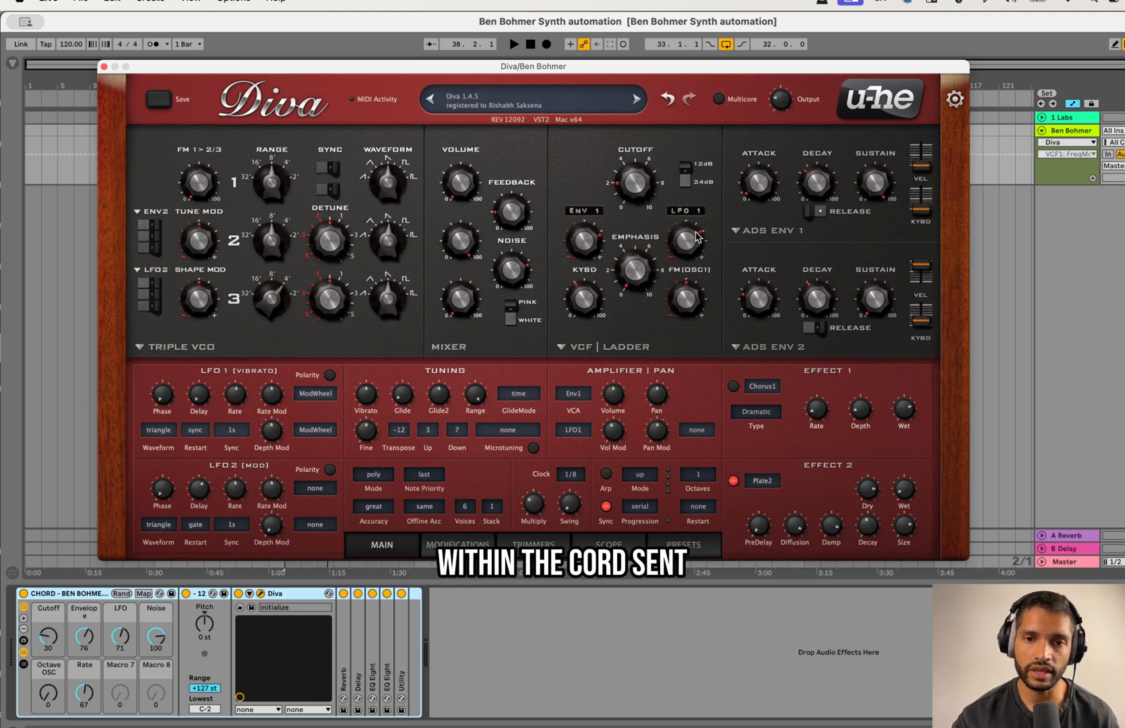
{"action": "key", "text": "space"}
{"action": "left_click_drag", "start_coordinate": [696, 231], "coordinate": [698, 227]}
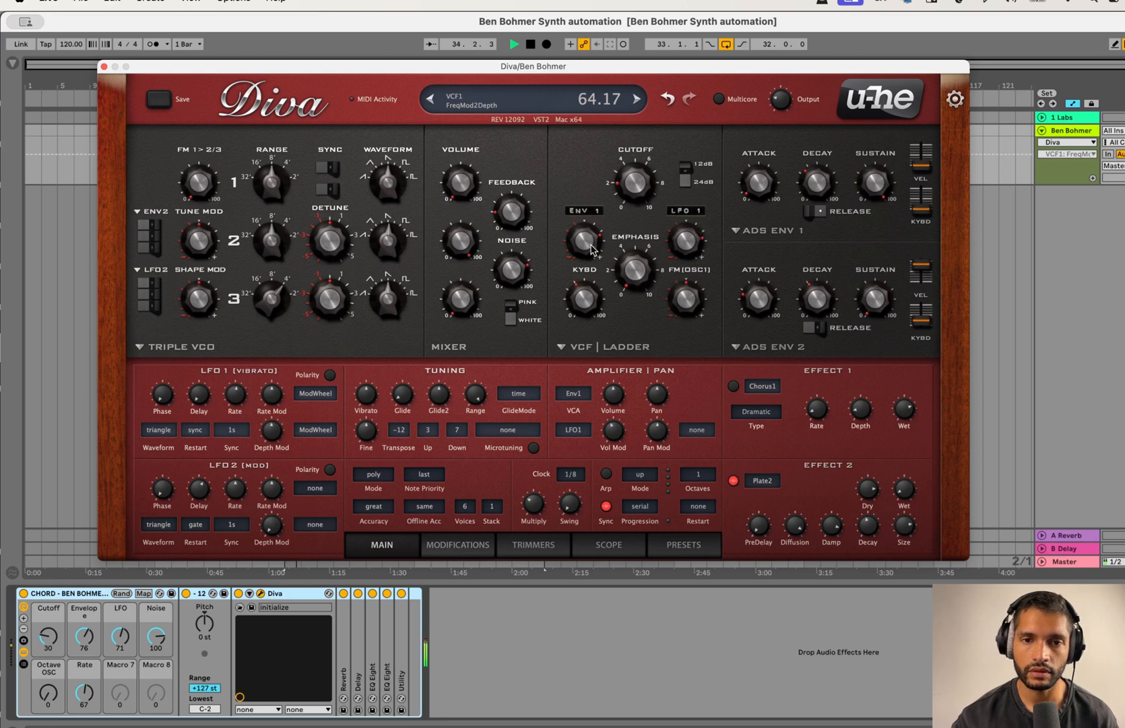
Step: Rebalance the filter's ENV 1 and LFO 1 depths during playback, with the cutoff at about 51.35
{"action": "left_click_drag", "start_coordinate": [593, 253], "coordinate": [593, 237]}
{"action": "mouse_move", "coordinate": [629, 189]}
{"action": "left_mouse_down"}
{"action": "mouse_move", "coordinate": [630, 218]}
{"action": "mouse_move", "coordinate": [626, 194]}
{"action": "left_mouse_up"}
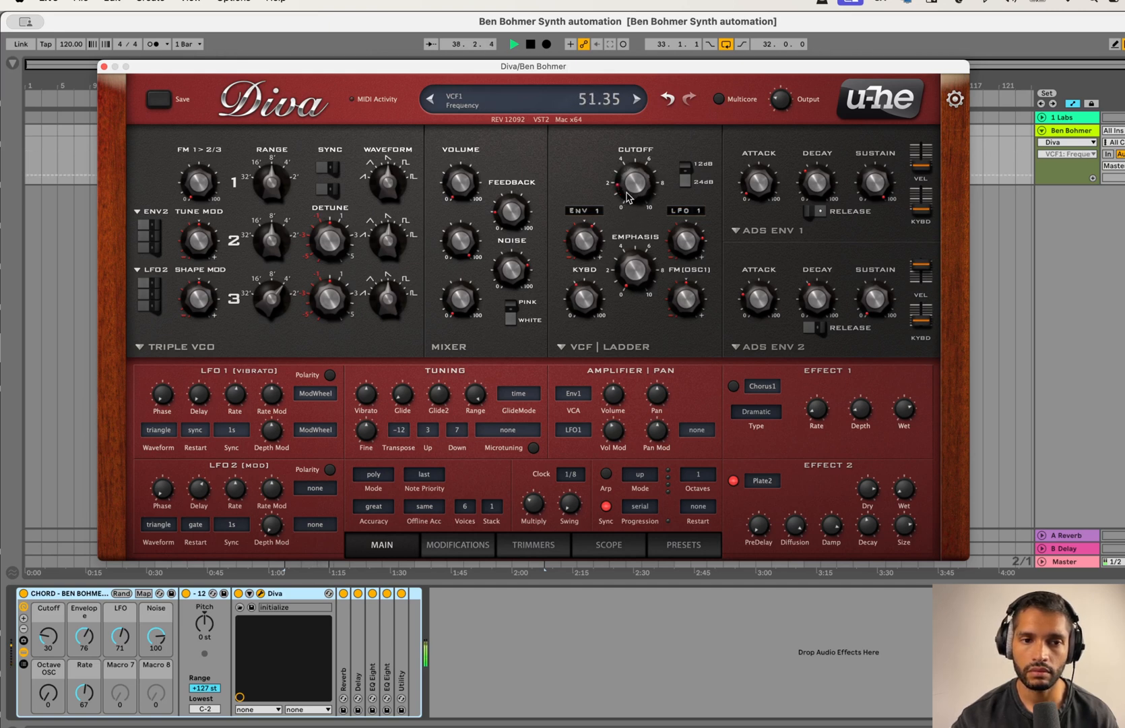
{"action": "mouse_move", "coordinate": [682, 260]}
{"action": "left_mouse_down"}
{"action": "mouse_move", "coordinate": [690, 234]}
{"action": "mouse_move", "coordinate": [692, 275]}
{"action": "mouse_move", "coordinate": [688, 264]}
{"action": "left_mouse_up"}
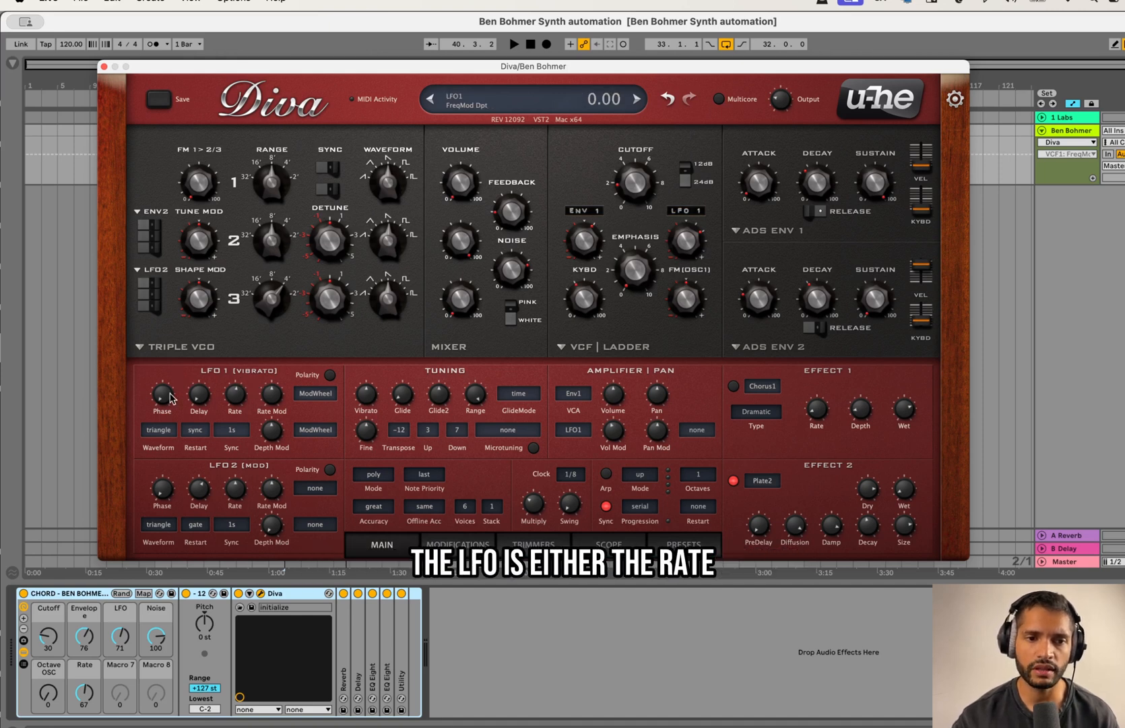
Step: Set LFO 1's waveform to saw down and raise the filter's LFO 1 depth to about 80.17
{"action": "left_click", "coordinate": [242, 403]}
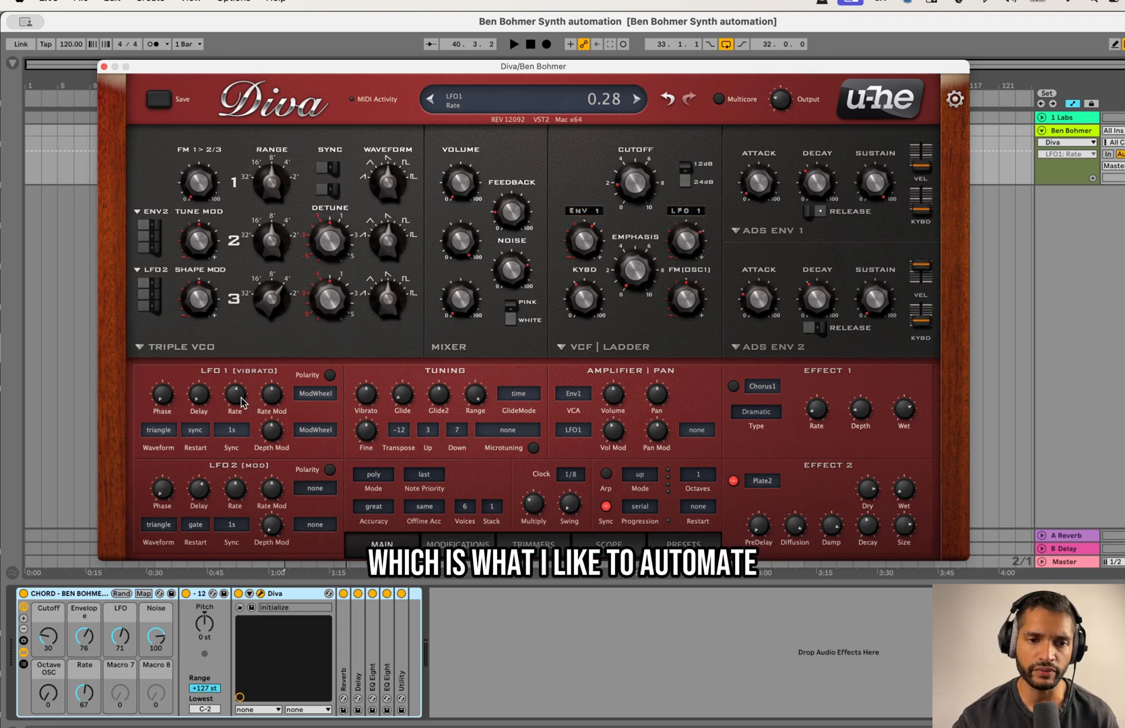
{"action": "left_click", "coordinate": [164, 429]}
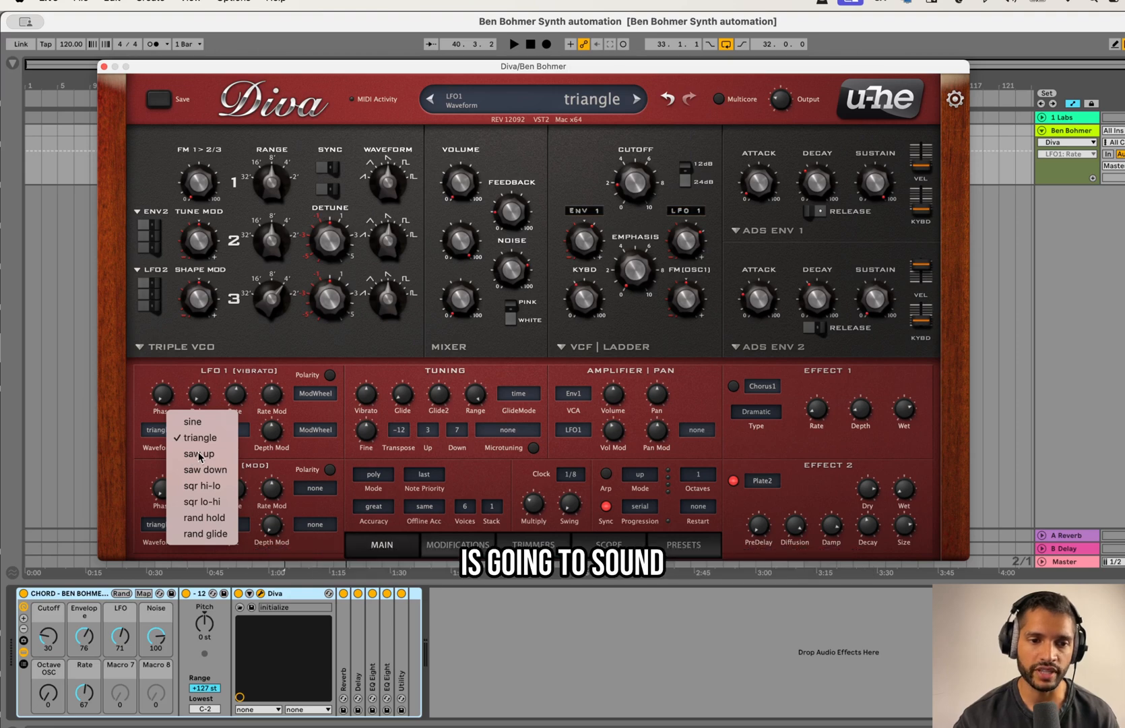
{"action": "left_click", "coordinate": [216, 472]}
{"action": "left_click_drag", "start_coordinate": [687, 242], "coordinate": [689, 224]}
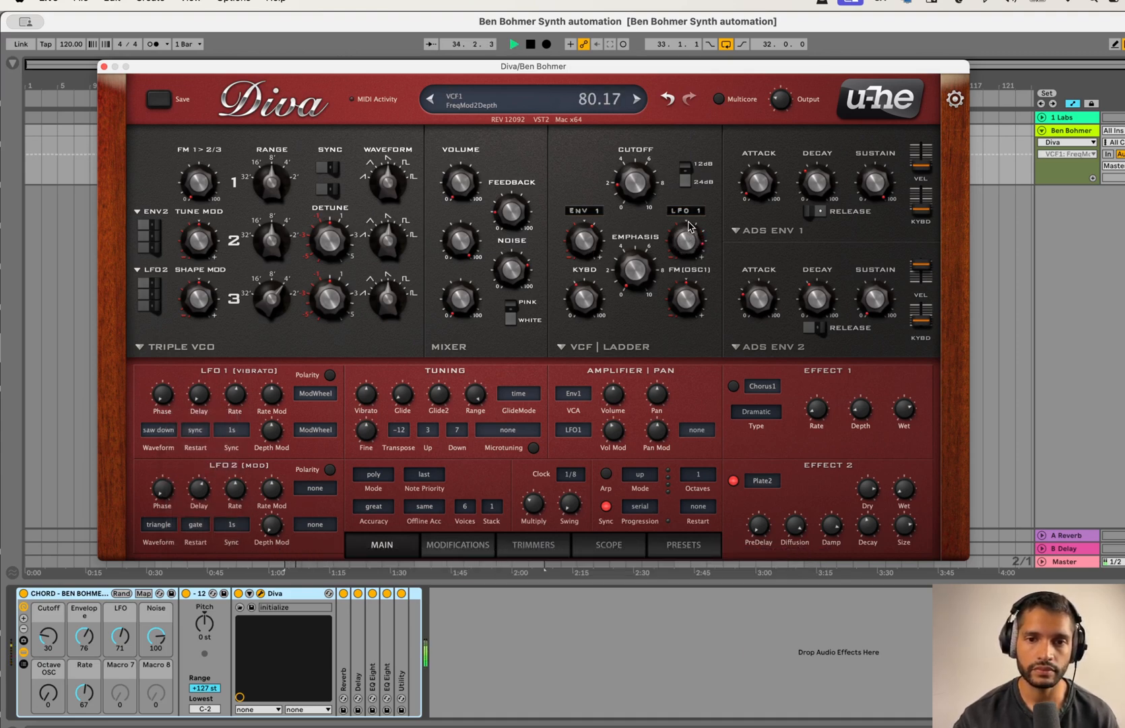
Step: Increase LFO 1's rate and set the filter's LFO 1 depth to about 74.17 during playback
{"action": "left_click", "coordinate": [232, 403]}
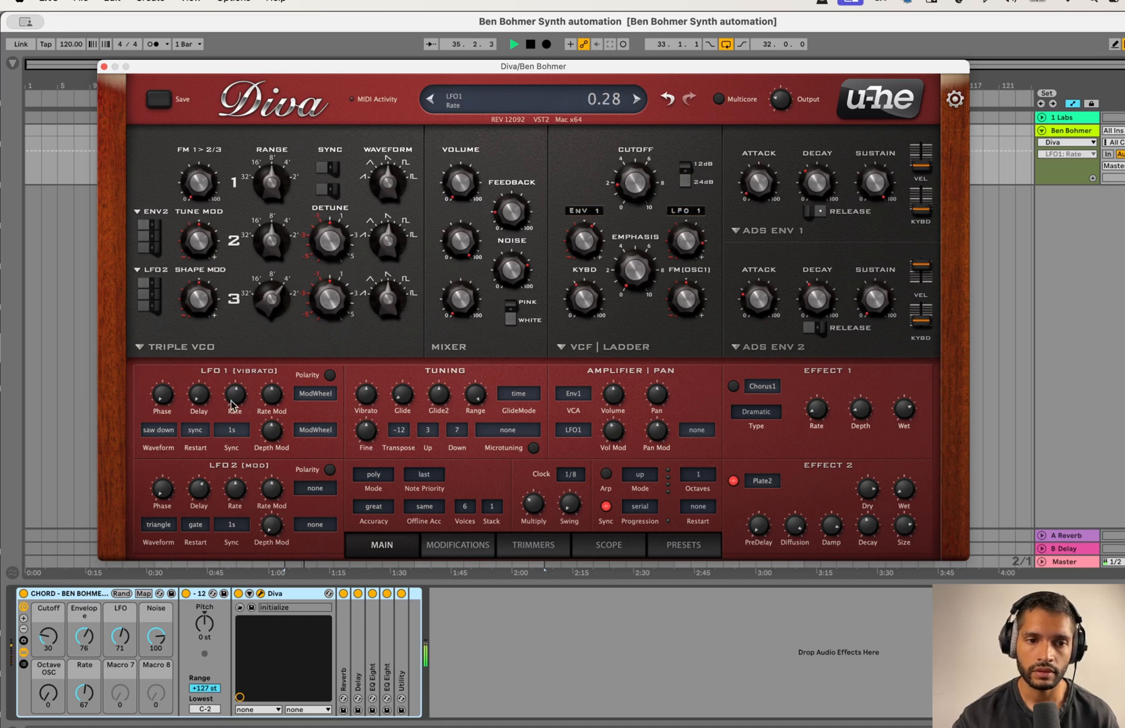
{"action": "left_click_drag", "start_coordinate": [231, 405], "coordinate": [223, 388]}
{"action": "left_click_drag", "start_coordinate": [692, 269], "coordinate": [694, 254]}
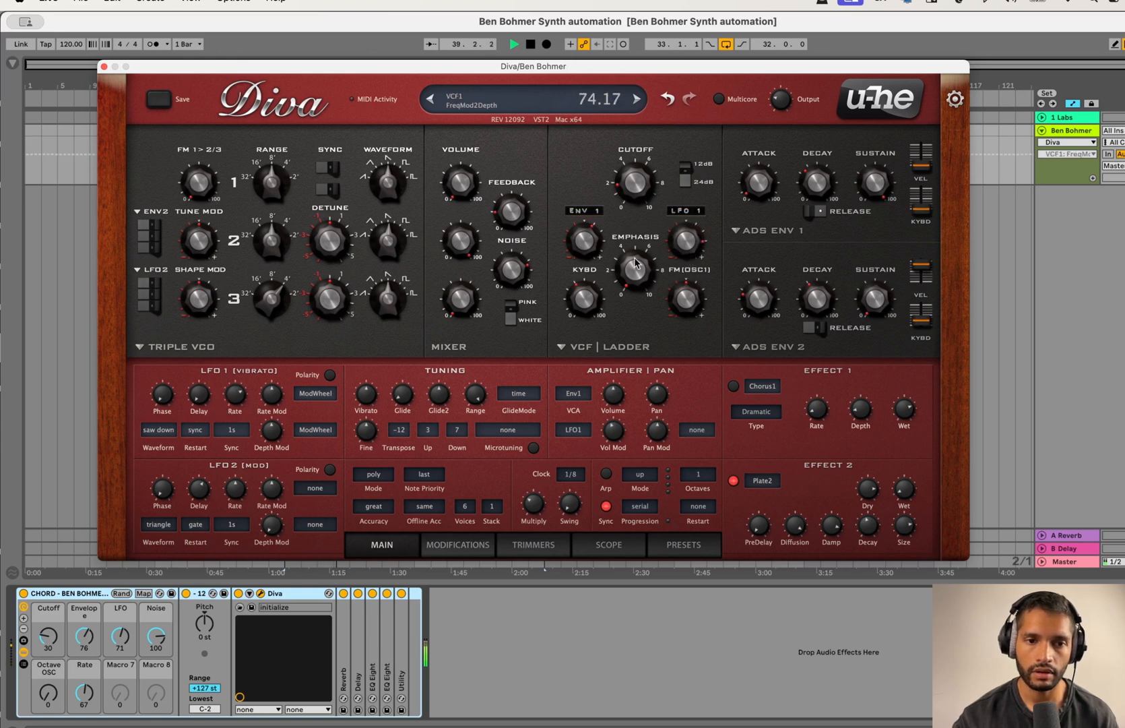
{"action": "mouse_move", "coordinate": [241, 397]}
{"action": "left_mouse_down"}
{"action": "mouse_move", "coordinate": [233, 385]}
{"action": "mouse_move", "coordinate": [239, 396]}
{"action": "left_mouse_up"}
Step: Sweep the filter cutoff and ENV 1 depth during playback, bringing the cutoff to about 67.85
{"action": "left_click_drag", "start_coordinate": [615, 177], "coordinate": [635, 129]}
{"action": "left_click_drag", "start_coordinate": [582, 249], "coordinate": [583, 238]}
{"action": "left_click_drag", "start_coordinate": [632, 173], "coordinate": [591, 255]}
{"action": "left_click_drag", "start_coordinate": [649, 193], "coordinate": [648, 200]}
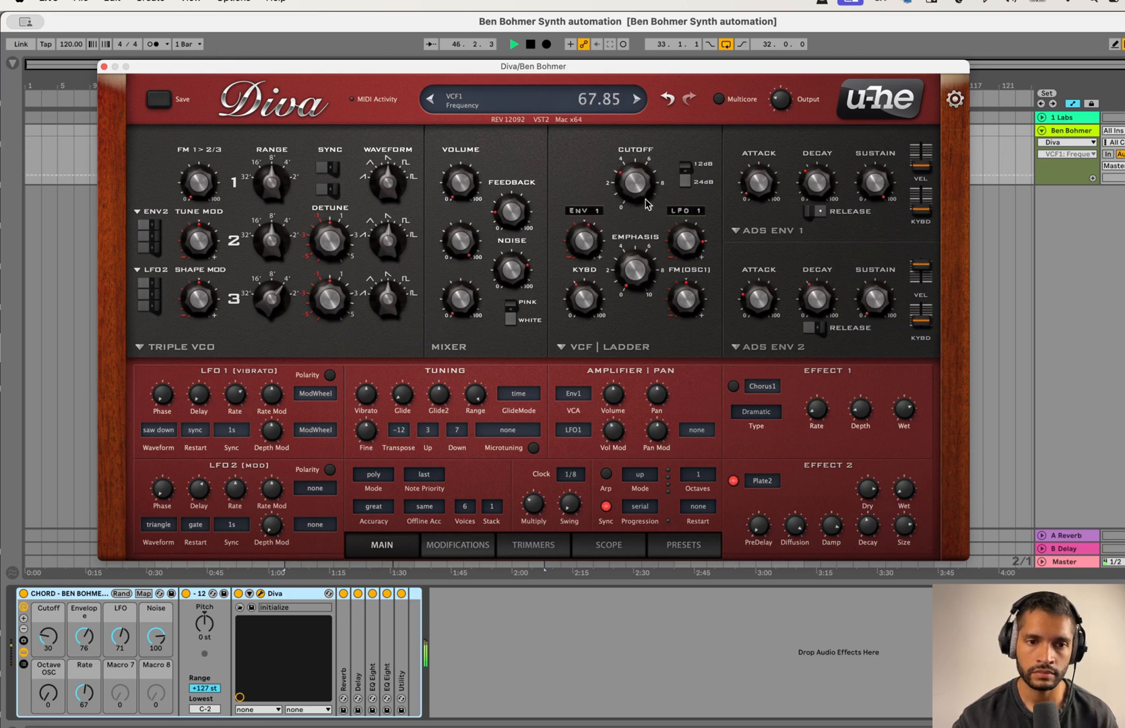
Step: Vary LFO 1's rate up and down while the clip plays, and stop playback
{"action": "left_click", "coordinate": [237, 403]}
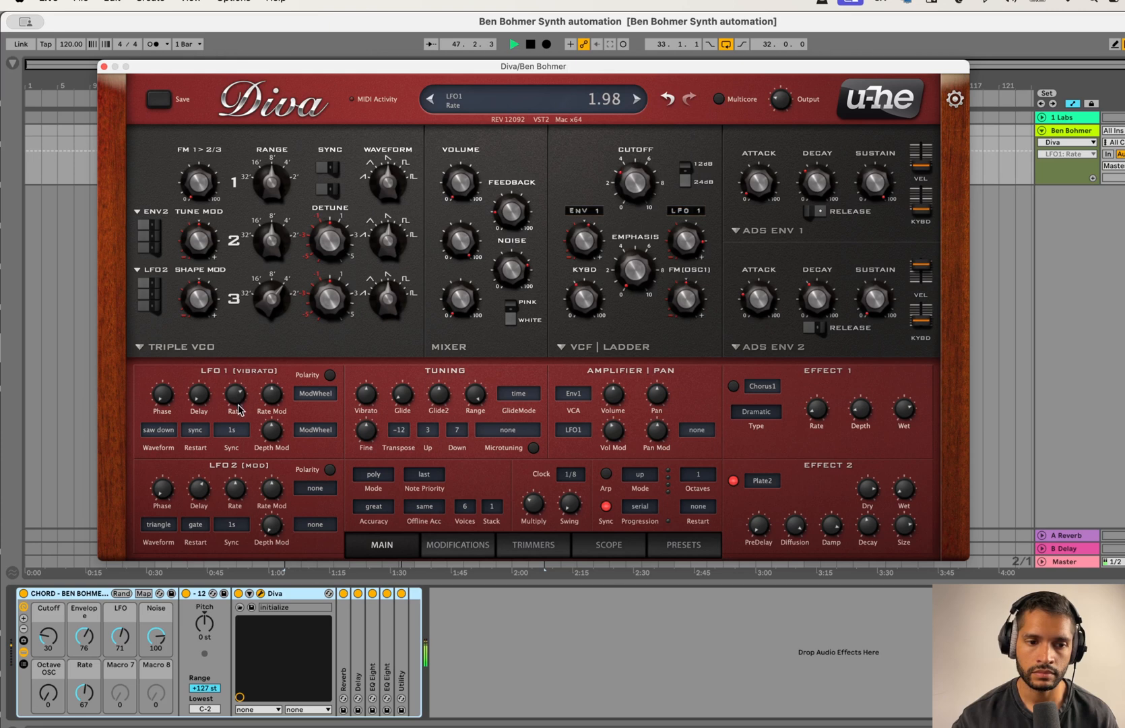
{"action": "scroll", "coordinate": [238, 408], "scroll_direction": "down", "scroll_amount": 5}
{"action": "scroll", "coordinate": [236, 390], "scroll_direction": "up", "scroll_amount": 10}
{"action": "scroll", "coordinate": [242, 394], "scroll_direction": "down", "scroll_amount": 5}
{"action": "scroll", "coordinate": [243, 399], "scroll_direction": "down", "scroll_amount": 8}
{"action": "scroll", "coordinate": [244, 403], "scroll_direction": "up", "scroll_amount": 1}
{"action": "key", "text": "space"}
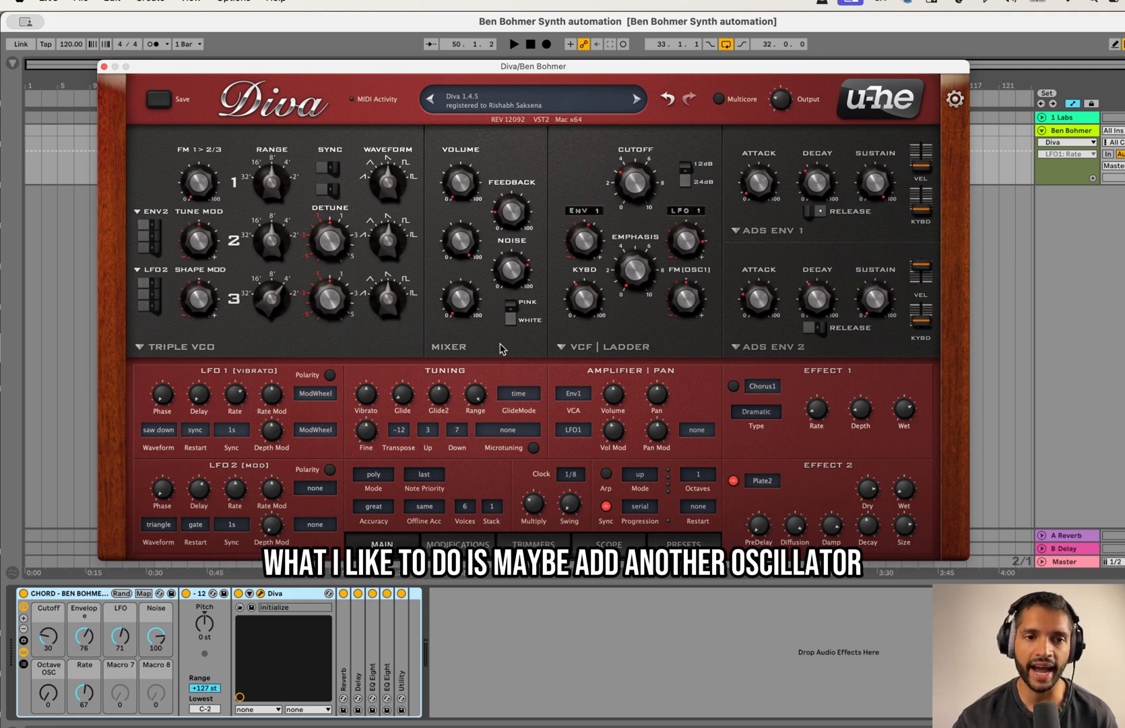
Step: Adjust oscillator 3's range and open the filter further with an ENV 1 depth of about 65.62
{"action": "left_click_drag", "start_coordinate": [279, 304], "coordinate": [288, 288]}
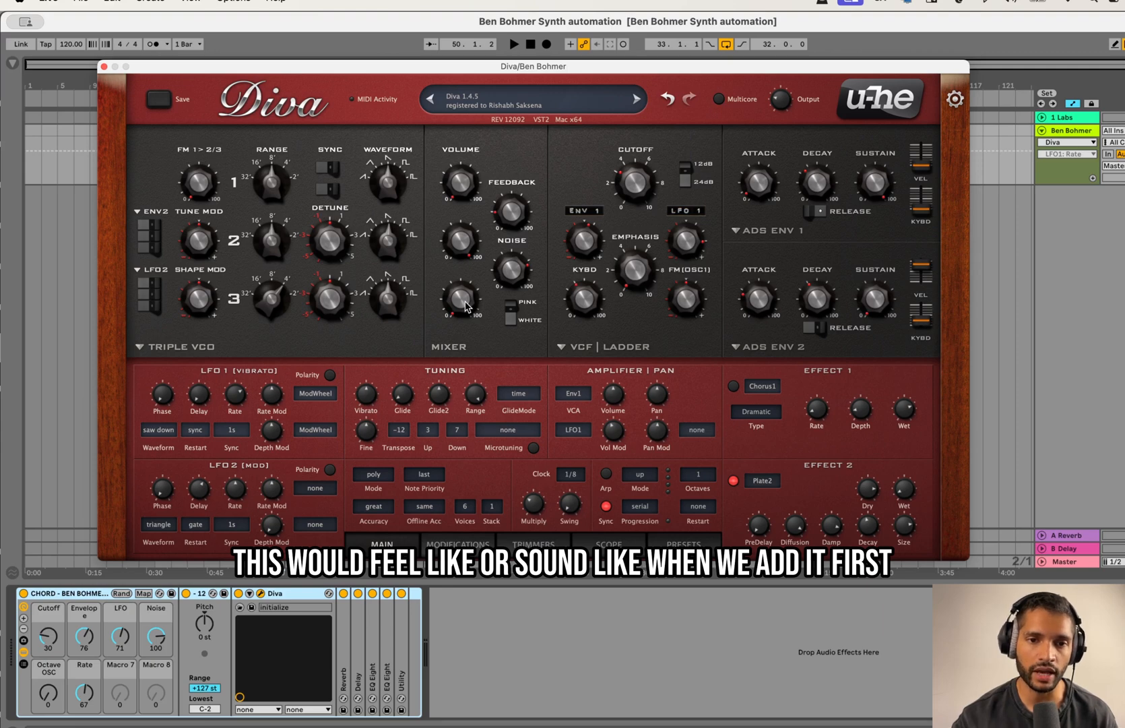
{"action": "left_click_drag", "start_coordinate": [636, 195], "coordinate": [636, 192]}
{"action": "left_click_drag", "start_coordinate": [601, 243], "coordinate": [608, 225]}
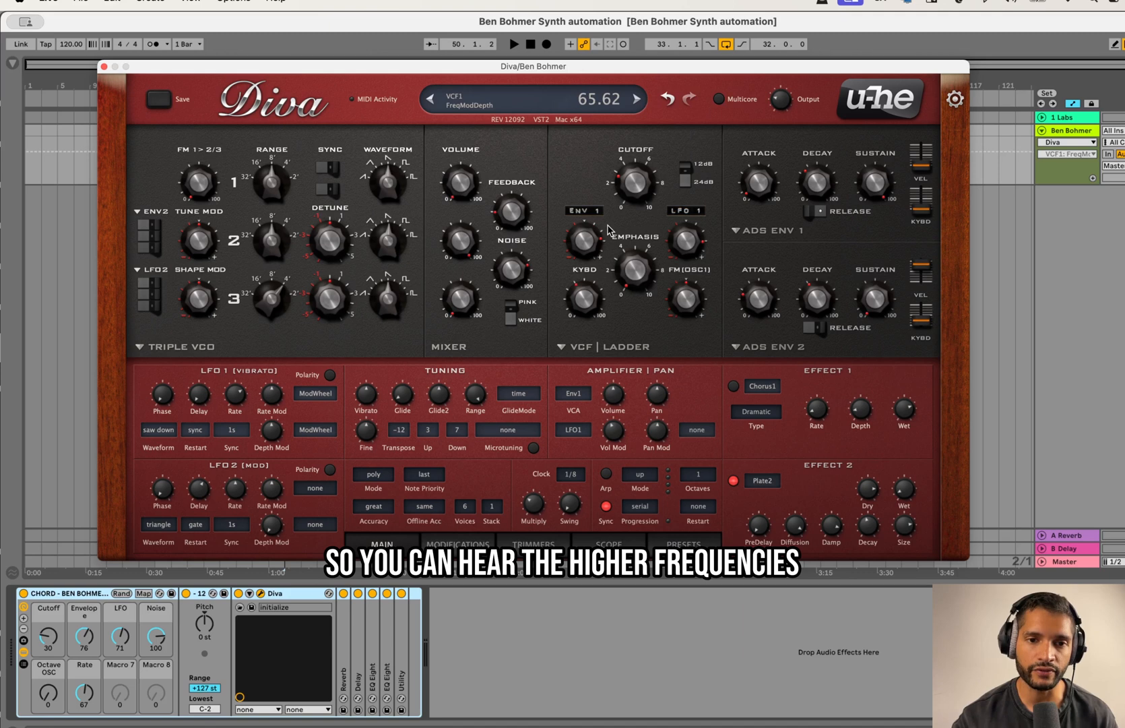
Step: Play the clip while blending in oscillator 3's volume and lowering the noise level
{"action": "left_click", "coordinate": [462, 305]}
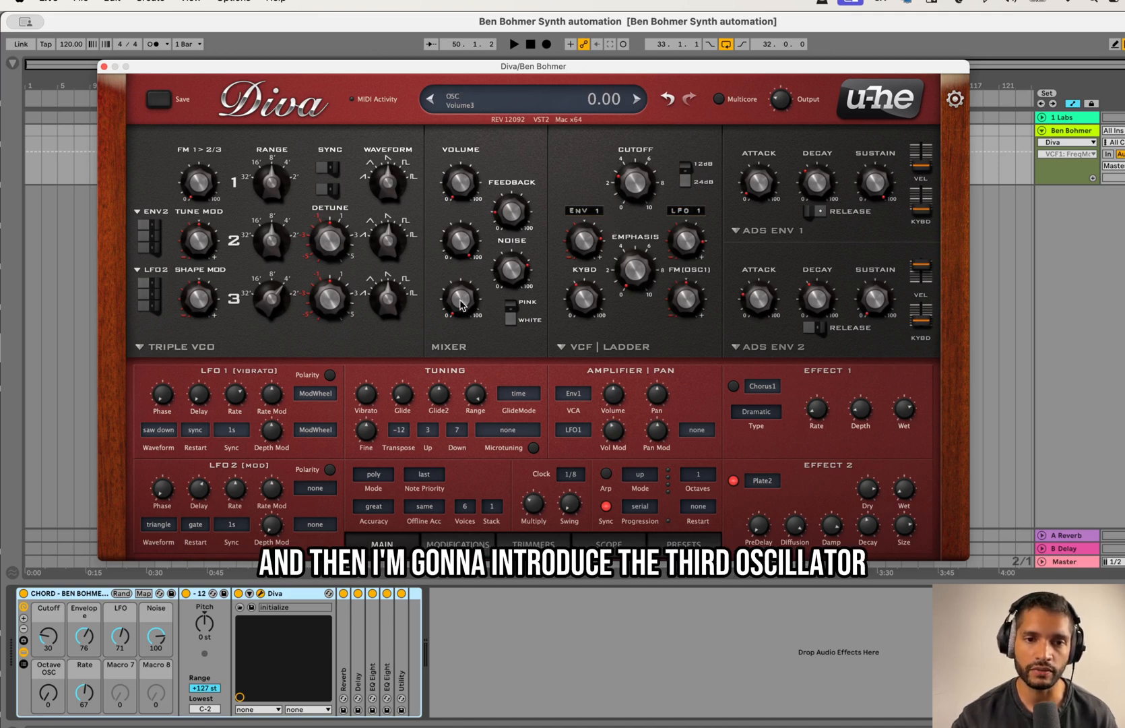
{"action": "key", "text": "space"}
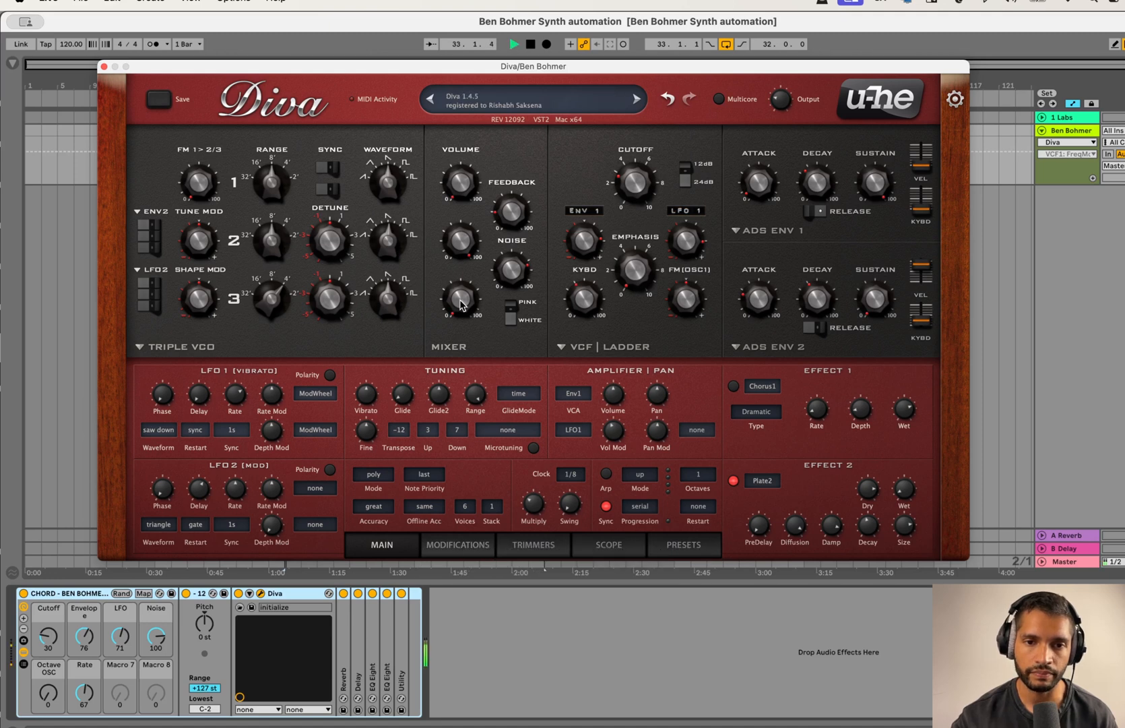
{"action": "left_click_drag", "start_coordinate": [461, 301], "coordinate": [511, 196]}
{"action": "left_click_drag", "start_coordinate": [514, 250], "coordinate": [515, 337]}
{"action": "mouse_move", "coordinate": [463, 297]}
{"action": "left_mouse_down"}
{"action": "mouse_move", "coordinate": [464, 281]}
{"action": "mouse_move", "coordinate": [468, 305]}
{"action": "left_mouse_up"}
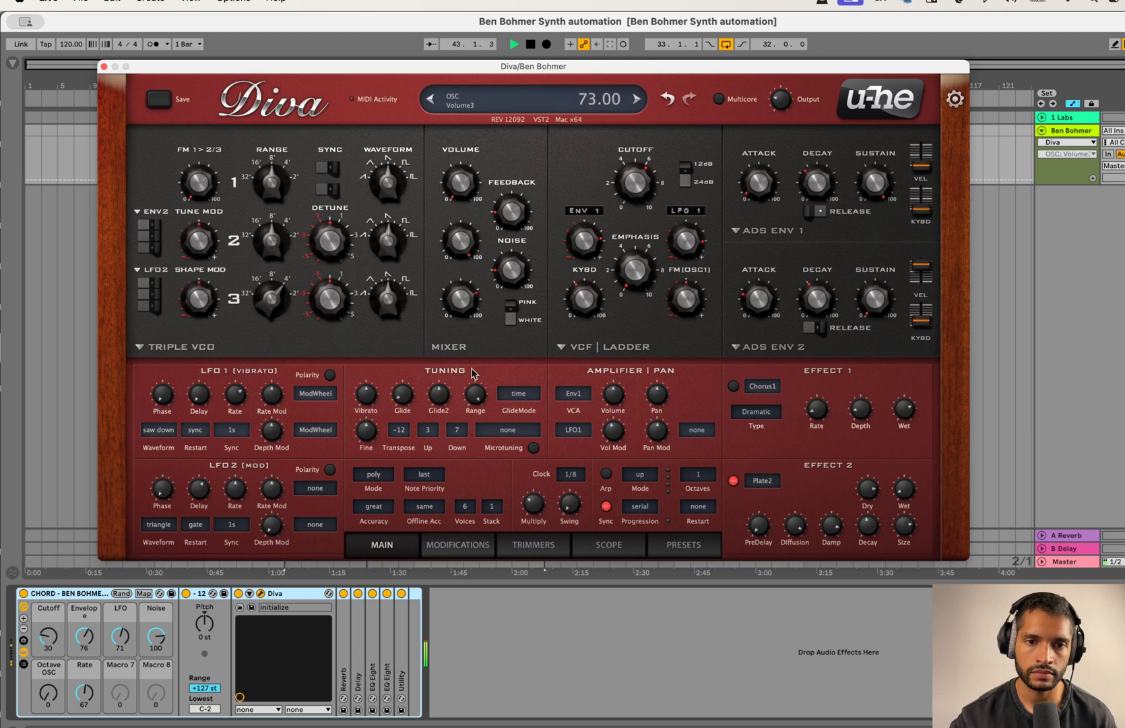
{"action": "left_click_drag", "start_coordinate": [464, 318], "coordinate": [476, 266]}
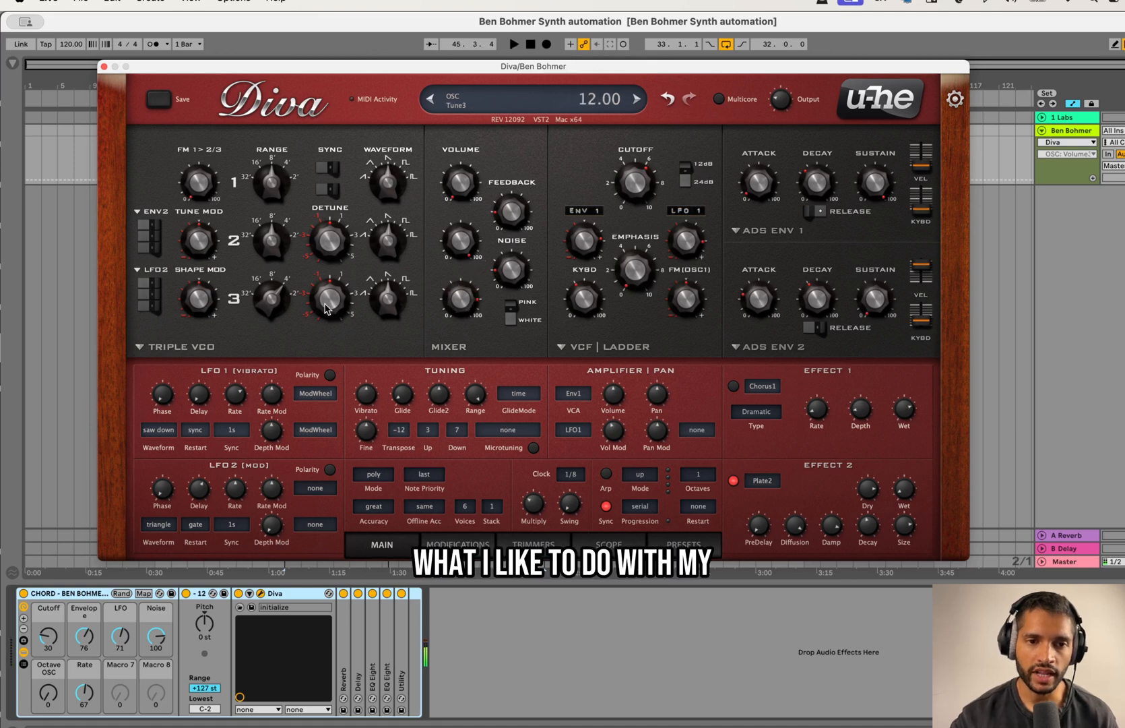
Step: Adjust oscillator 3's detune and play the clip with the filter cutoff lowered to about 51.35
{"action": "left_click_drag", "start_coordinate": [343, 301], "coordinate": [341, 286]}
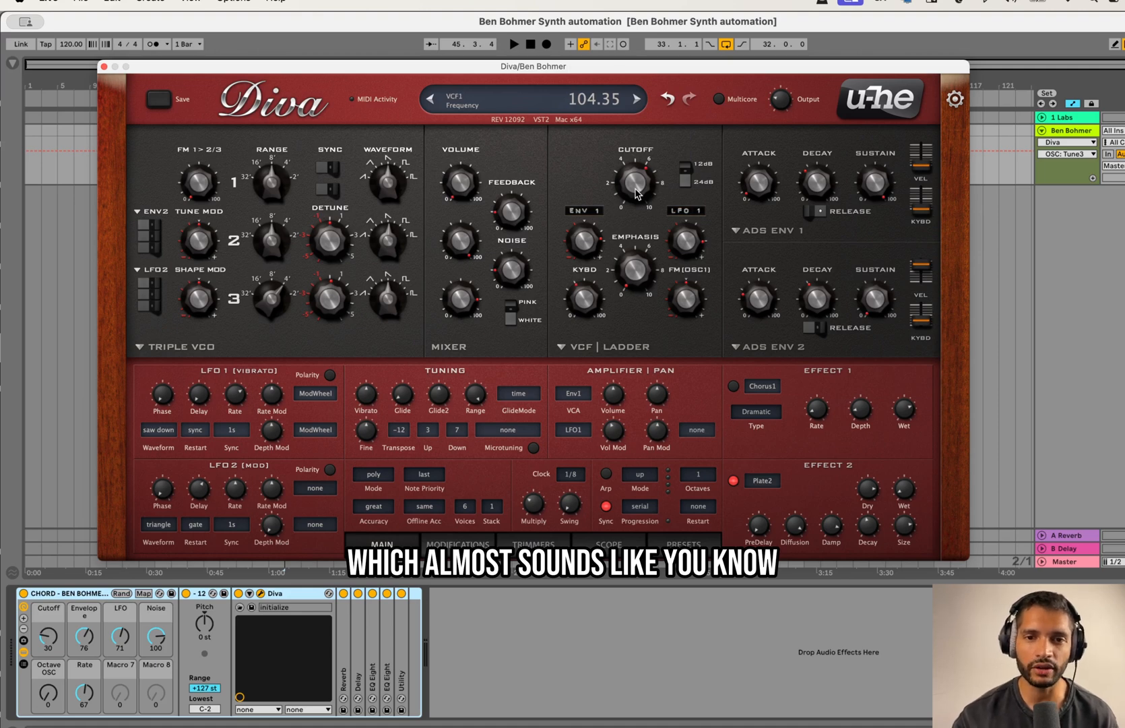
{"action": "left_click_drag", "start_coordinate": [637, 194], "coordinate": [633, 270]}
{"action": "key", "text": "space"}
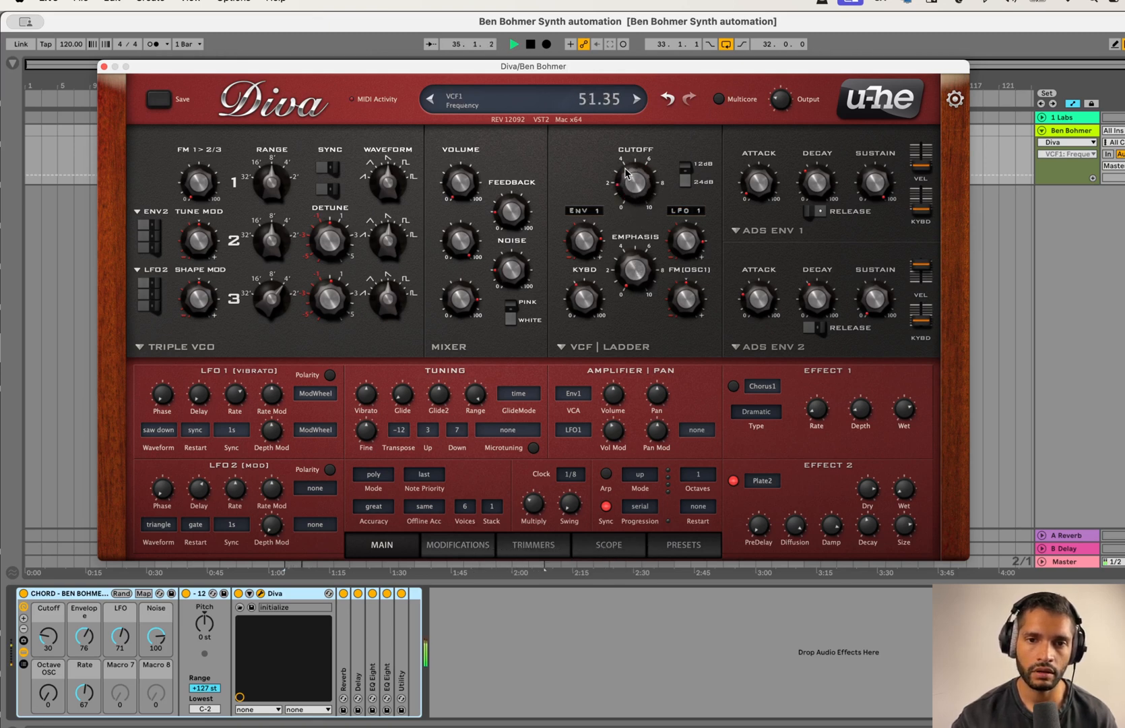
Step: Set oscillator 3's volume to about 32 and sweep the filter cutoff during playback, closing the Diva window at the end
{"action": "mouse_move", "coordinate": [451, 313]}
{"action": "left_mouse_down"}
{"action": "mouse_move", "coordinate": [455, 373]}
{"action": "mouse_move", "coordinate": [464, 300]}
{"action": "mouse_move", "coordinate": [463, 332]}
{"action": "left_mouse_up"}
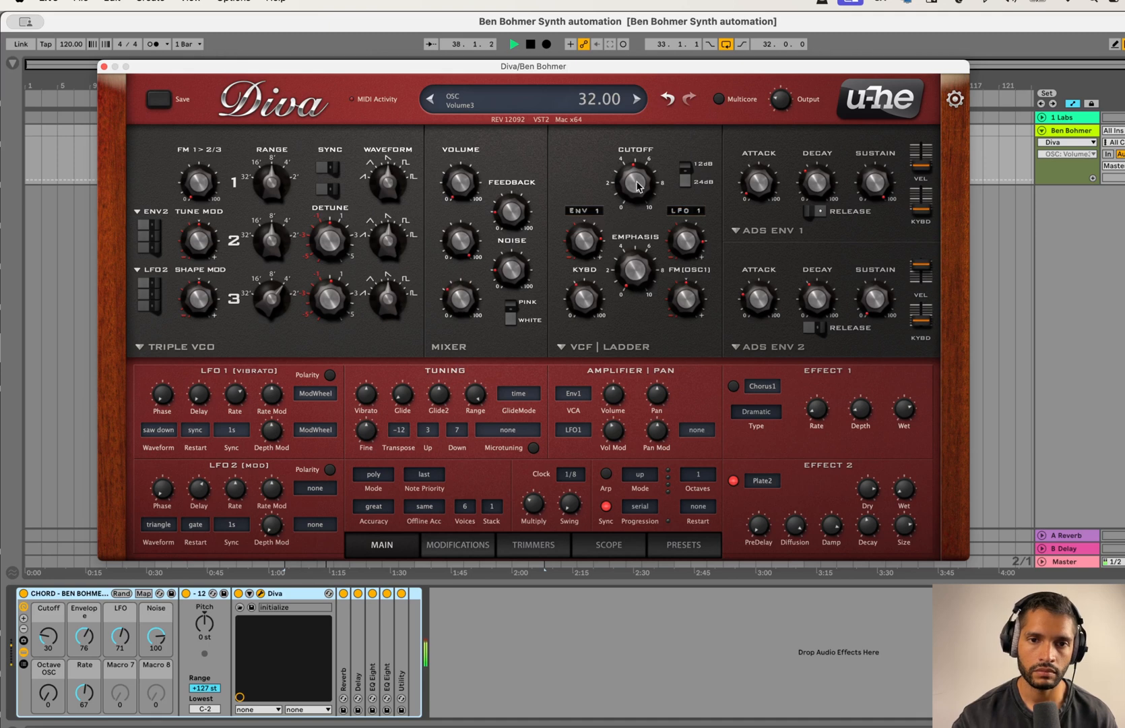
{"action": "left_click_drag", "start_coordinate": [632, 169], "coordinate": [627, 267]}
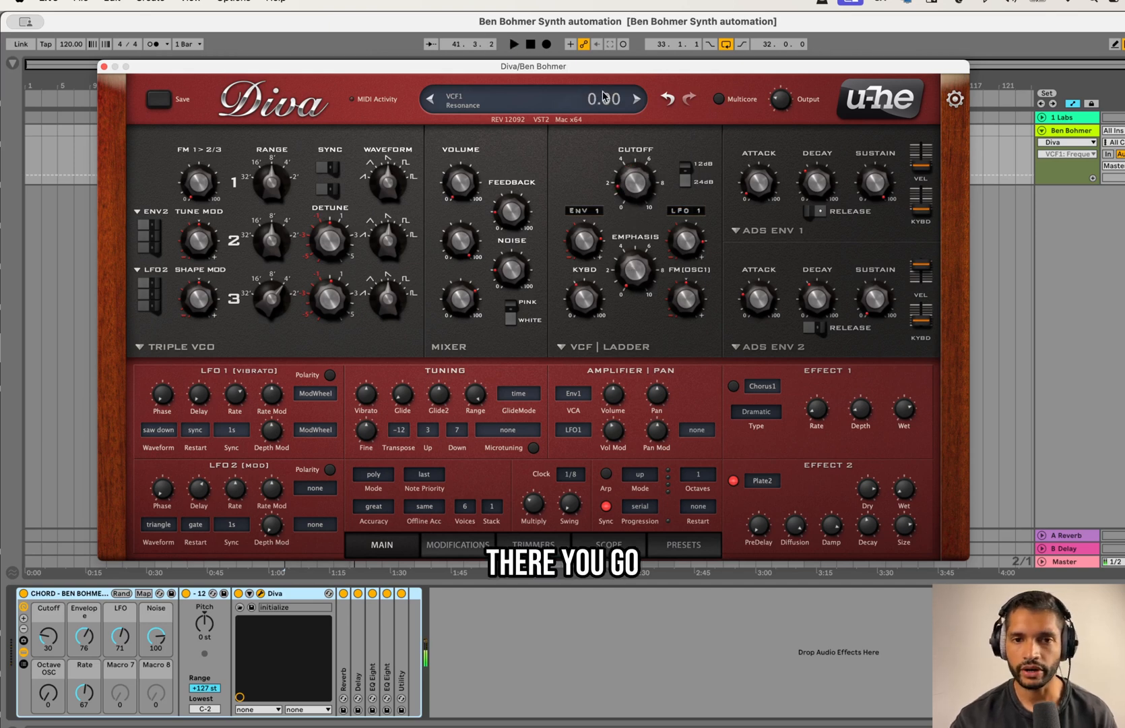
{"action": "left_click", "coordinate": [105, 67]}
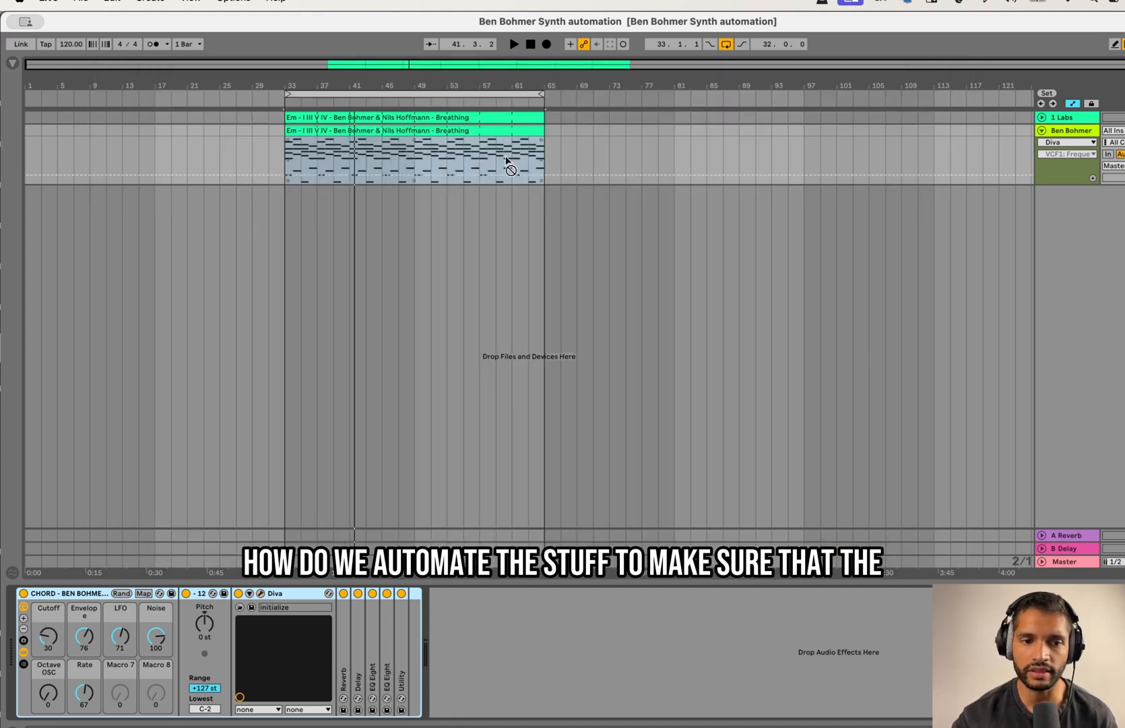
Step: Set the Cutoff macro to 40 and the Envelope macro to 77
{"action": "left_click_drag", "start_coordinate": [48, 636], "coordinate": [84, 634]}
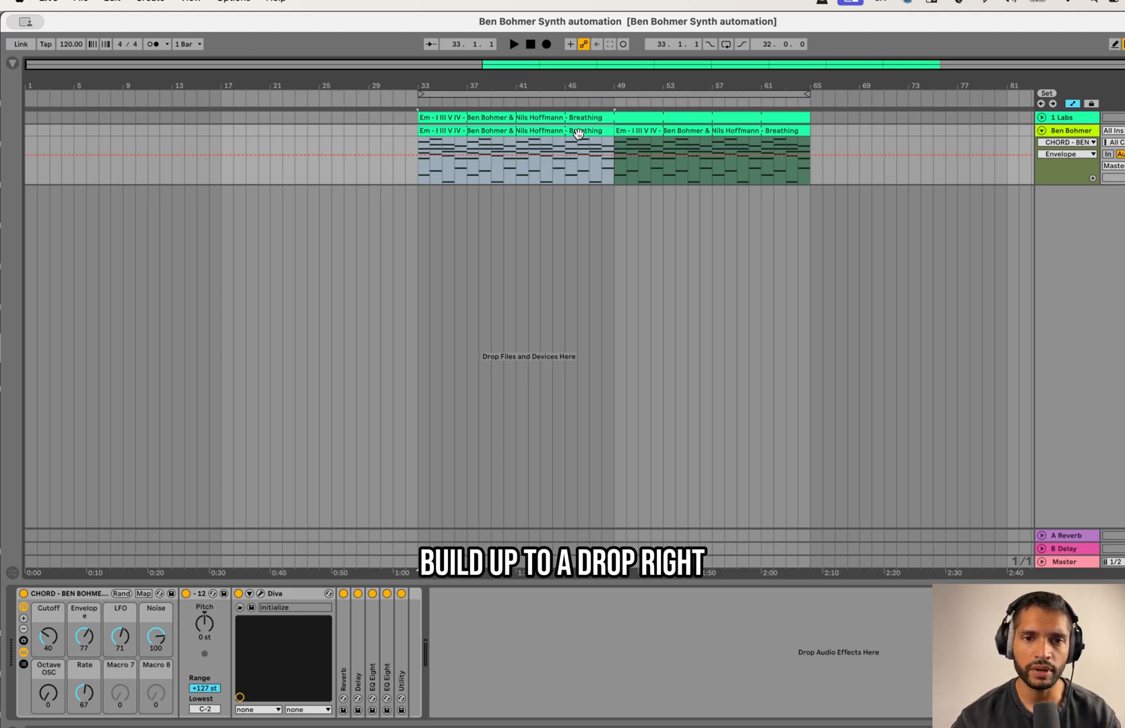
{"action": "left_click", "coordinate": [649, 131]}
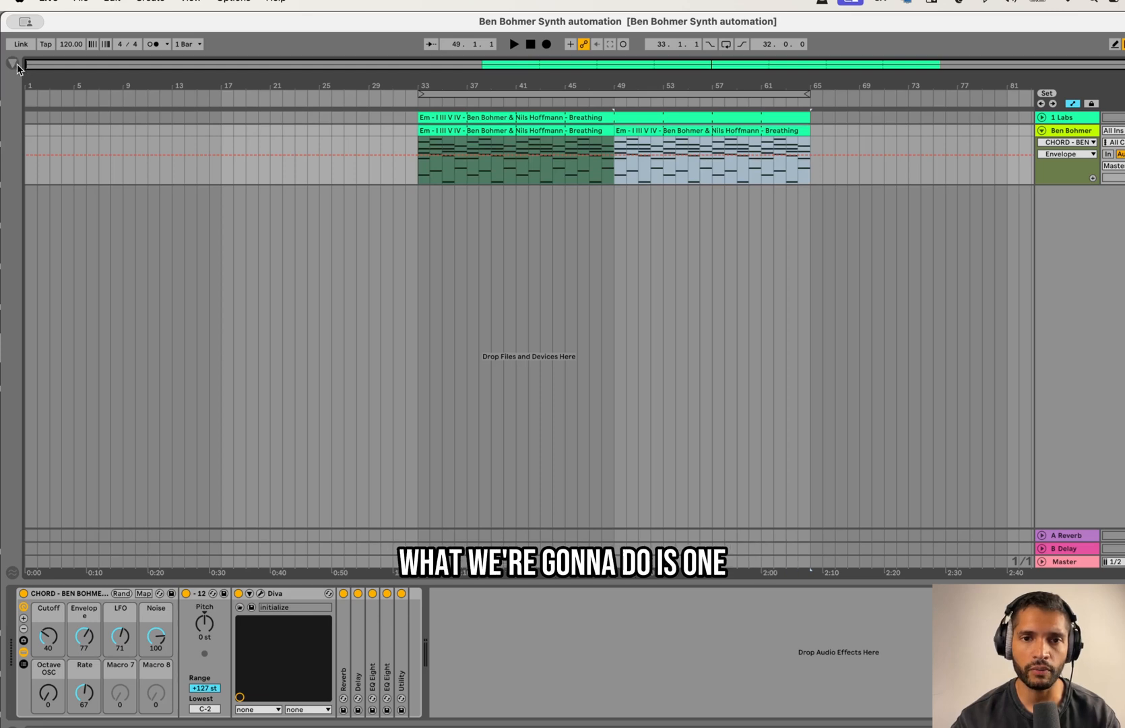
Step: Colour the first Ben Bohmer chord clip teal for the breakdown and the second one blue for the drop
{"action": "left_click", "coordinate": [495, 136]}
{"action": "right_click", "coordinate": [502, 133]}
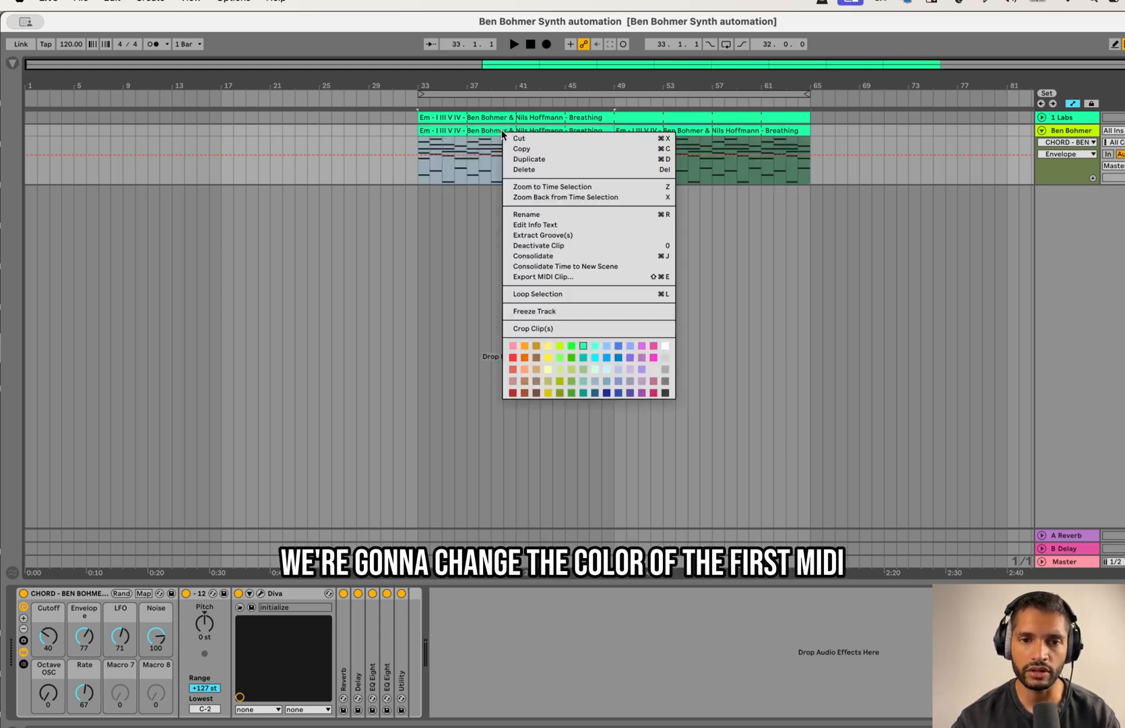
{"action": "left_click", "coordinate": [583, 357]}
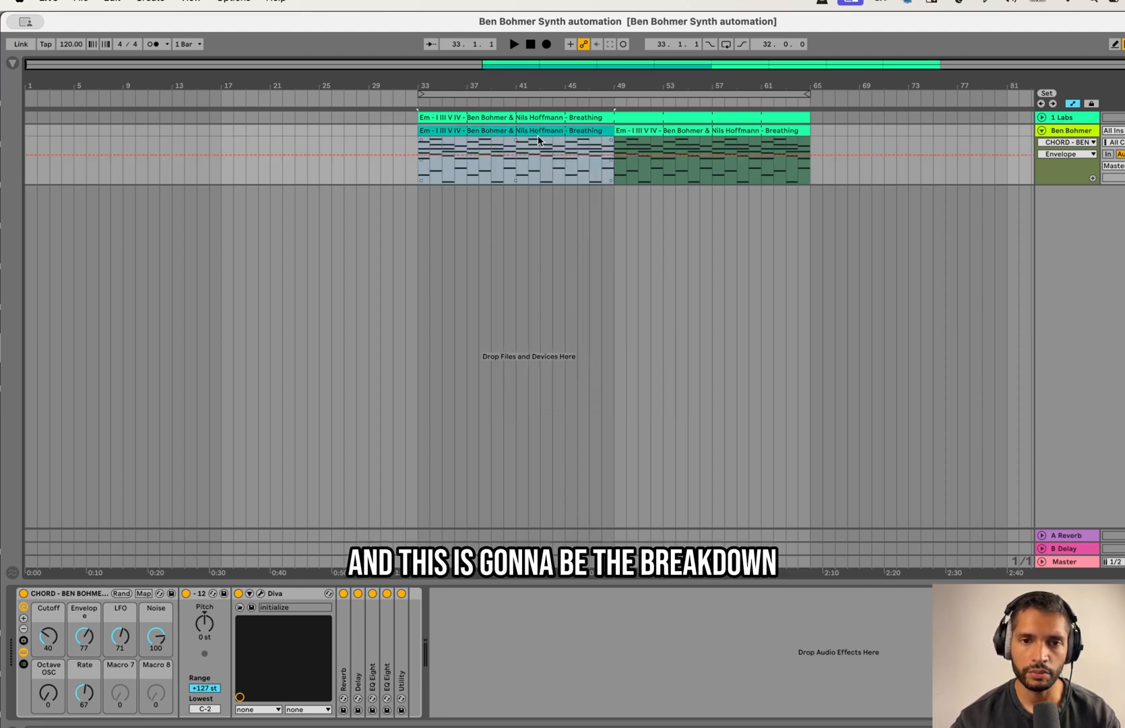
{"action": "right_click", "coordinate": [707, 132]}
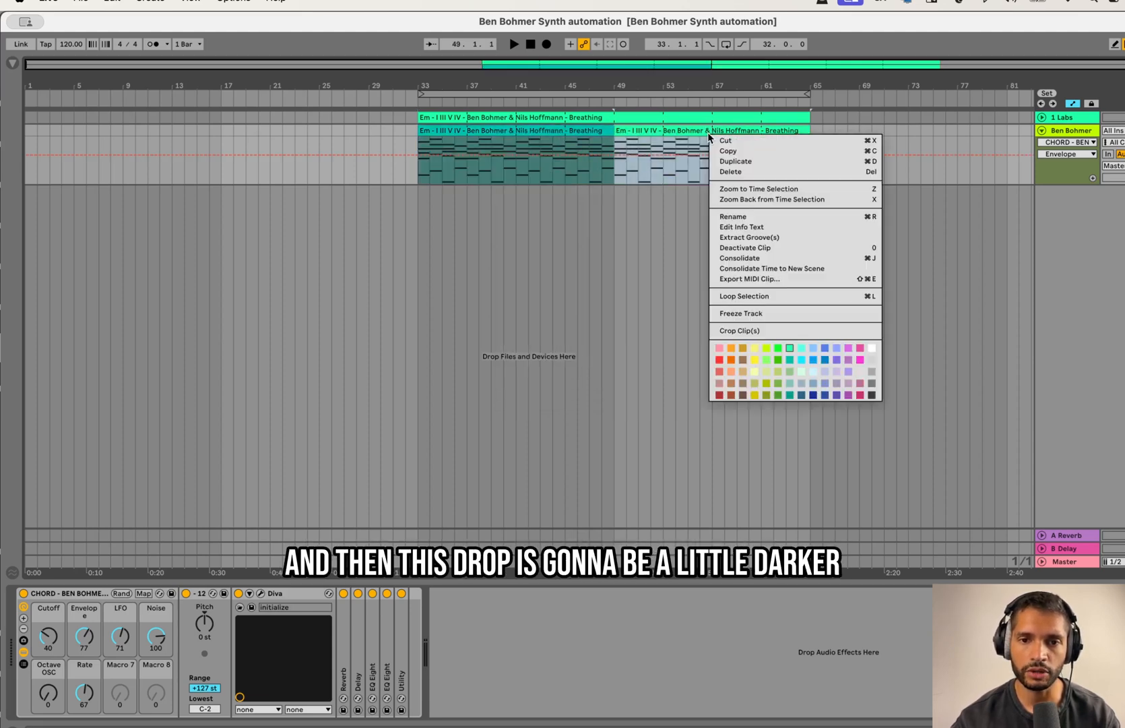
{"action": "left_click", "coordinate": [826, 351]}
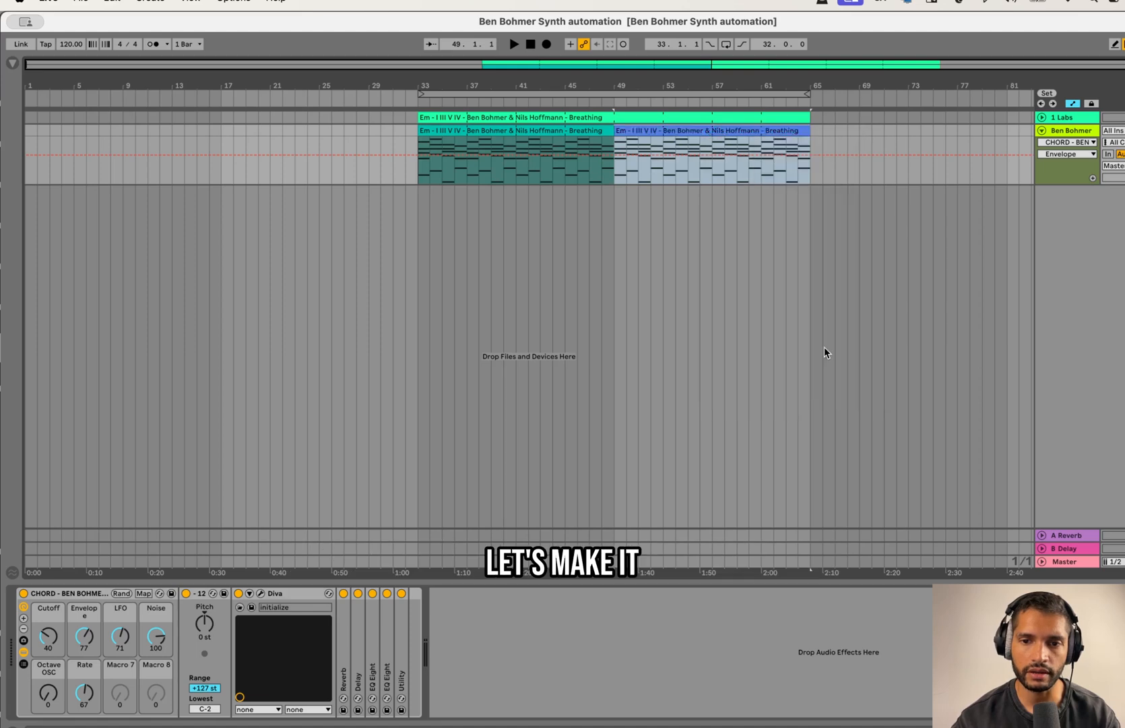
Step: Insert a new MIDI track below the 1 Labs track and open the browser to find a kick drum
{"action": "left_click", "coordinate": [1084, 119]}
{"action": "key", "text": "super+shift+t"}
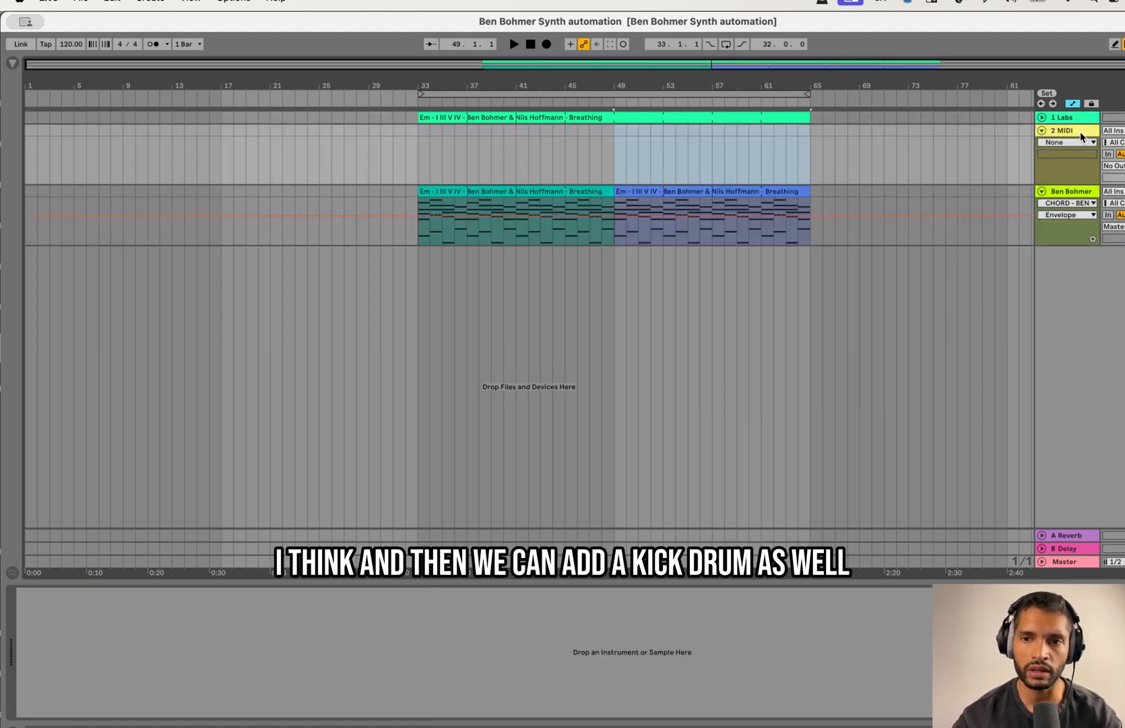
{"action": "left_click", "coordinate": [13, 64]}
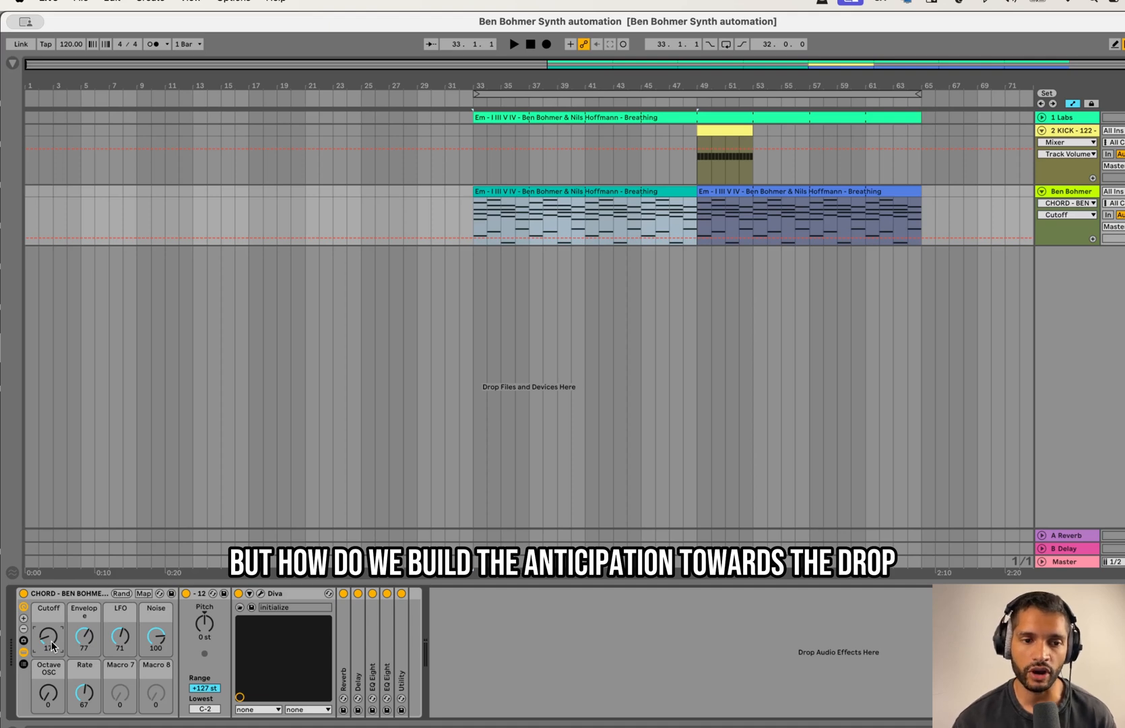
Step: Automate the chord synth's Cutoff macro as a ramp from 17 at bar 33 to about 100 at bar 49, and play it
{"action": "left_click", "coordinate": [472, 237]}
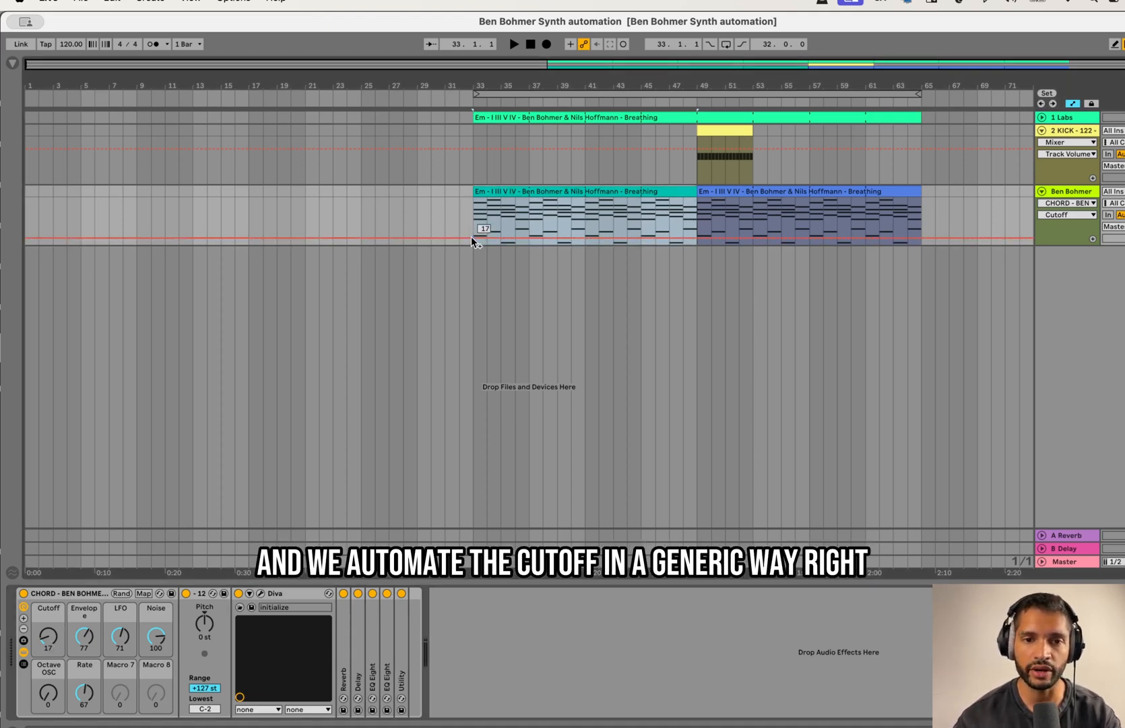
{"action": "left_click_drag", "start_coordinate": [698, 238], "coordinate": [696, 212]}
{"action": "key", "text": "space"}
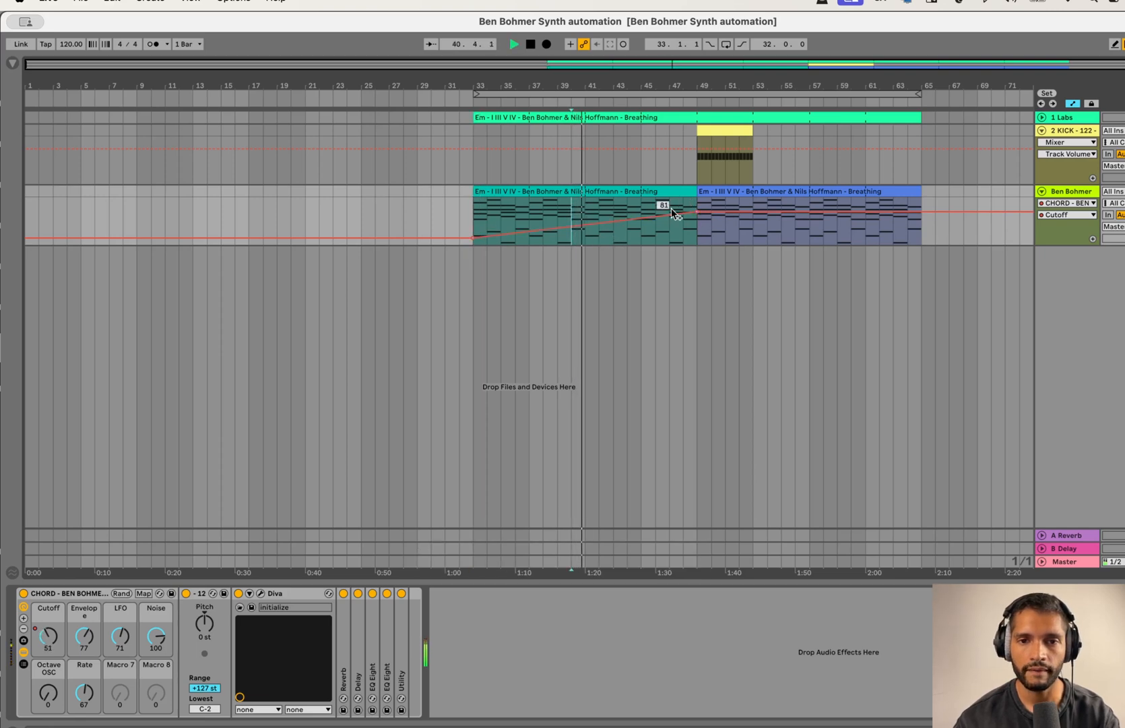
{"action": "mouse_move", "coordinate": [695, 214]}
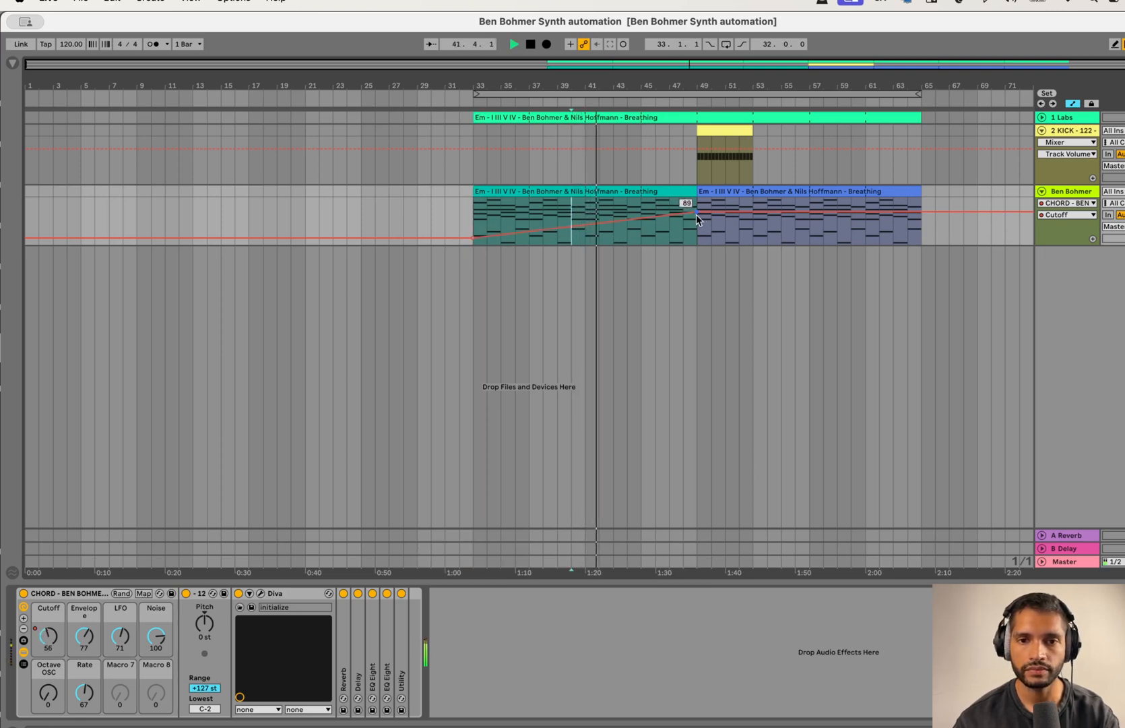
{"action": "left_click_drag", "start_coordinate": [696, 214], "coordinate": [697, 208]}
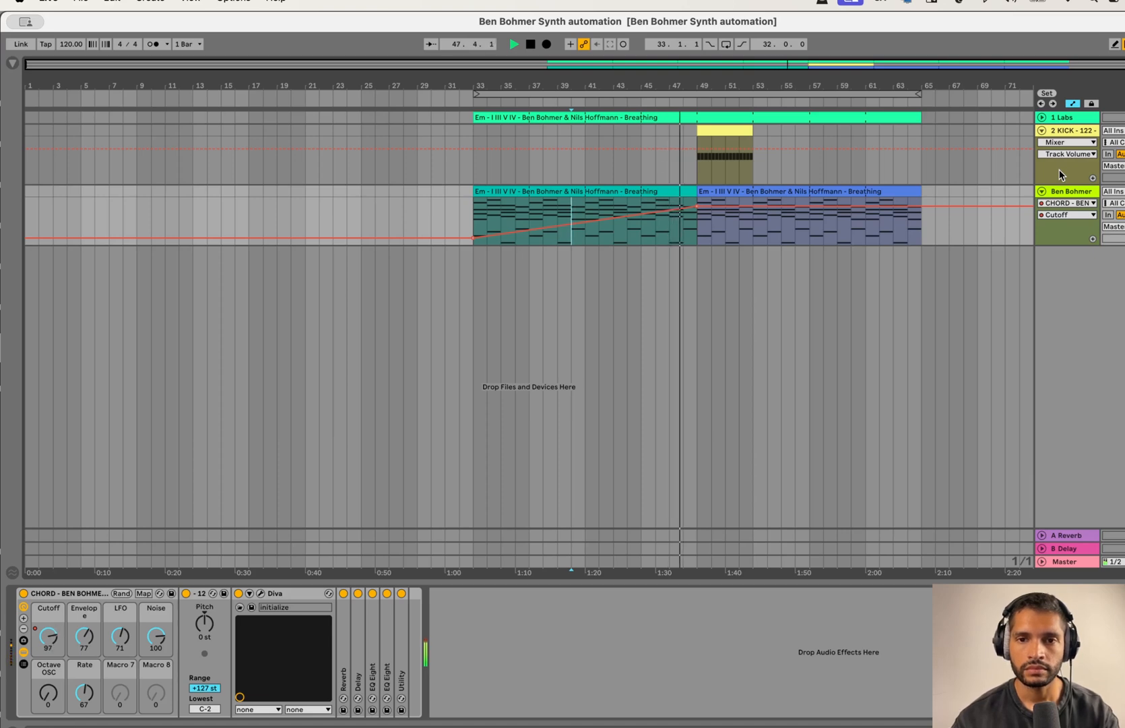
{"action": "key", "text": "space"}
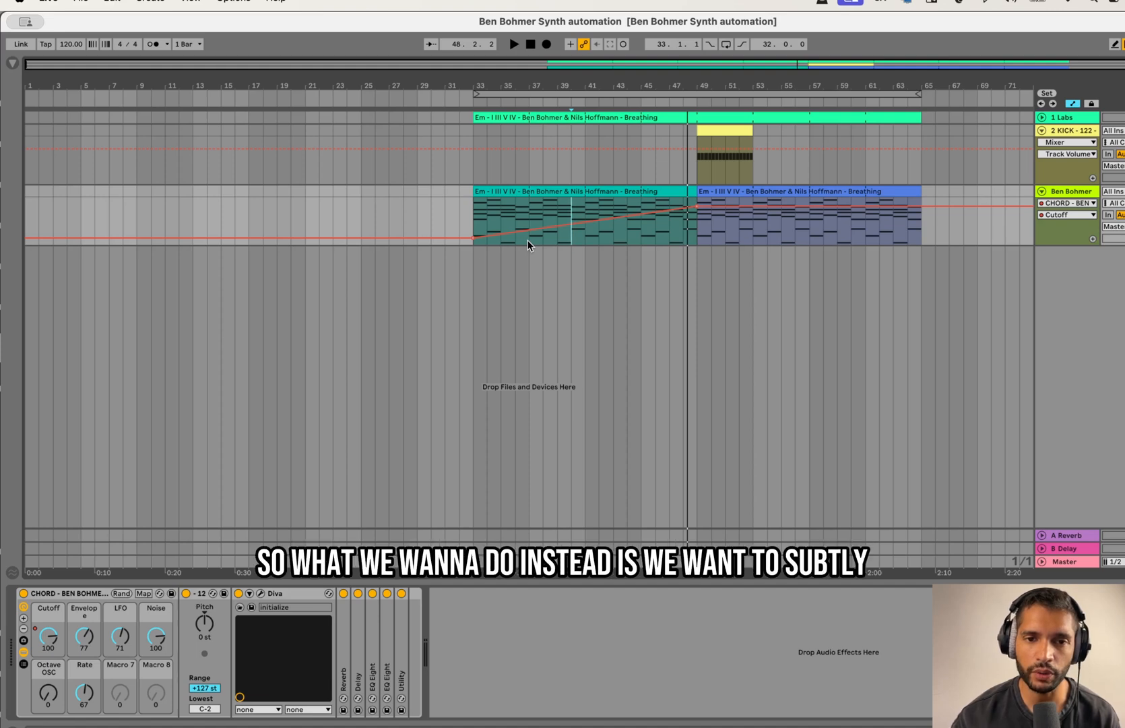
Step: Reshape the start of the Cutoff ramp with short rises peaking at bars 37 and 41, each dropping back down
{"action": "left_click", "coordinate": [516, 232]}
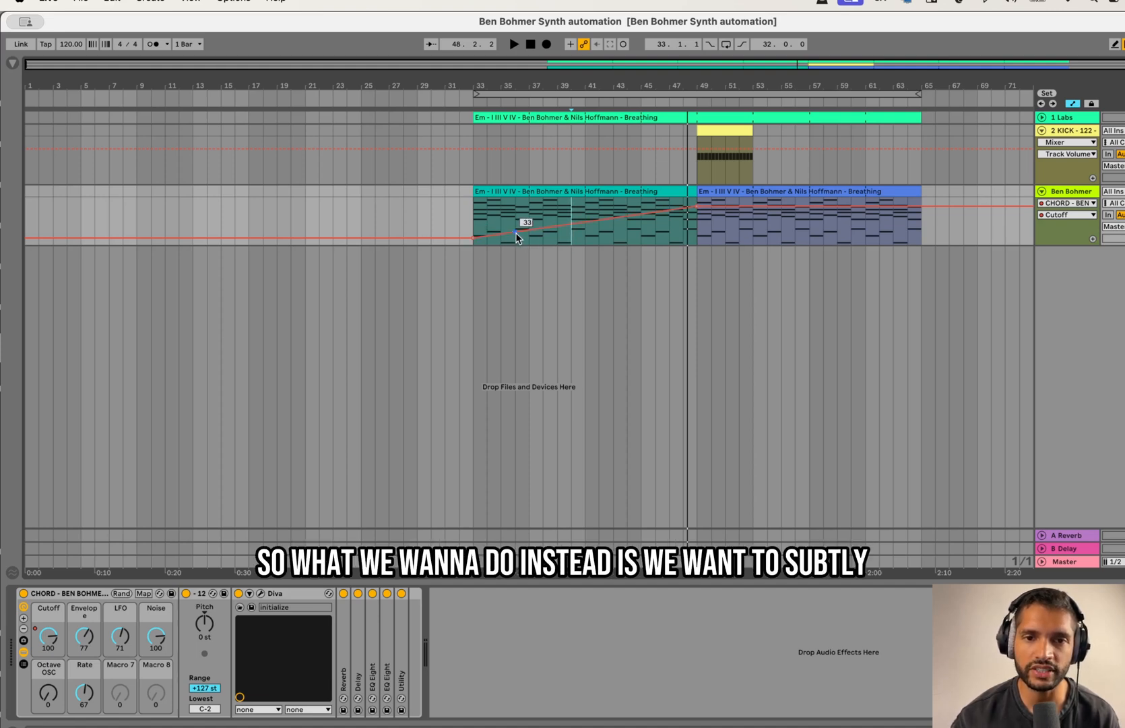
{"action": "mouse_move", "coordinate": [527, 230]}
{"action": "left_mouse_down"}
{"action": "mouse_move", "coordinate": [543, 220]}
{"action": "mouse_move", "coordinate": [529, 226]}
{"action": "left_mouse_up"}
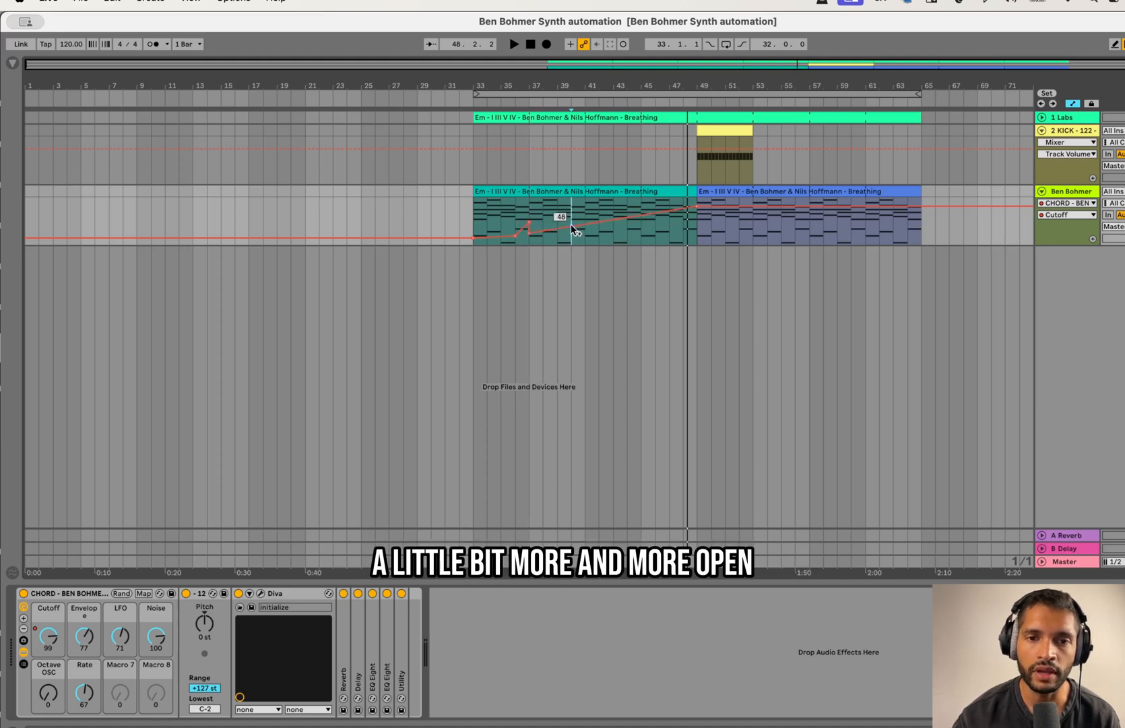
{"action": "left_click", "coordinate": [580, 227]}
{"action": "left_click_drag", "start_coordinate": [579, 220], "coordinate": [585, 232]}
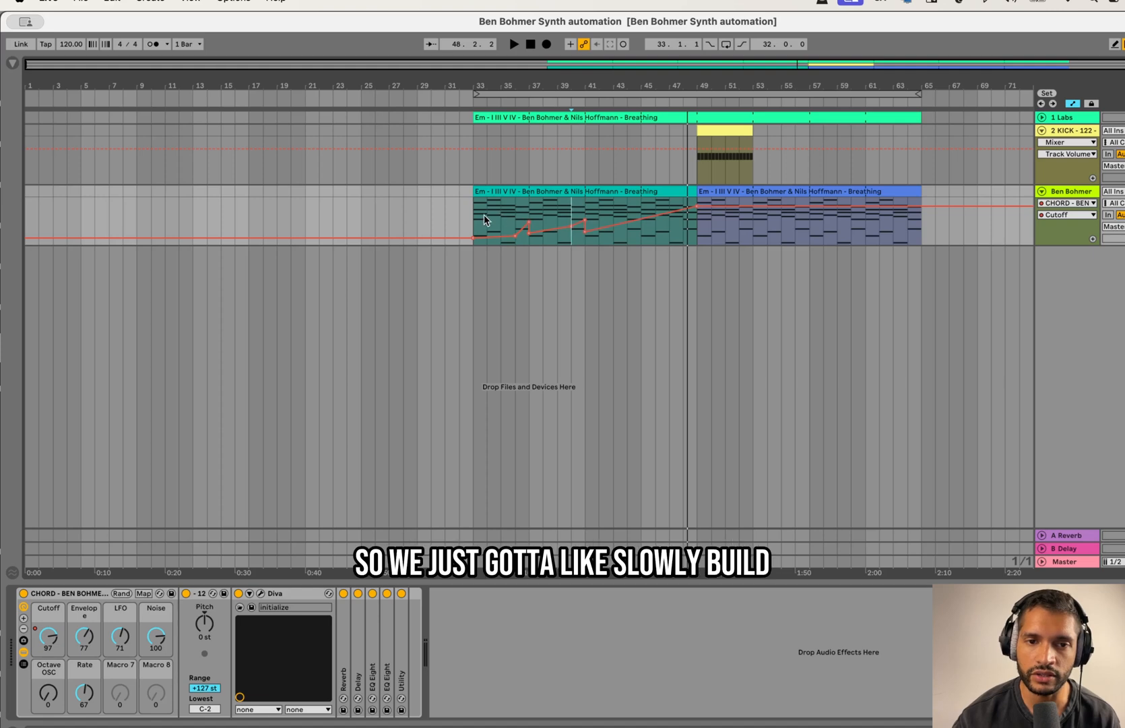
Step: Add a Cutoff rise into bar 45, and lower the cutoff at bar 49 with a gradual climb to bar 57
{"action": "left_click", "coordinate": [627, 220]}
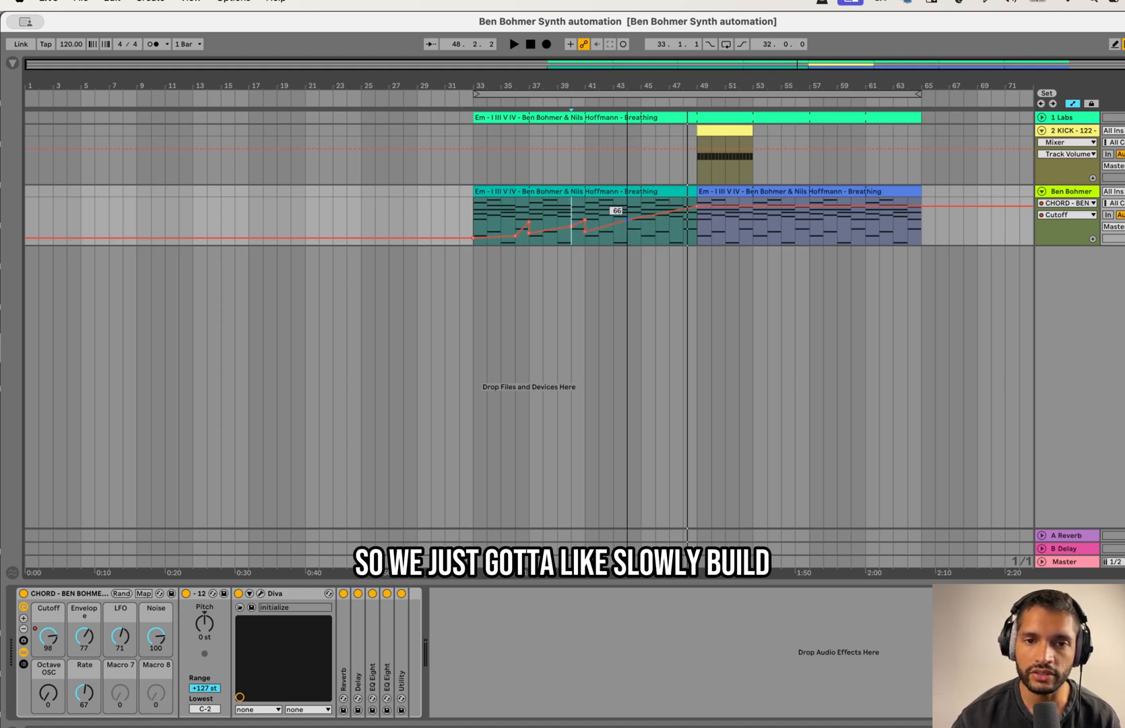
{"action": "mouse_move", "coordinate": [638, 217]}
{"action": "left_mouse_down"}
{"action": "mouse_move", "coordinate": [627, 225]}
{"action": "mouse_move", "coordinate": [656, 211]}
{"action": "mouse_move", "coordinate": [641, 217]}
{"action": "left_mouse_up"}
{"action": "left_click_drag", "start_coordinate": [712, 207], "coordinate": [810, 212]}
{"action": "left_click", "coordinate": [738, 222]}
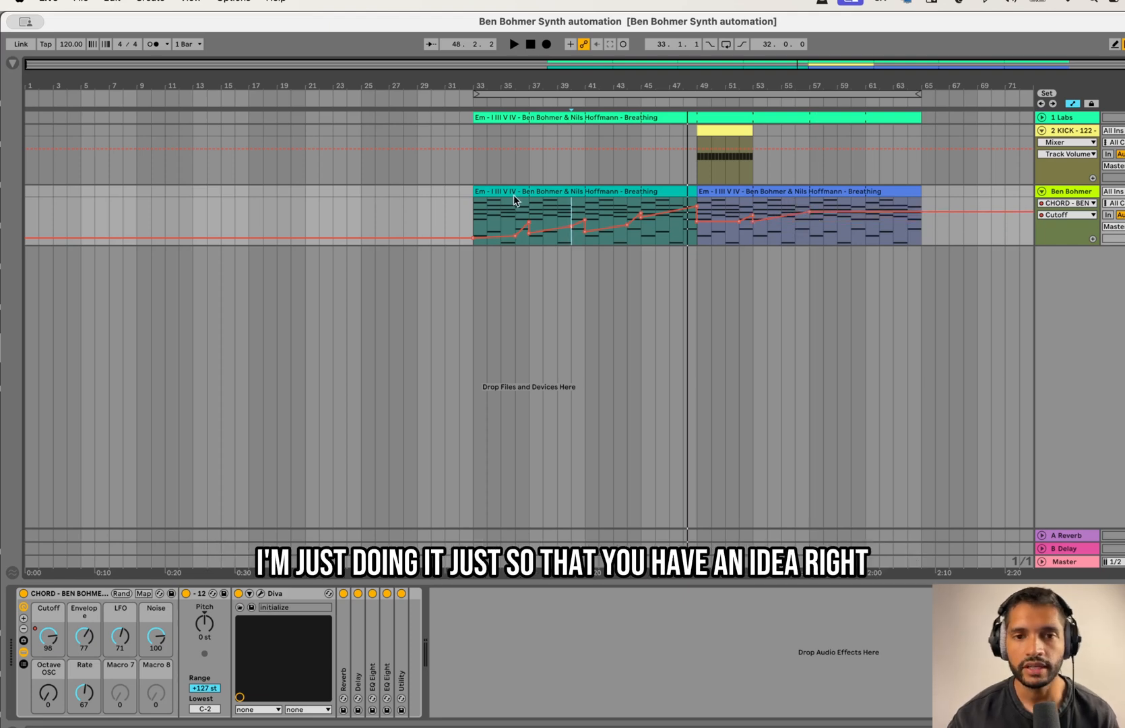
Step: Select the Cutoff segment leading into bar 49 and play the arrangement from bar 33 to audition the automation
{"action": "left_click", "coordinate": [476, 217]}
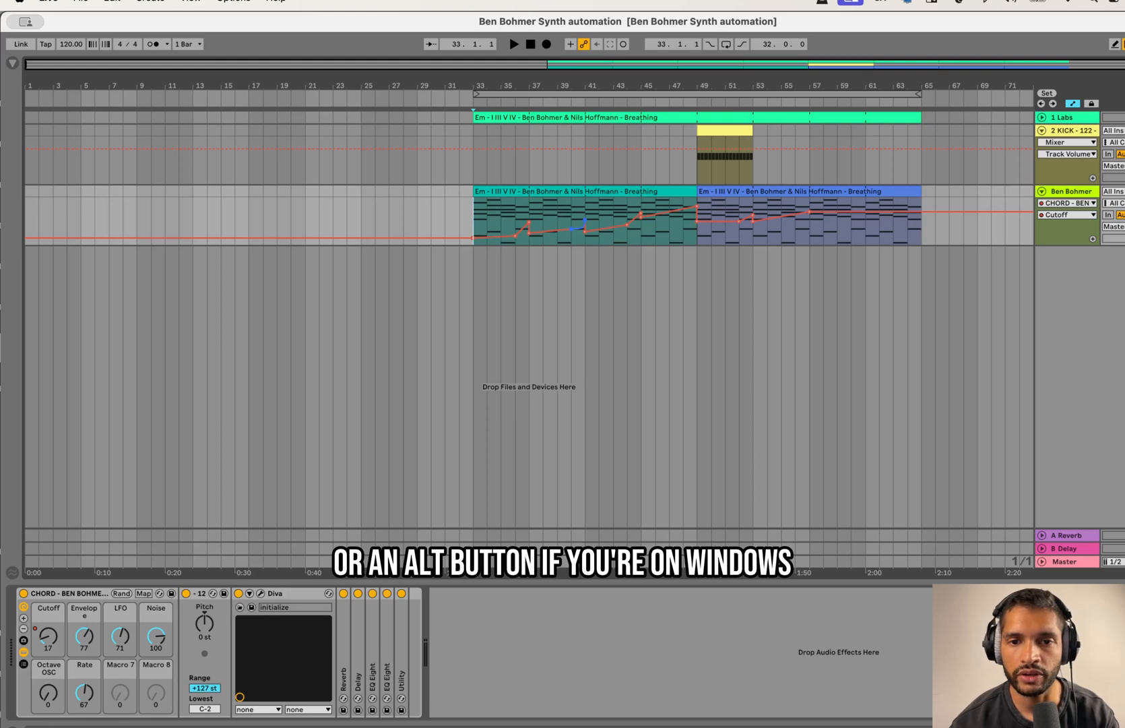
{"action": "left_click", "coordinate": [683, 206]}
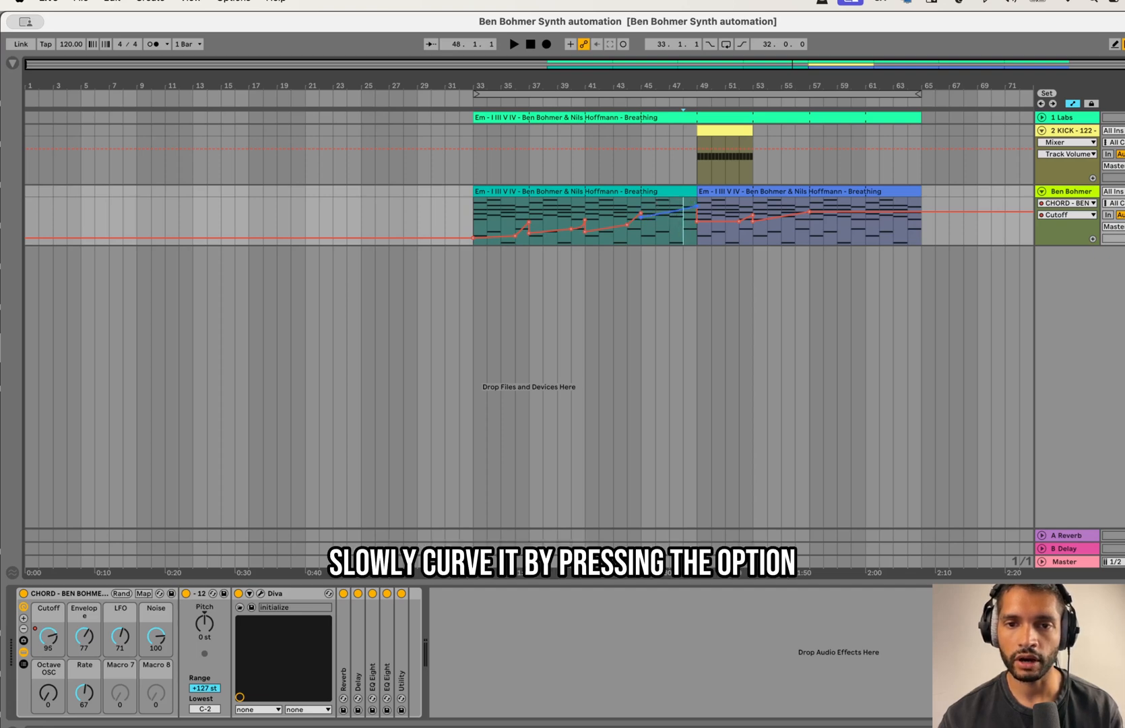
{"action": "left_click", "coordinate": [476, 217]}
{"action": "key", "text": "space"}
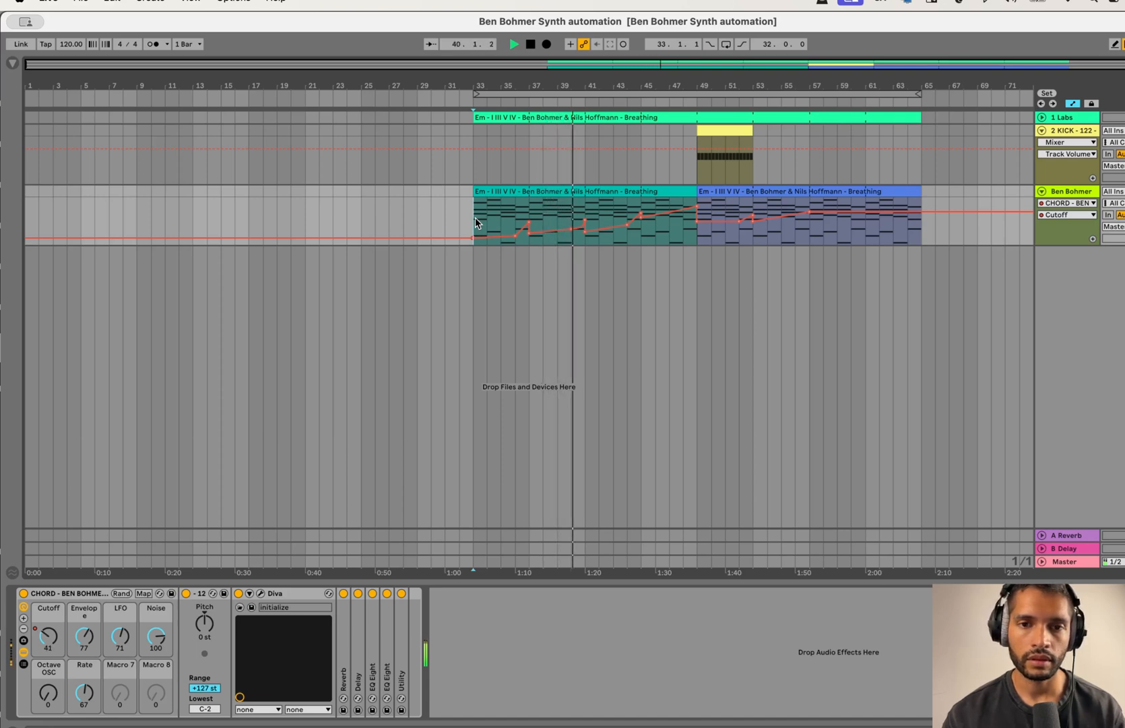
Step: Move the Cutoff automation into its own lane and show the Envelope macro's automation on the Ben Bohmer track
{"action": "left_click", "coordinate": [1092, 240]}
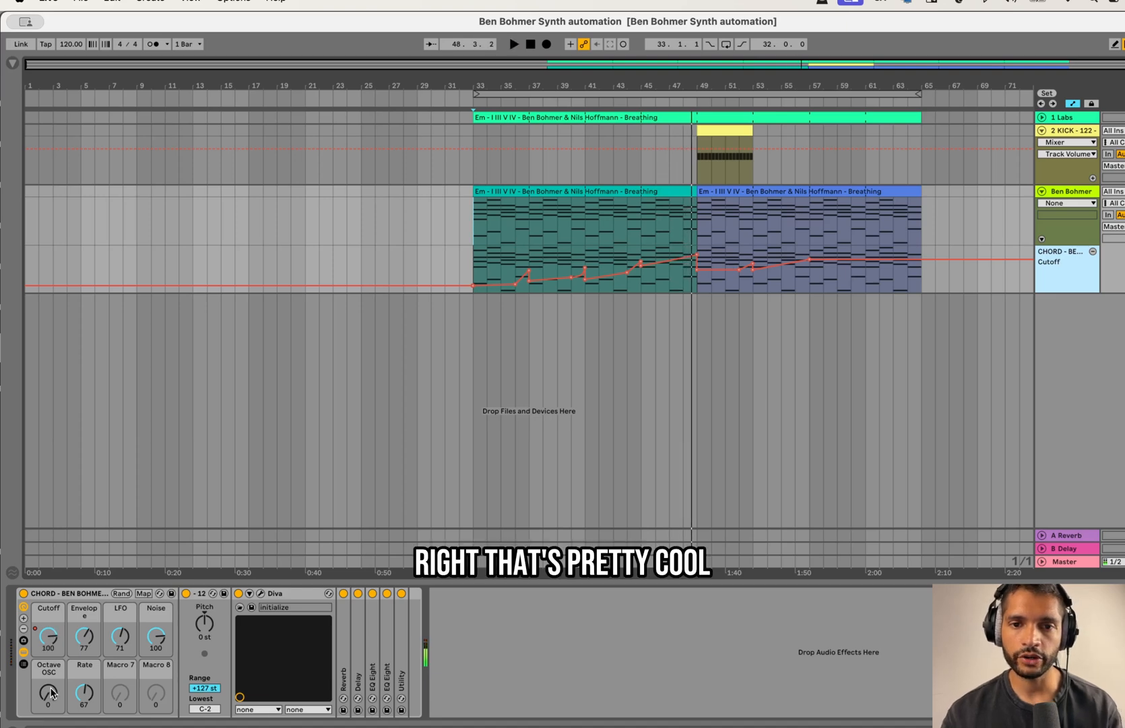
{"action": "left_click", "coordinate": [51, 692]}
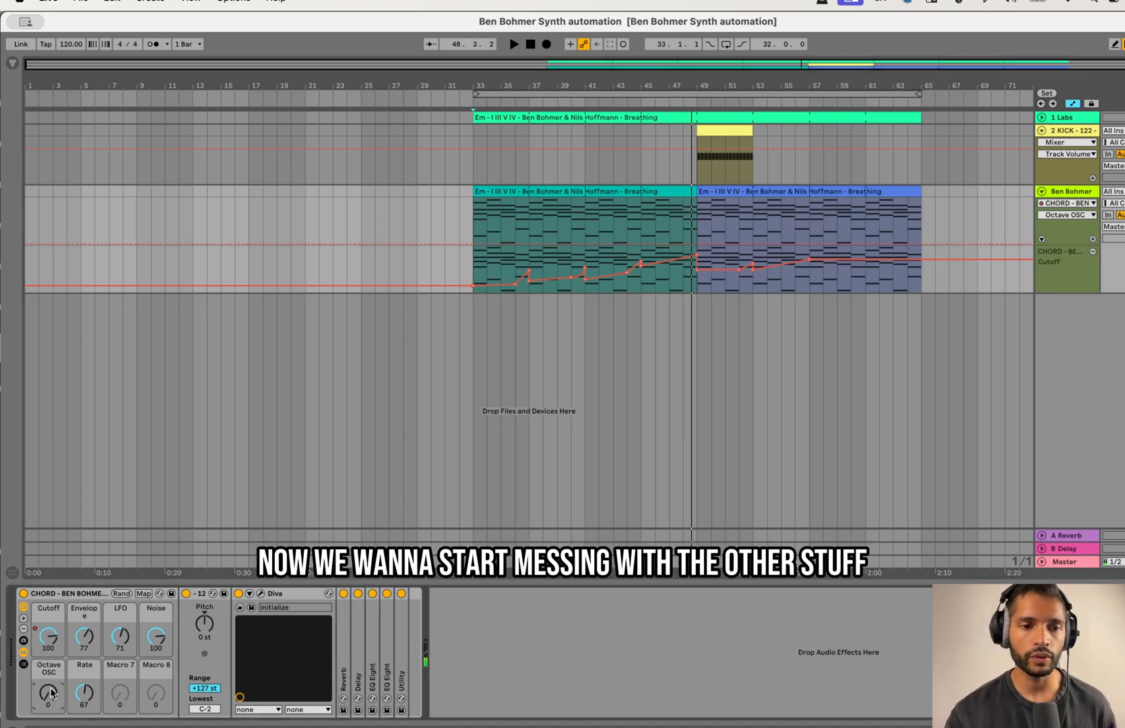
{"action": "right_click", "coordinate": [88, 637]}
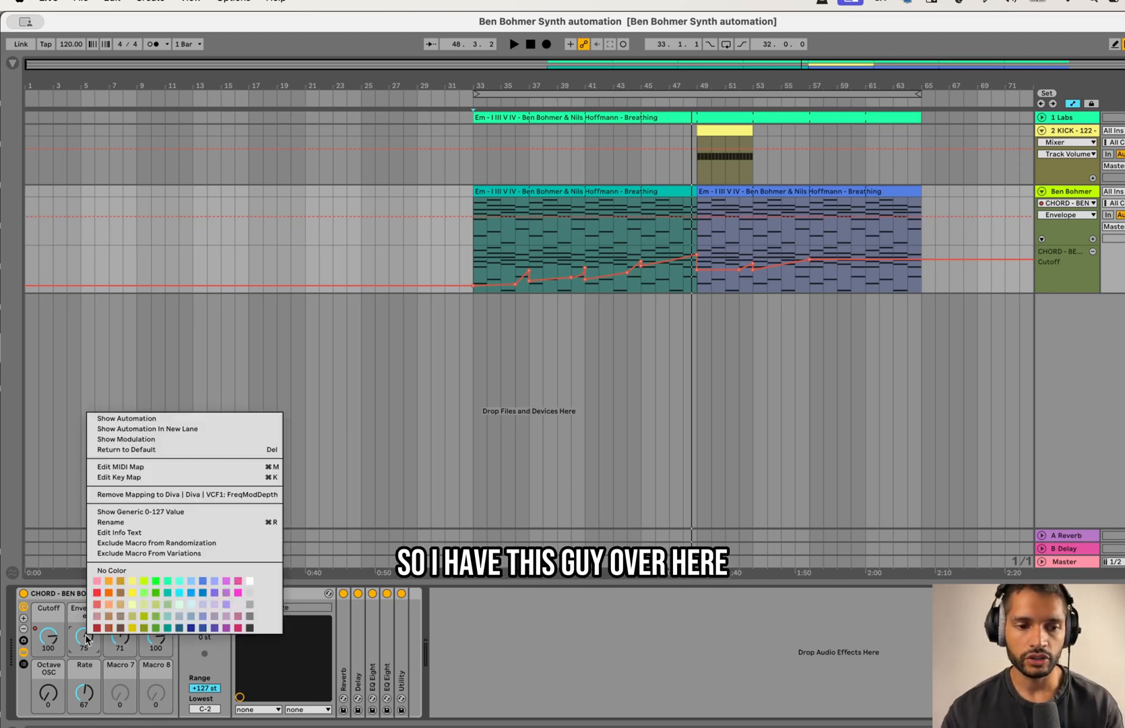
{"action": "left_click", "coordinate": [304, 600]}
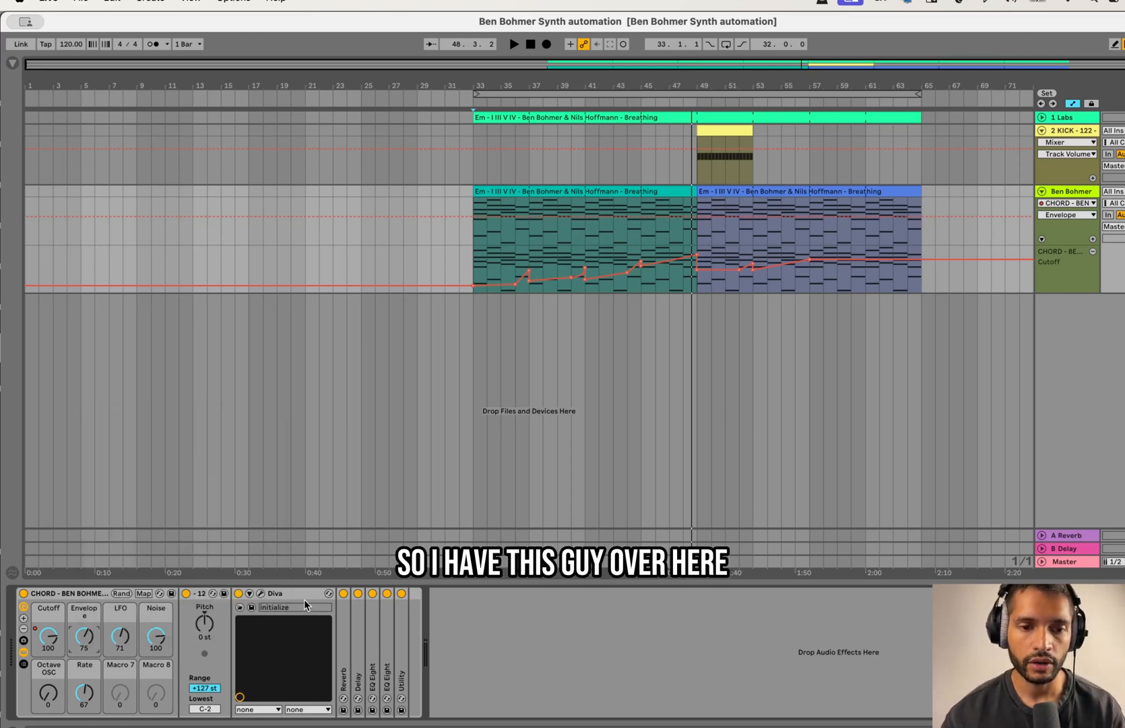
Step: Open the Diva window and set the Envelope macro to 70 and the LFO macro to 80
{"action": "left_click", "coordinate": [262, 594]}
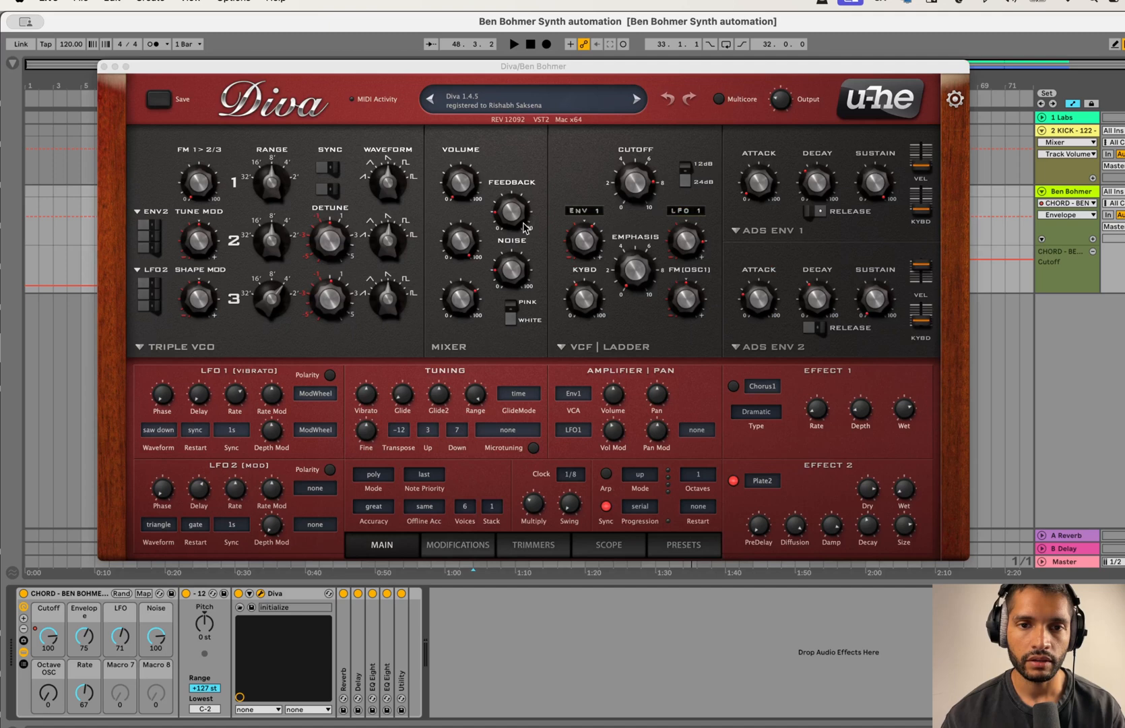
{"action": "left_click", "coordinate": [584, 250]}
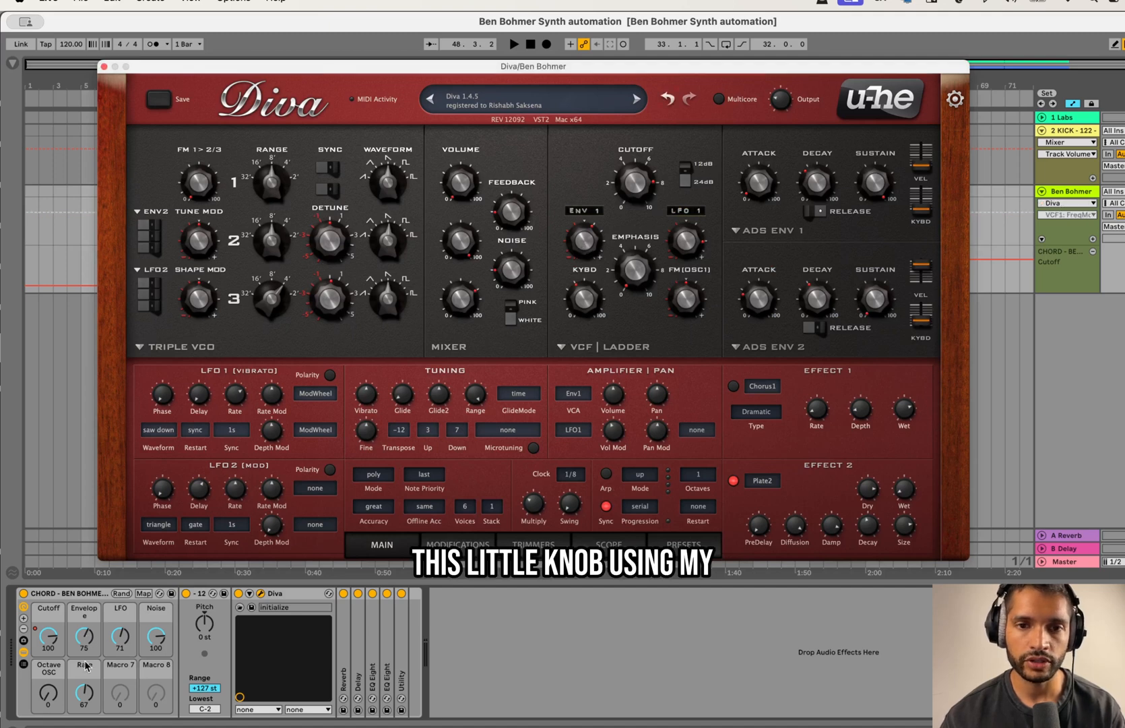
{"action": "left_click_drag", "start_coordinate": [84, 636], "coordinate": [118, 597]}
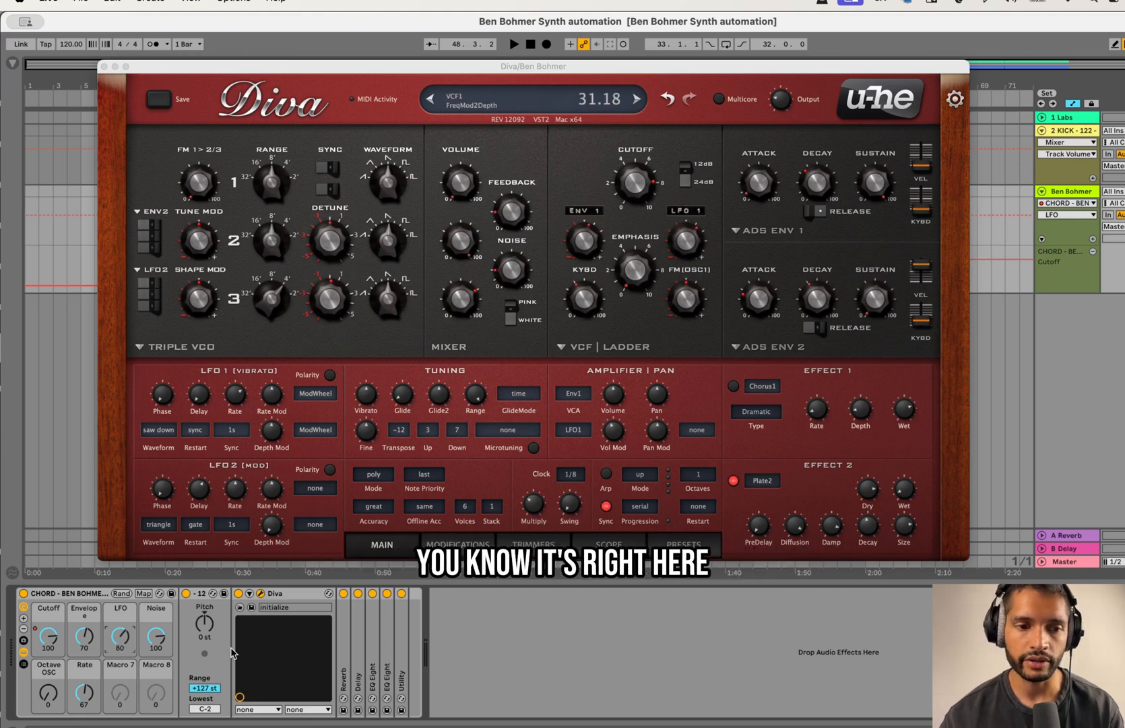
Step: Lower the Noise macro to 4 and sweep the Octave OSC macro up to 127 and back to 0
{"action": "left_click", "coordinate": [151, 630]}
{"action": "left_click_drag", "start_coordinate": [156, 635], "coordinate": [156, 661]}
{"action": "left_click_drag", "start_coordinate": [48, 692], "coordinate": [48, 661]}
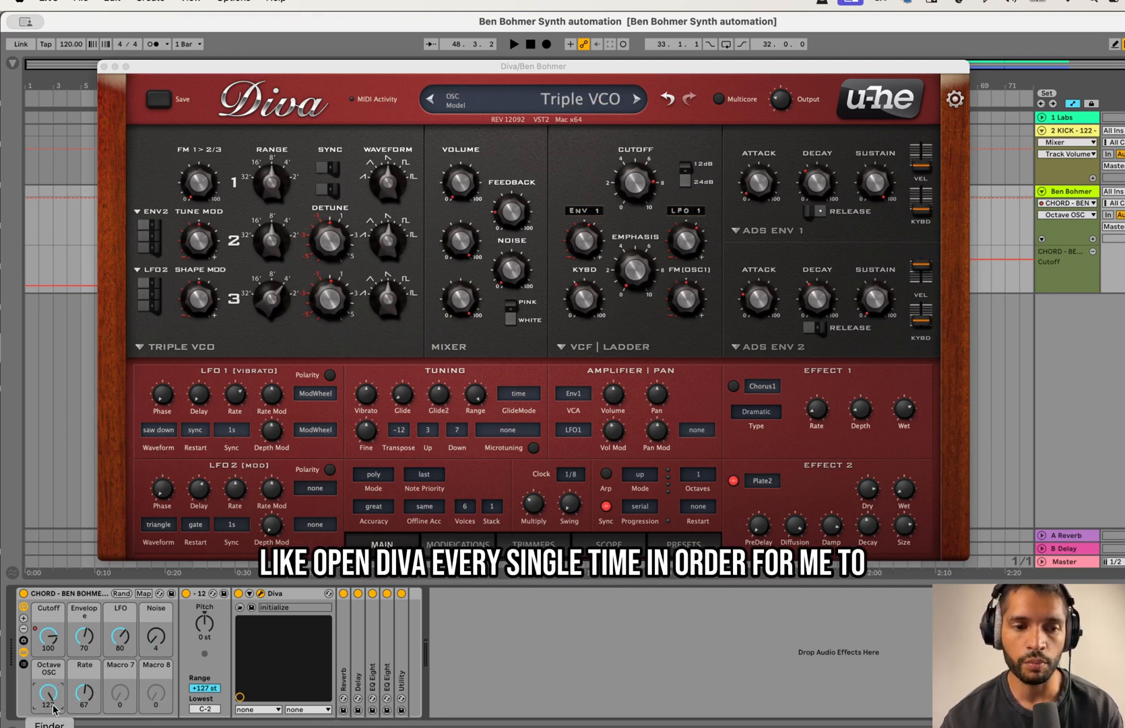
{"action": "left_click_drag", "start_coordinate": [53, 698], "coordinate": [53, 725]}
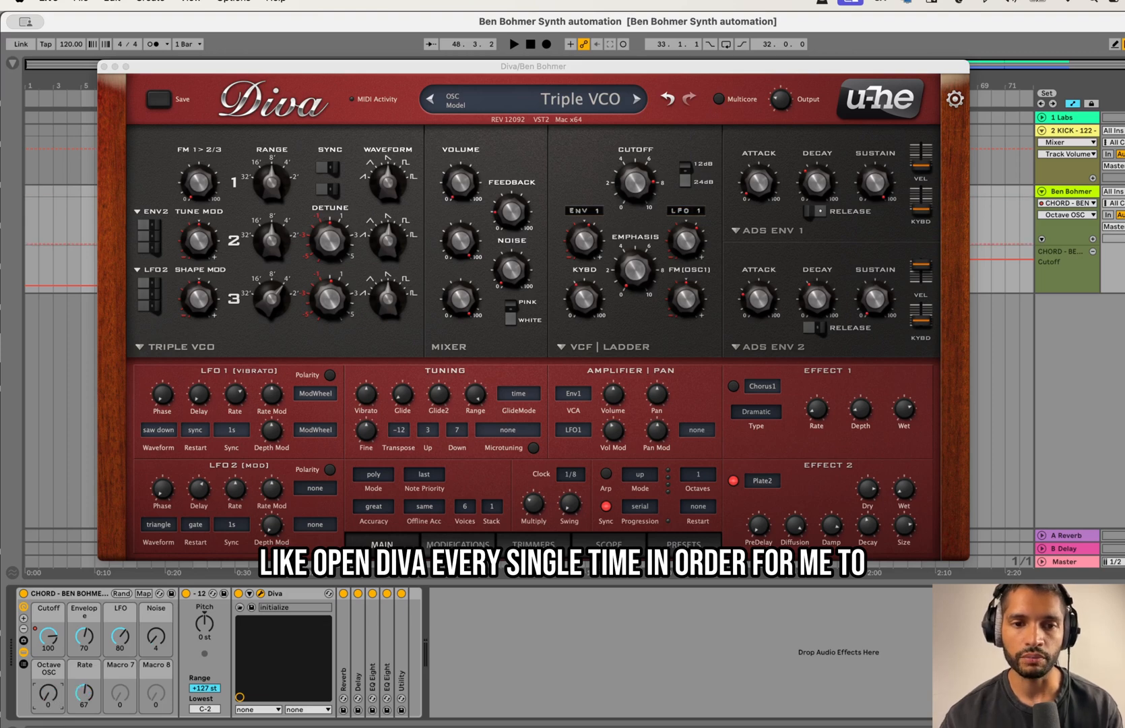
Step: Set the Rate macro to 64 and close the Diva window
{"action": "left_click", "coordinate": [95, 690]}
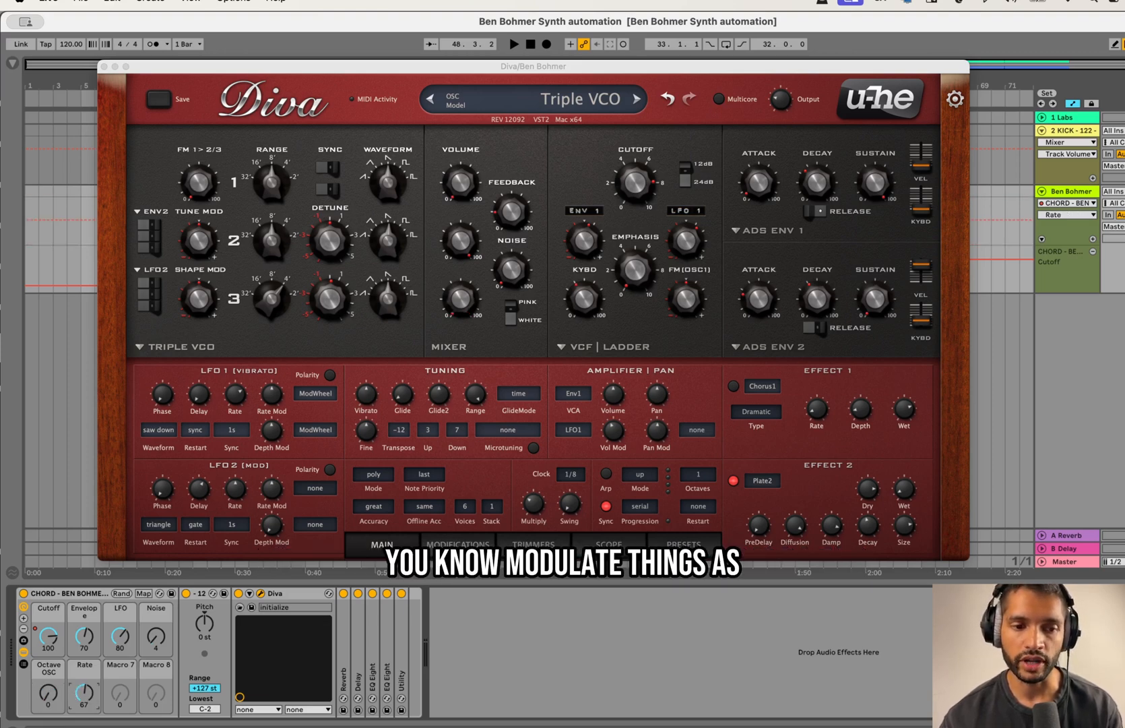
{"action": "left_click_drag", "start_coordinate": [96, 690], "coordinate": [96, 698]}
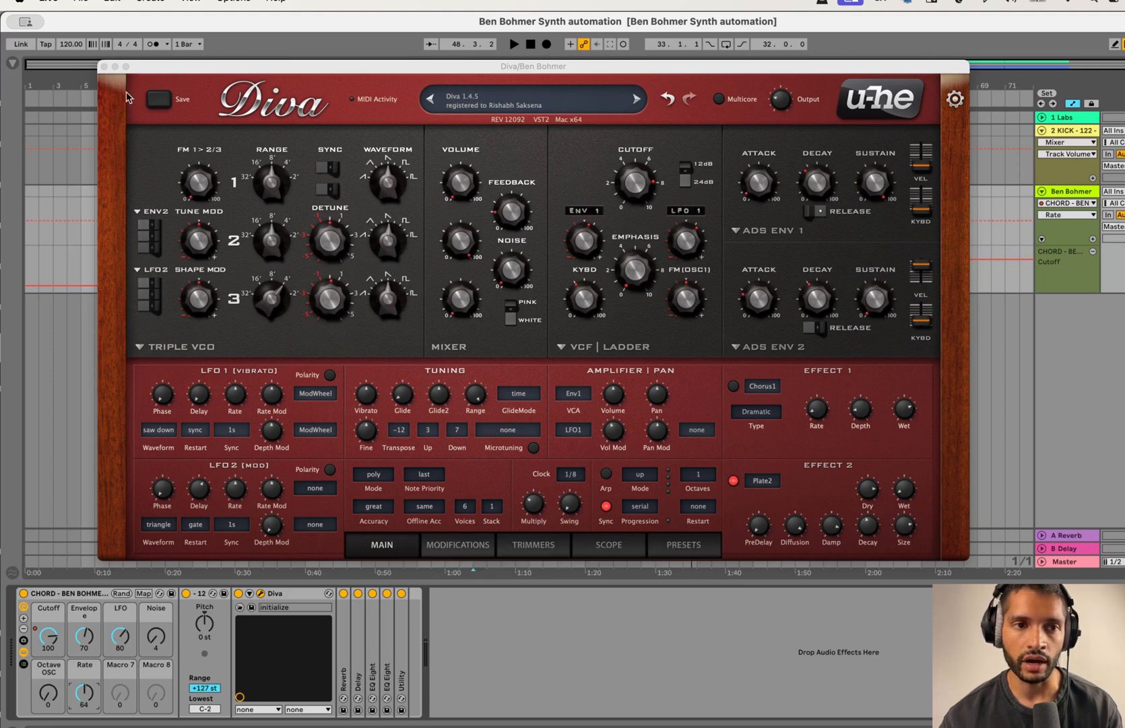
{"action": "left_click", "coordinate": [105, 67]}
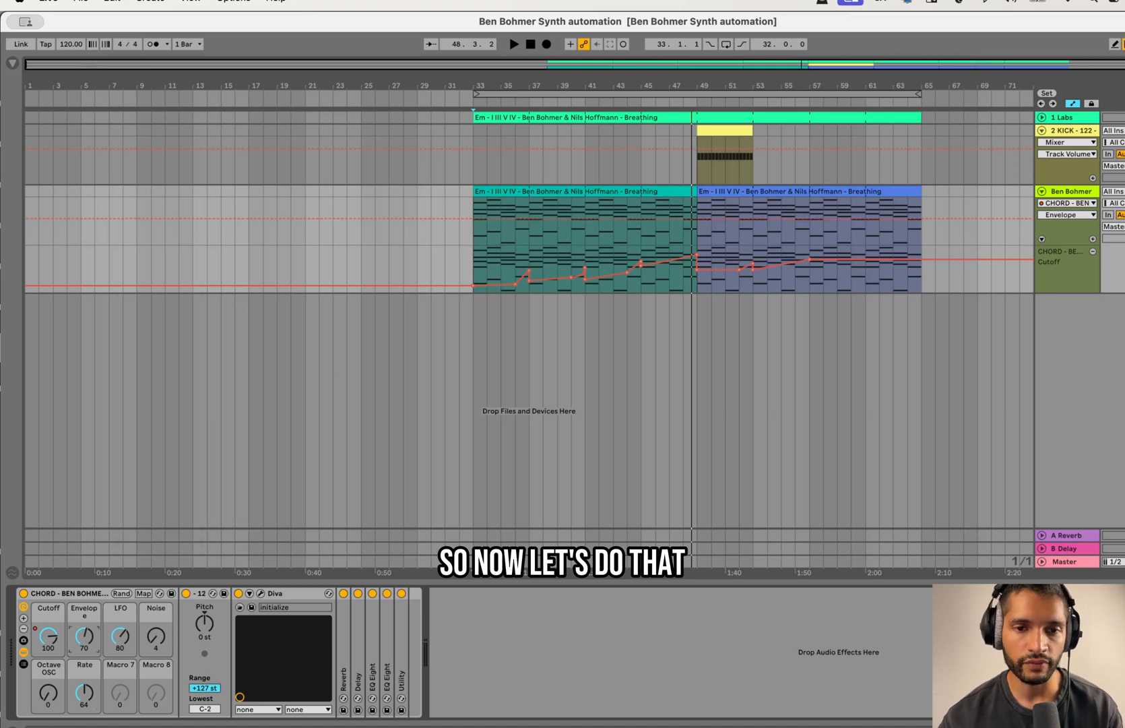
Step: Draw the Envelope macro's automation from 55 at bar 33 up to 98 at bar 49, with small dips at bars 37, 41 and 45
{"action": "left_click", "coordinate": [85, 641]}
{"action": "left_click_drag", "start_coordinate": [471, 218], "coordinate": [471, 230]}
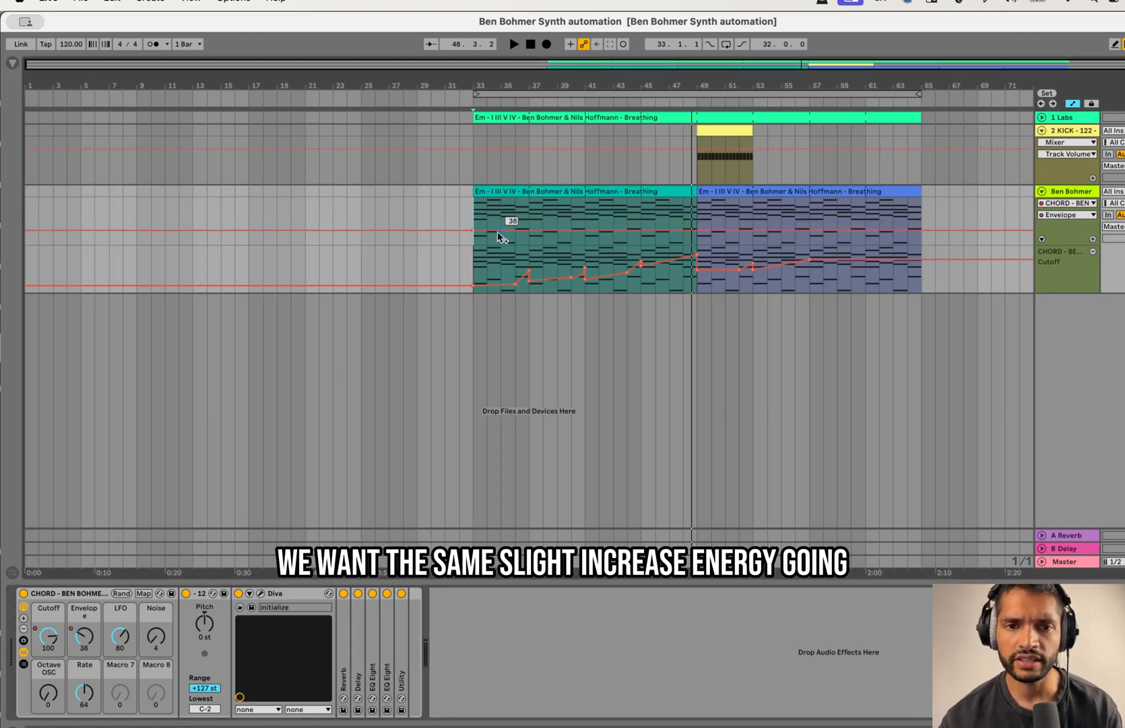
{"action": "left_click_drag", "start_coordinate": [528, 229], "coordinate": [584, 226]}
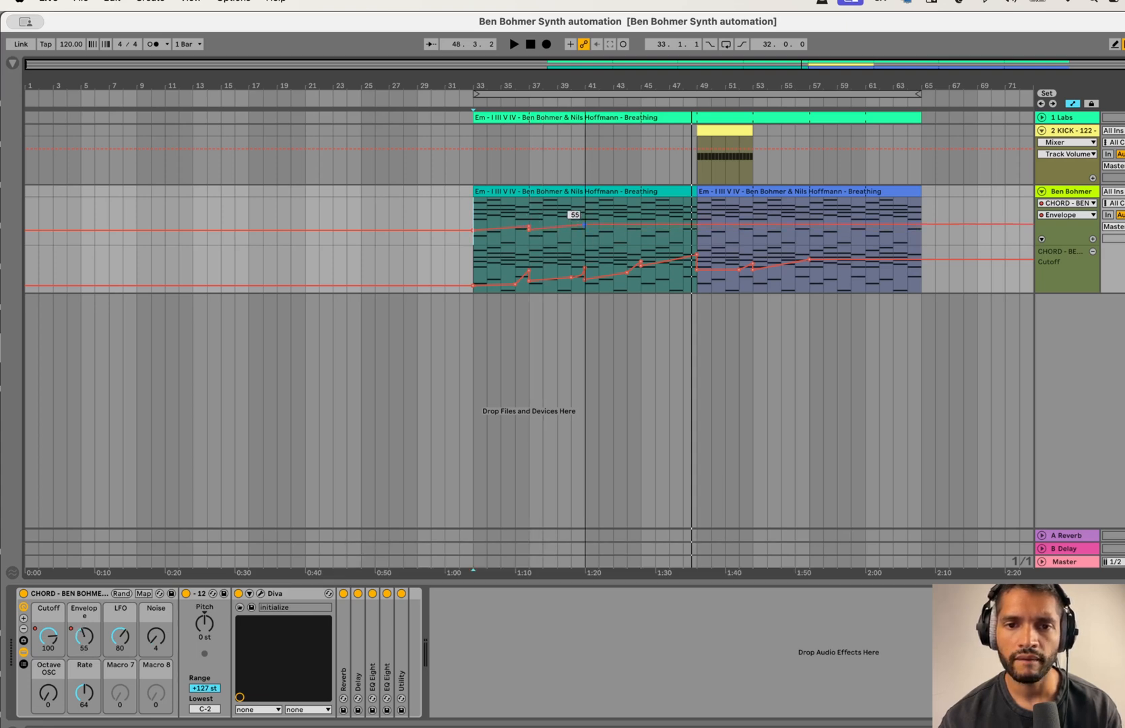
{"action": "left_click", "coordinate": [592, 226]}
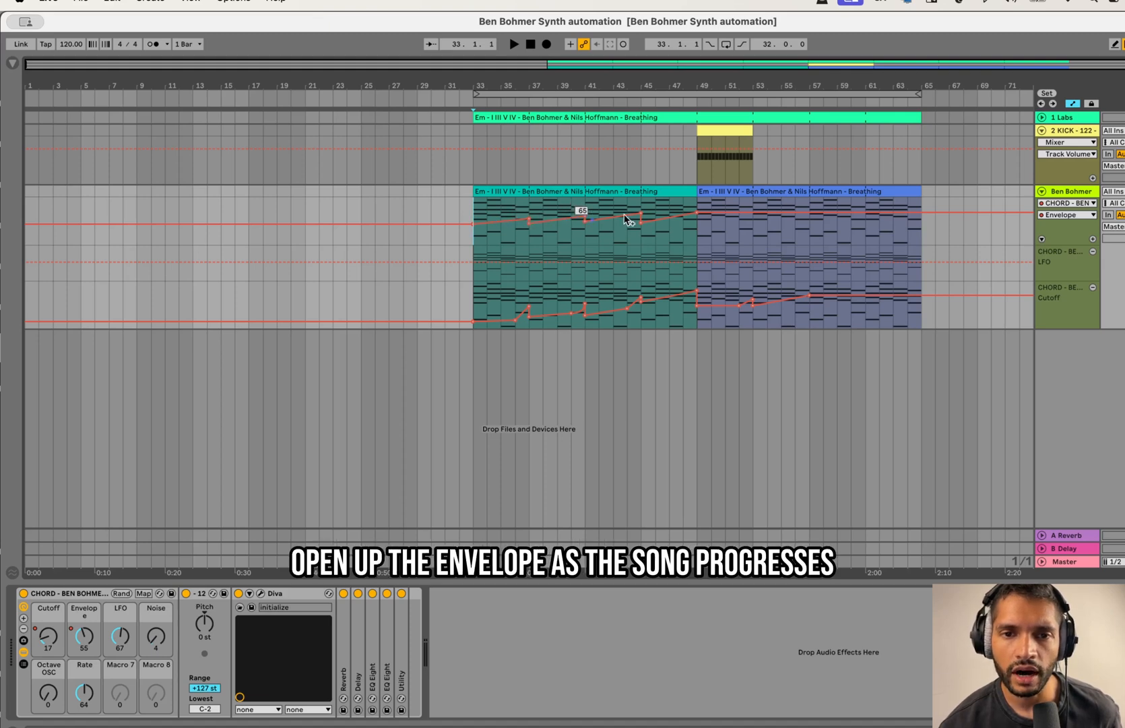
{"action": "left_click_drag", "start_coordinate": [641, 222], "coordinate": [641, 214]}
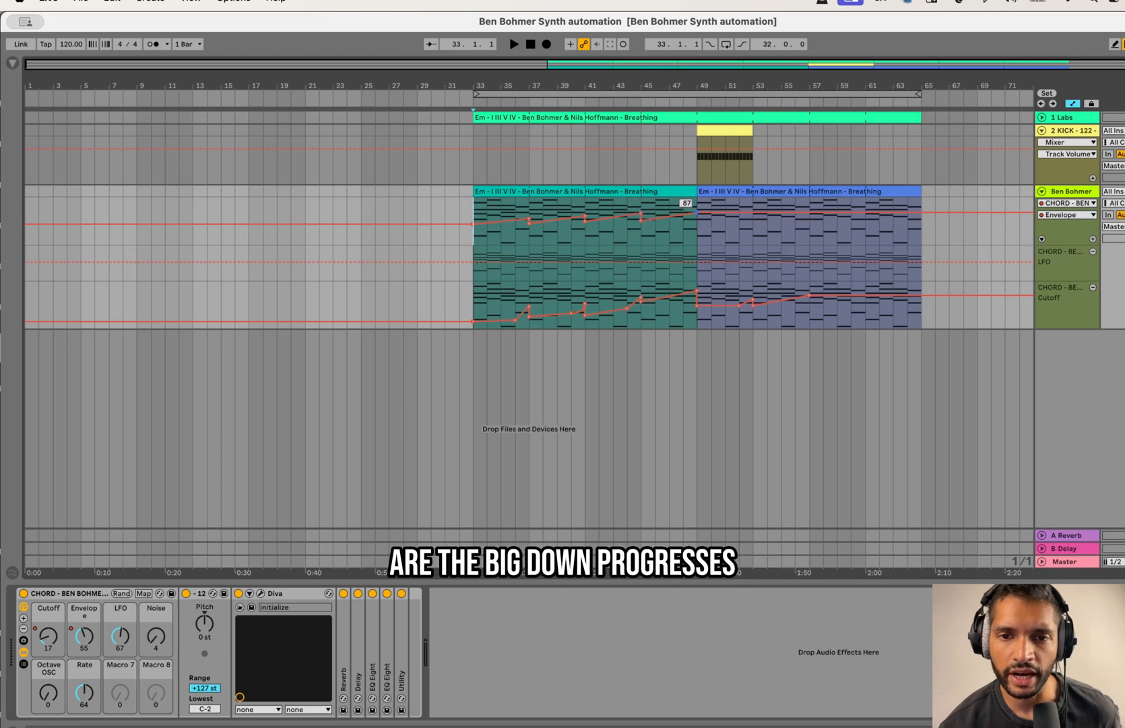
{"action": "left_click_drag", "start_coordinate": [696, 210], "coordinate": [641, 217]}
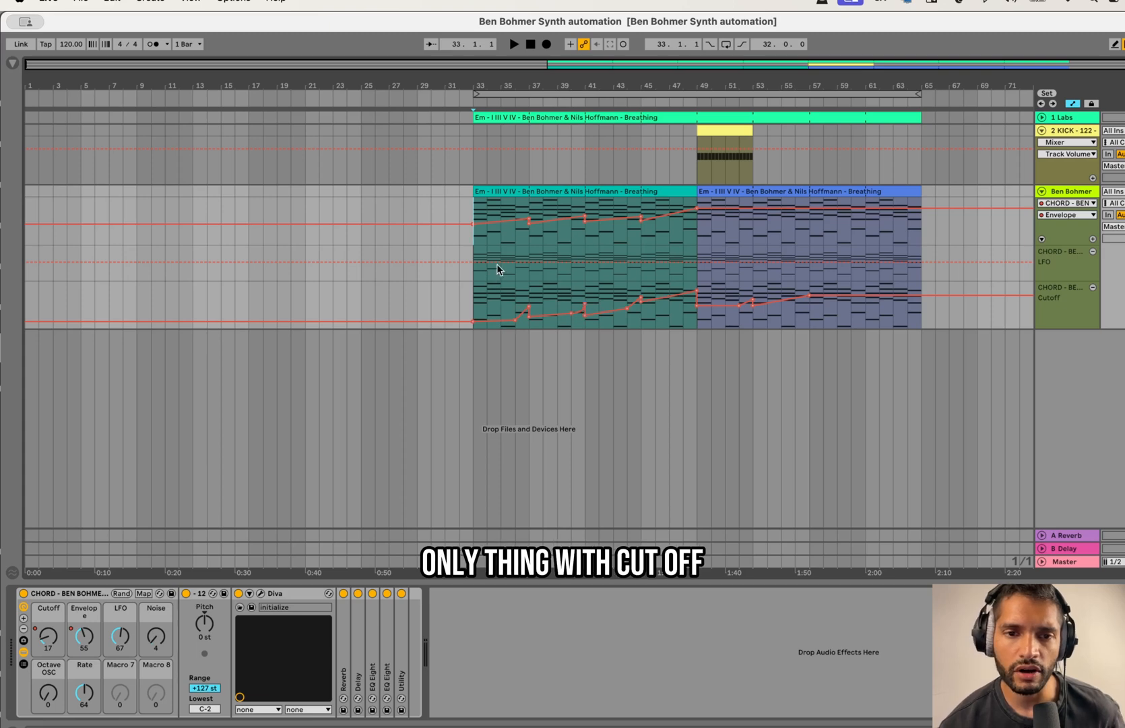
{"action": "left_click", "coordinate": [585, 217]}
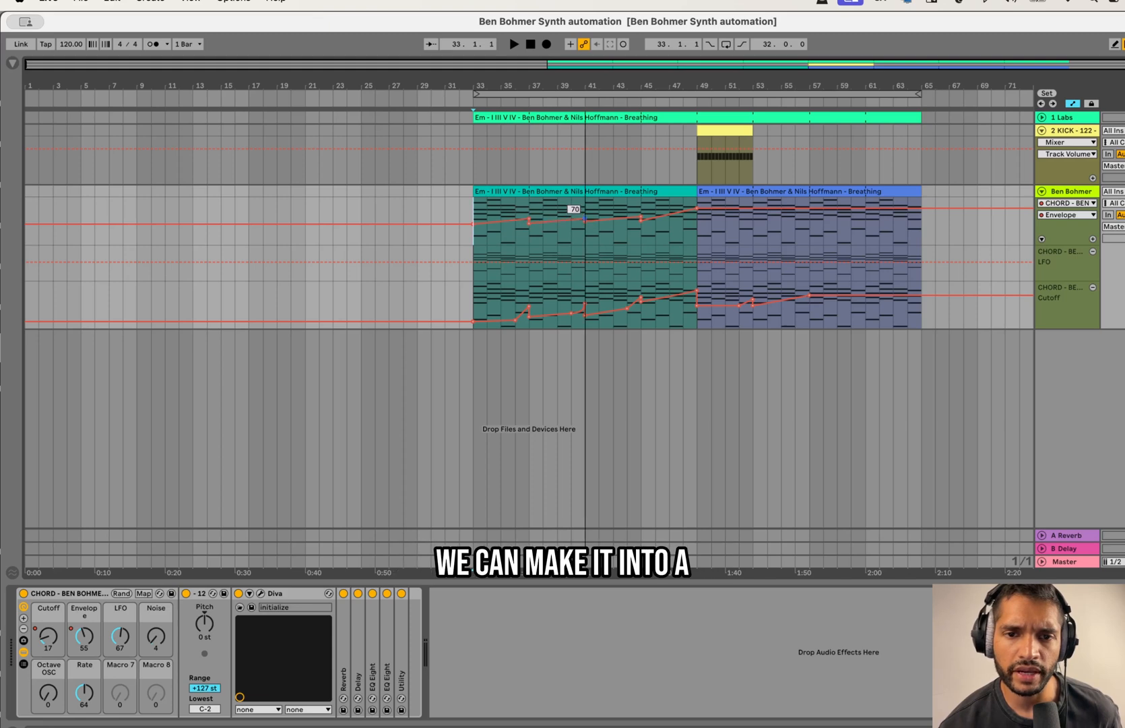
{"action": "left_click", "coordinate": [641, 214]}
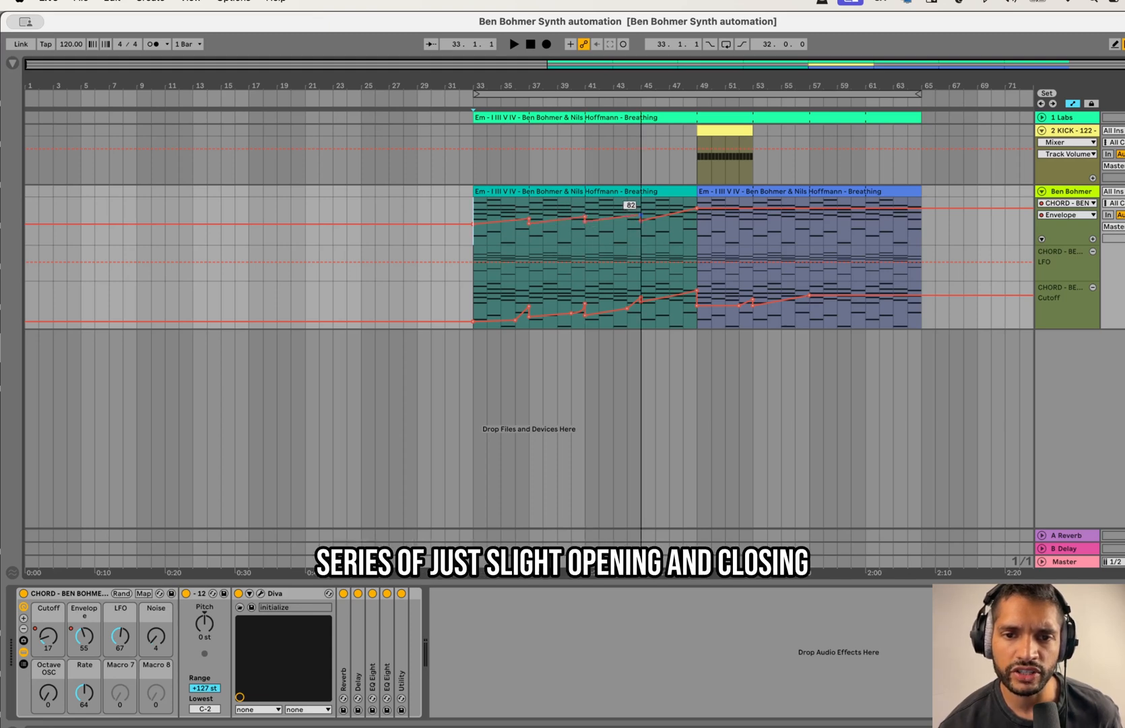
{"action": "left_click", "coordinate": [641, 219]}
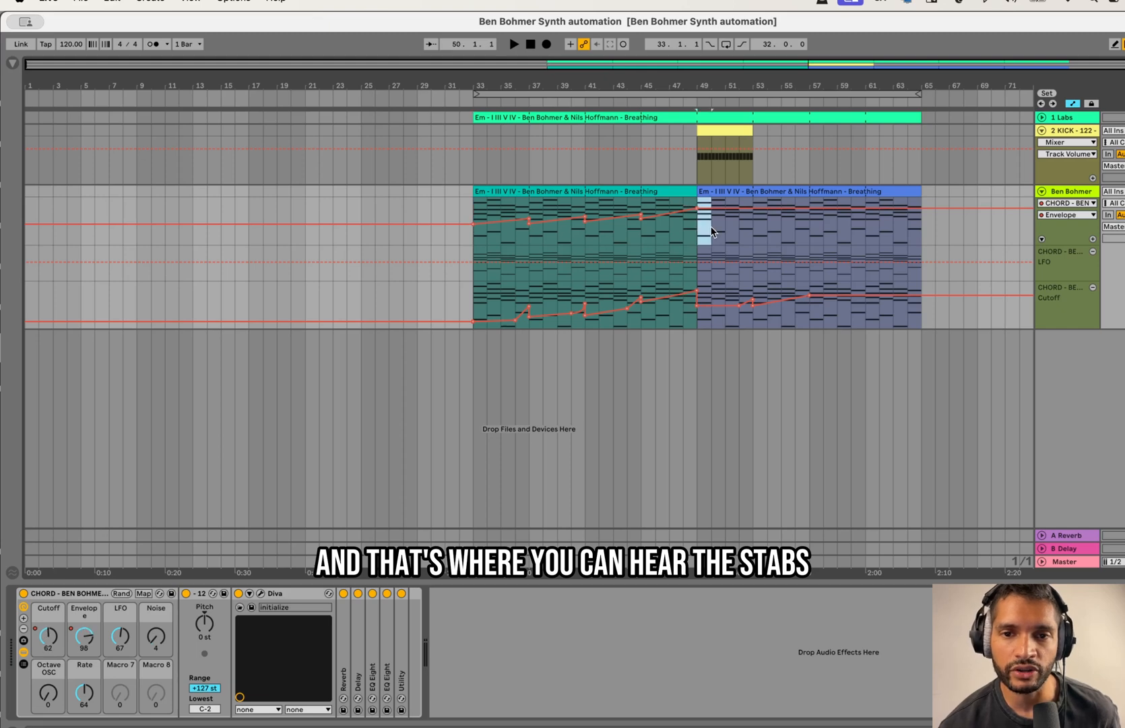
Step: Play the track from bar 33 and raise the Envelope automation's dips to 69 at bar 41 and 71 at bar 45
{"action": "left_click_drag", "start_coordinate": [743, 228], "coordinate": [749, 228]}
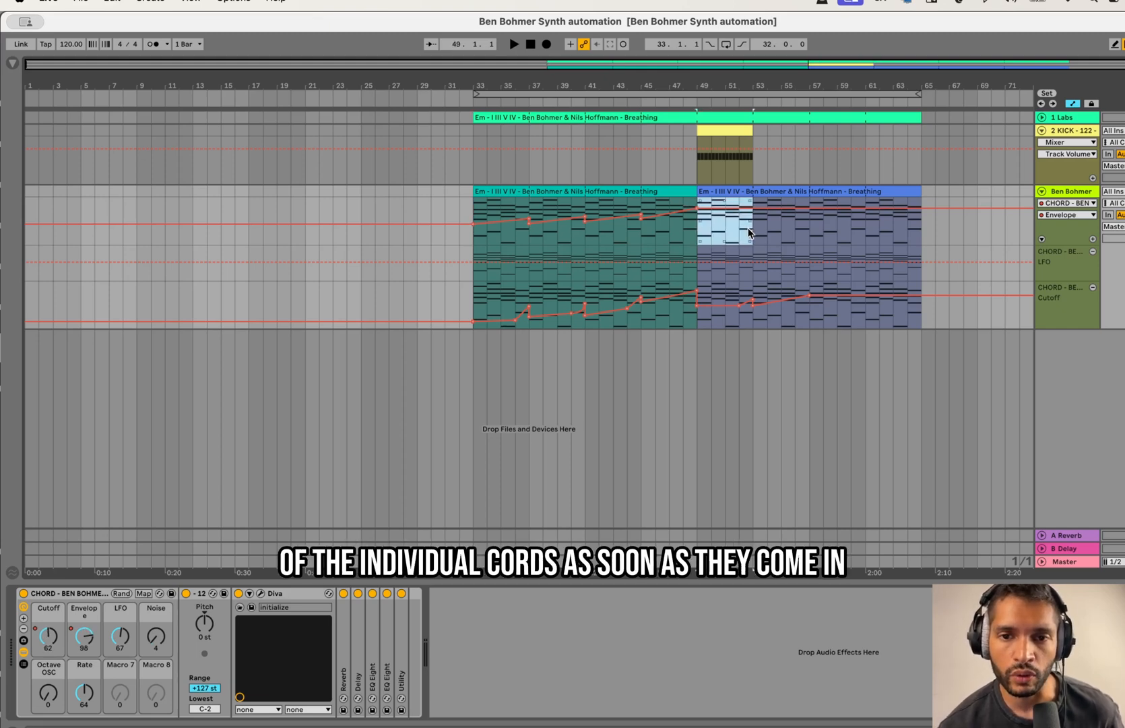
{"action": "left_click", "coordinate": [701, 243]}
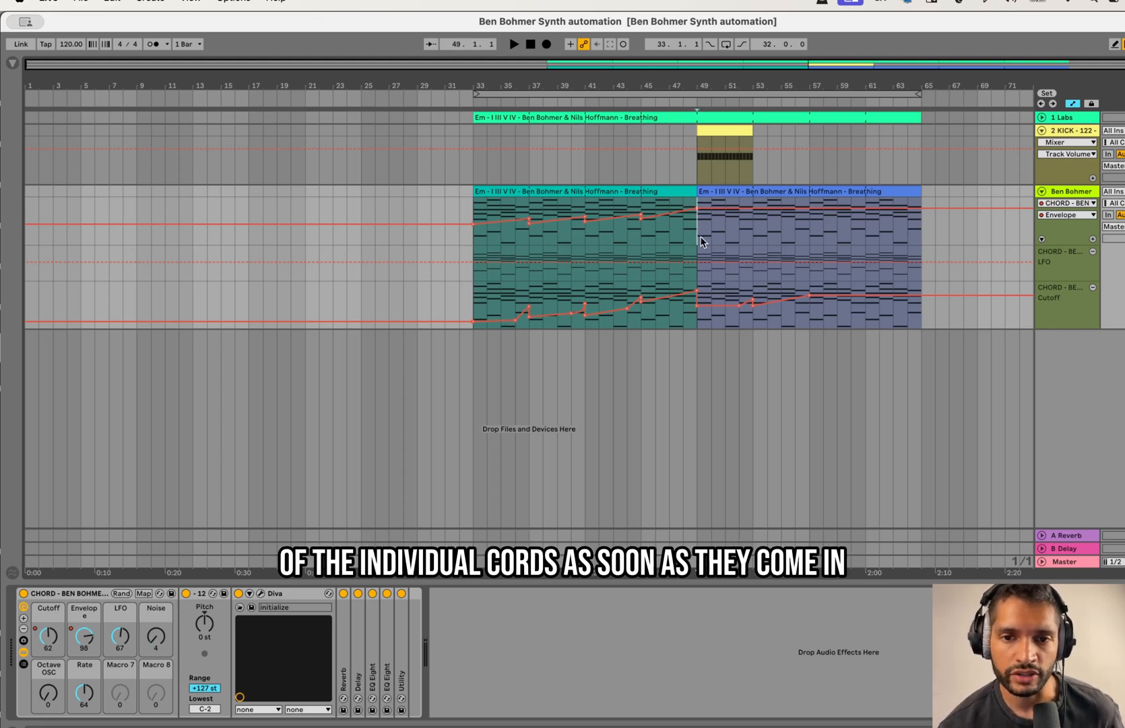
{"action": "left_click", "coordinate": [472, 204]}
{"action": "key", "text": "space"}
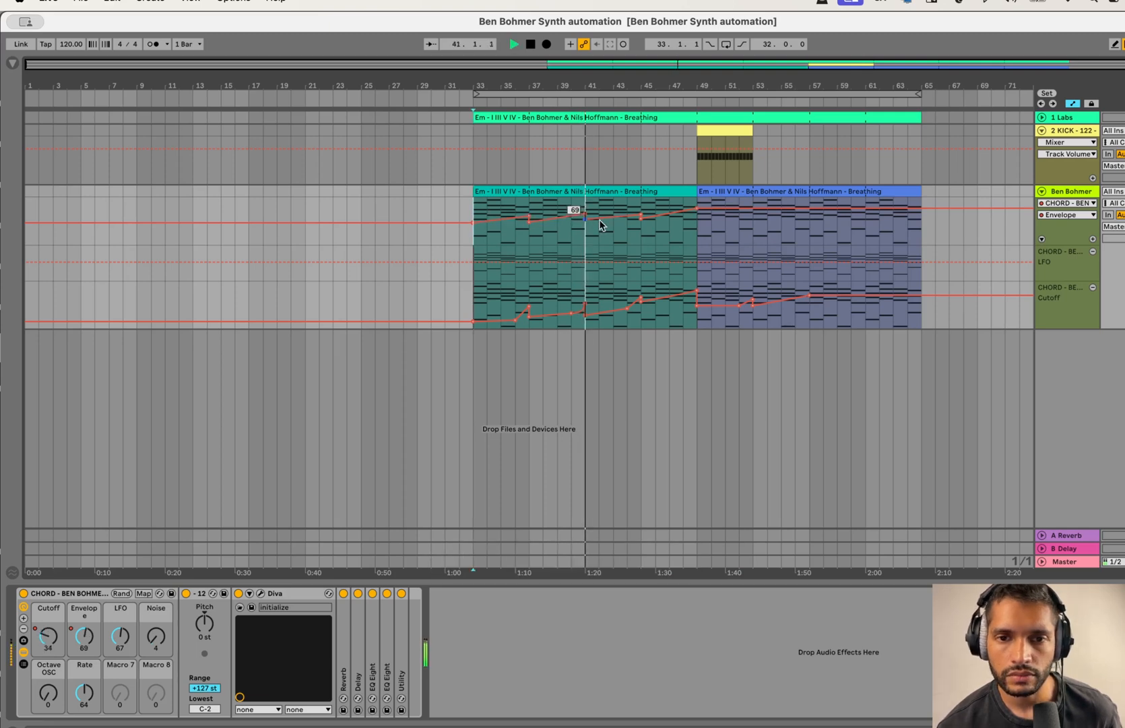
{"action": "left_click_drag", "start_coordinate": [641, 214], "coordinate": [641, 210]}
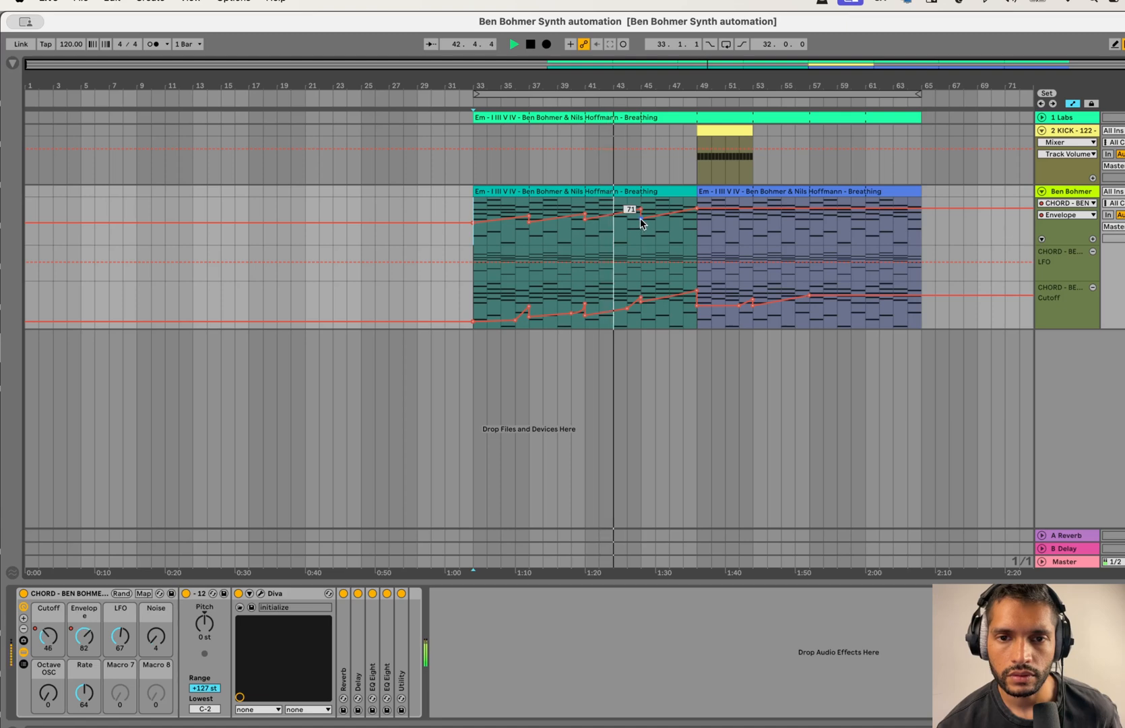
Step: Ramp the LFO macro's automation from 67 at bar 33 to 124 at bar 48 and play the build-up
{"action": "left_click", "coordinate": [120, 635]}
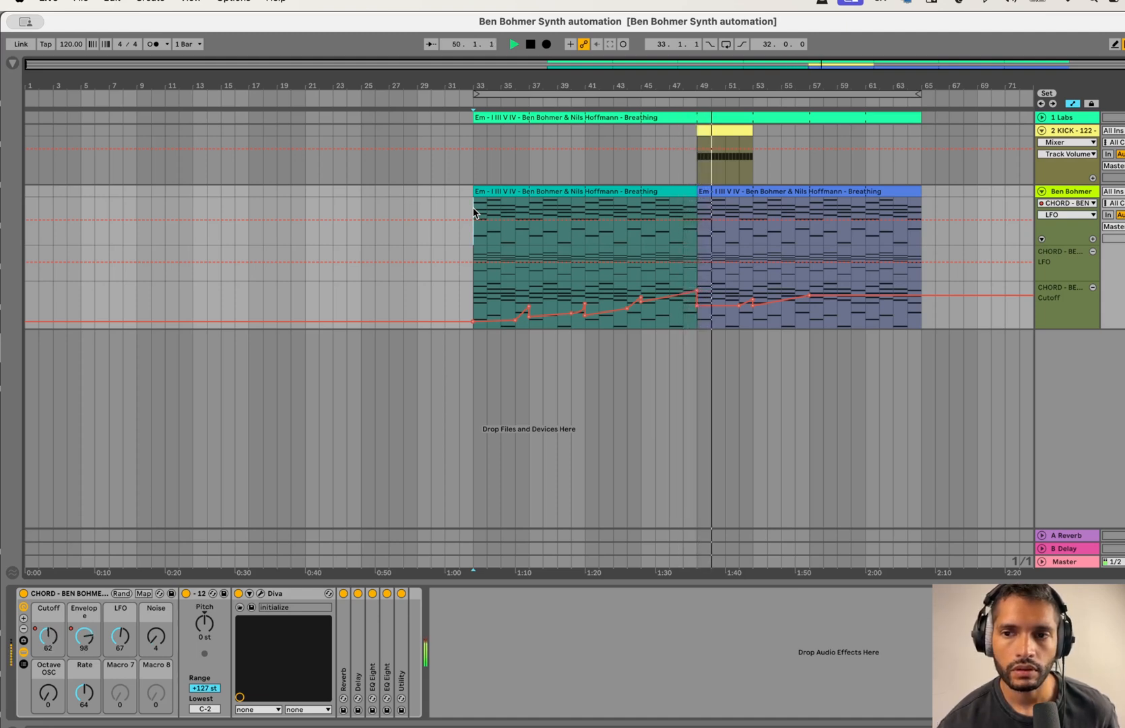
{"action": "key", "text": "space"}
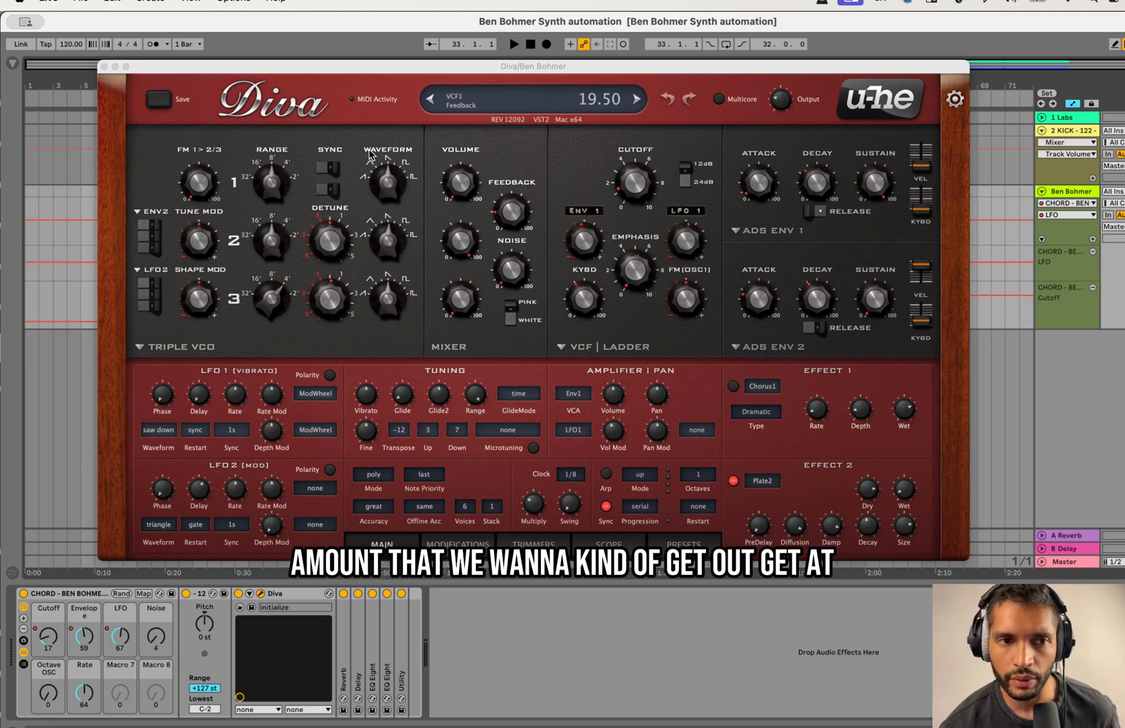
{"action": "left_click", "coordinate": [103, 67]}
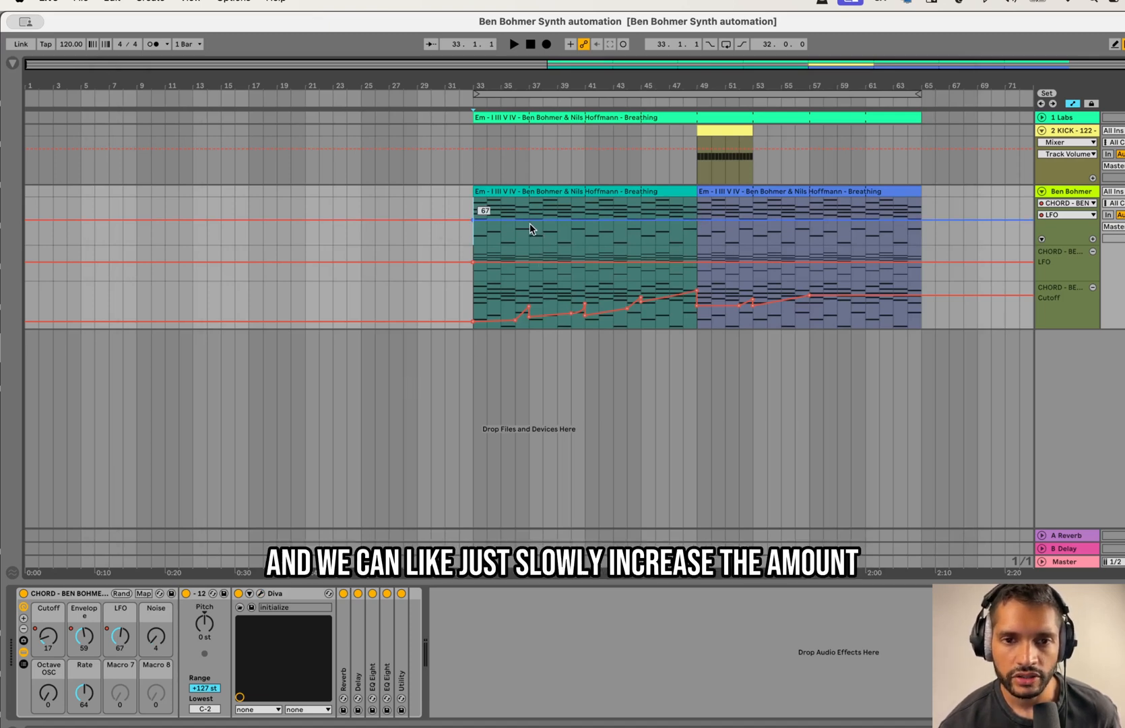
{"action": "left_click_drag", "start_coordinate": [527, 218], "coordinate": [683, 199]}
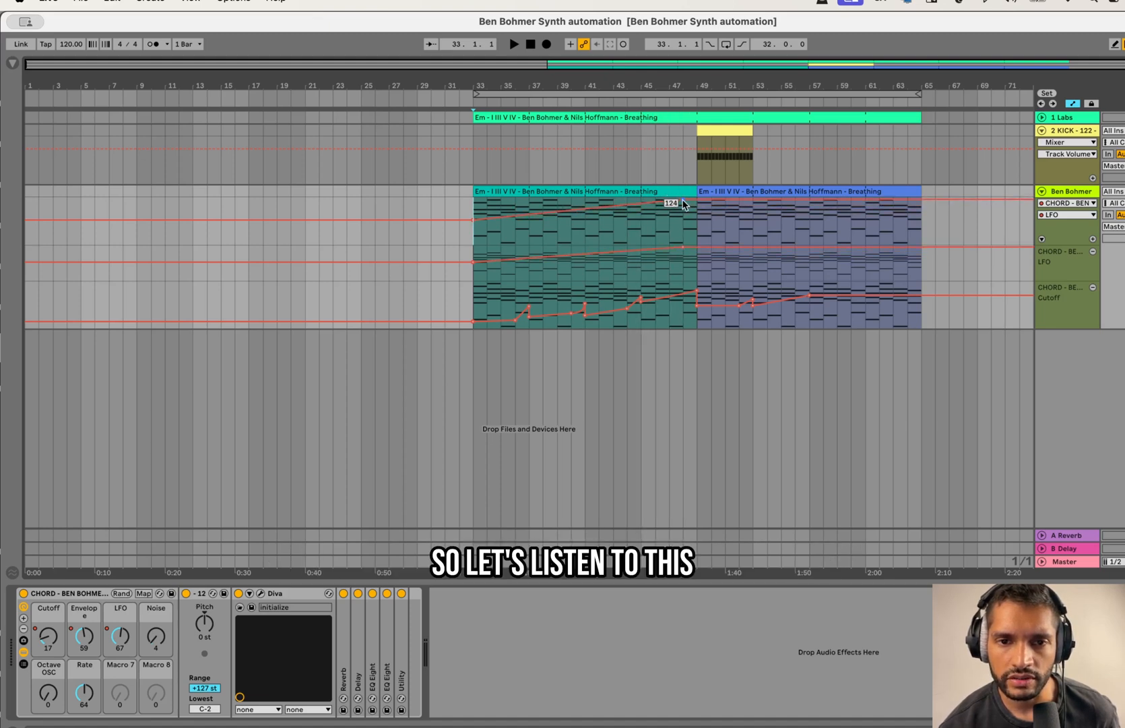
{"action": "key", "text": "space"}
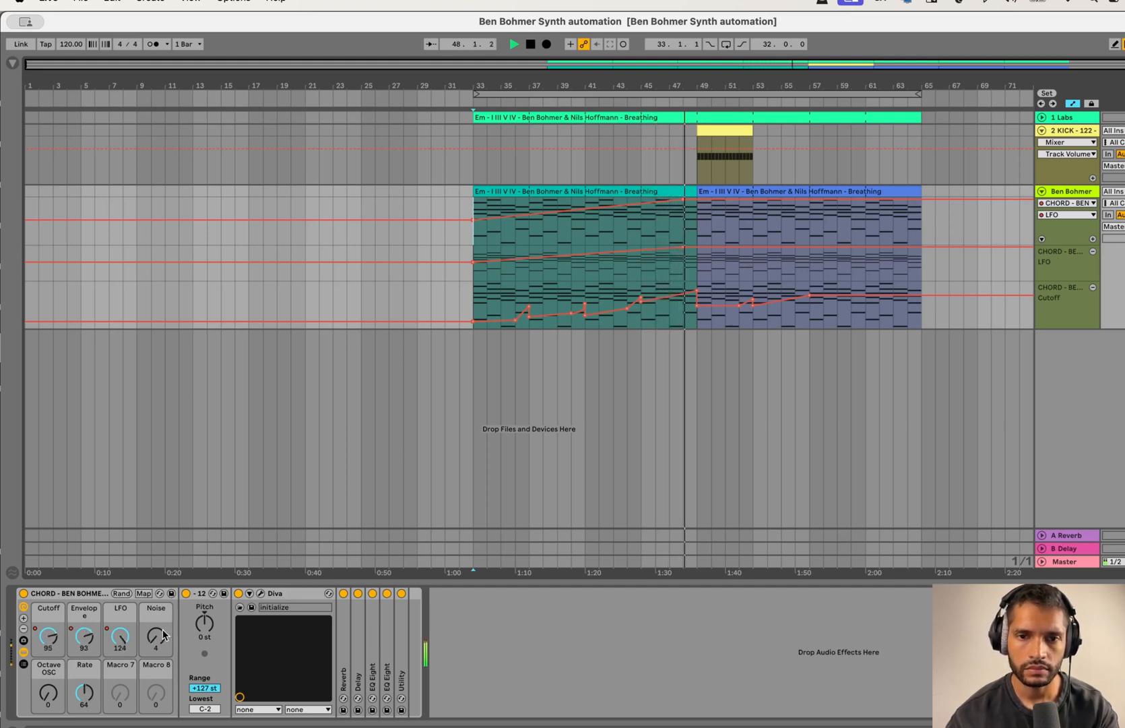
{"action": "key", "text": "space"}
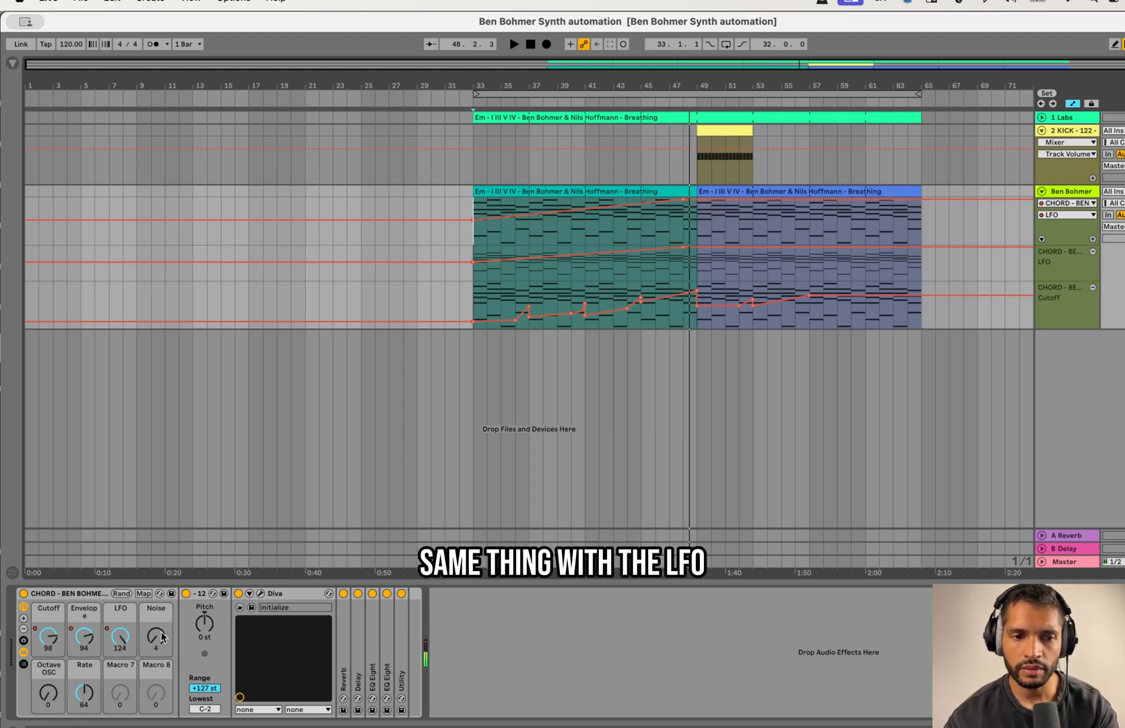
Step: Show the Noise automation in a new lane and ramp it up from 4 at bar 33 to bar 49, returning to 0 at the drop
{"action": "right_click", "coordinate": [162, 638]}
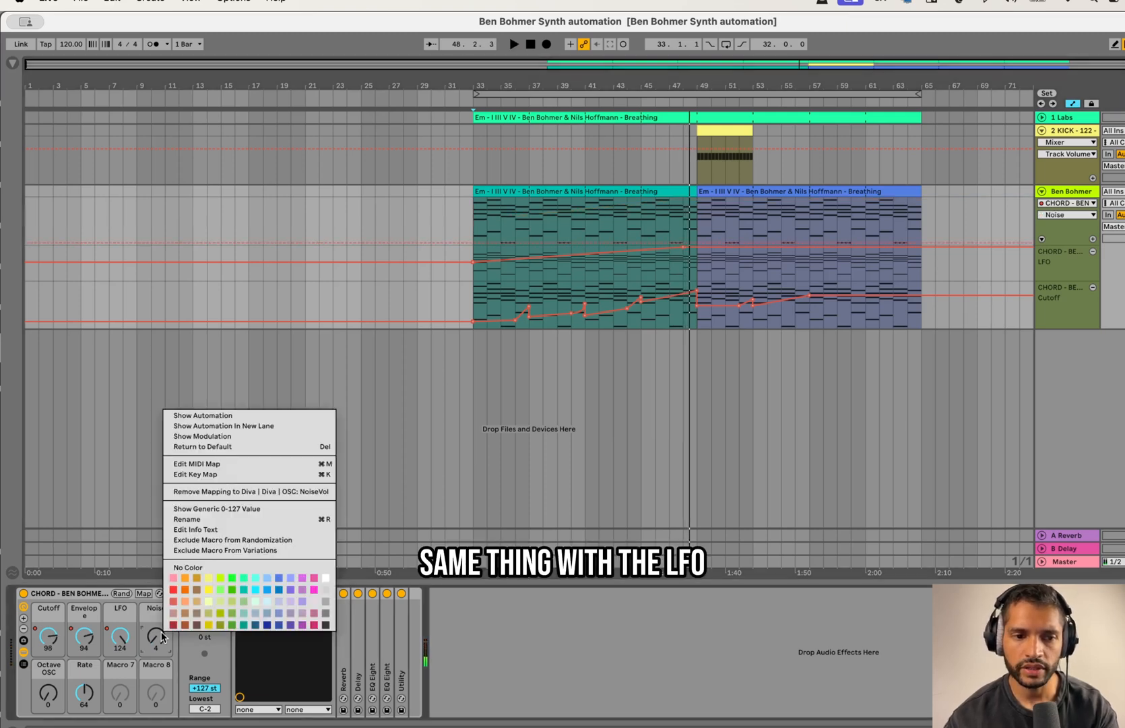
{"action": "left_click", "coordinate": [256, 424]}
{"action": "left_click", "coordinate": [476, 279]}
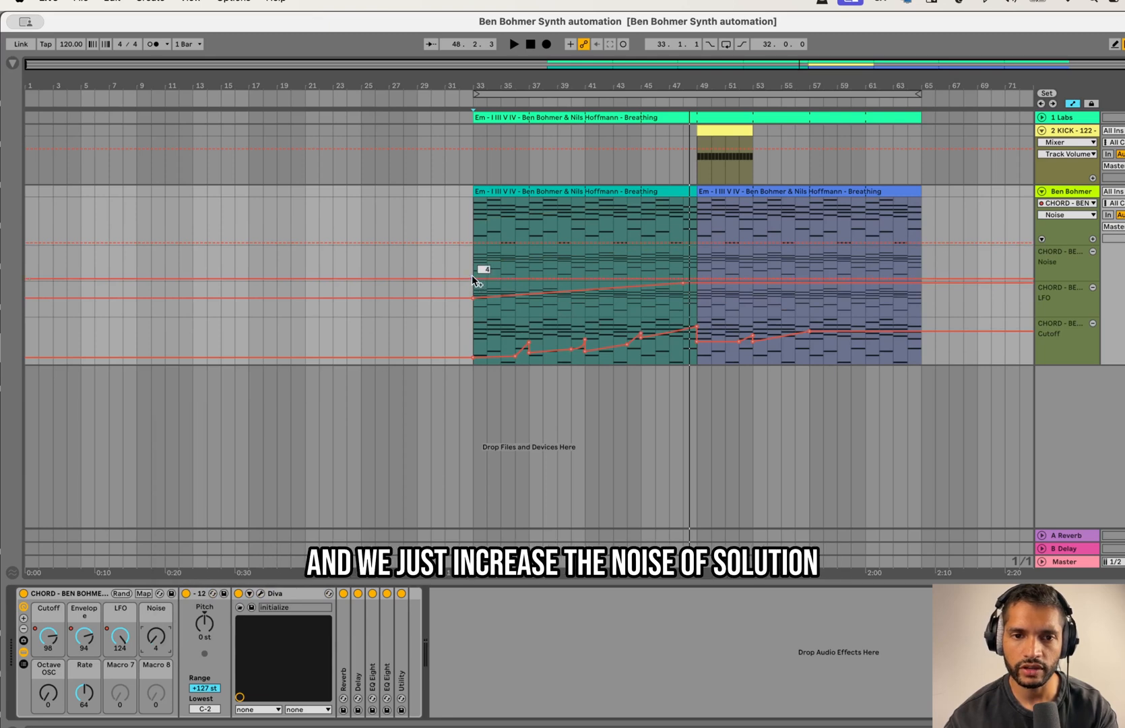
{"action": "mouse_move", "coordinate": [695, 282]}
{"action": "left_mouse_down"}
{"action": "mouse_move", "coordinate": [694, 256]}
{"action": "mouse_move", "coordinate": [716, 265]}
{"action": "mouse_move", "coordinate": [698, 280]}
{"action": "left_mouse_up"}
Step: Play from bar 41 and make the Noise build subtler by lowering its bar 49 peak and adding a point of 52 at bar 48
{"action": "left_click", "coordinate": [516, 258]}
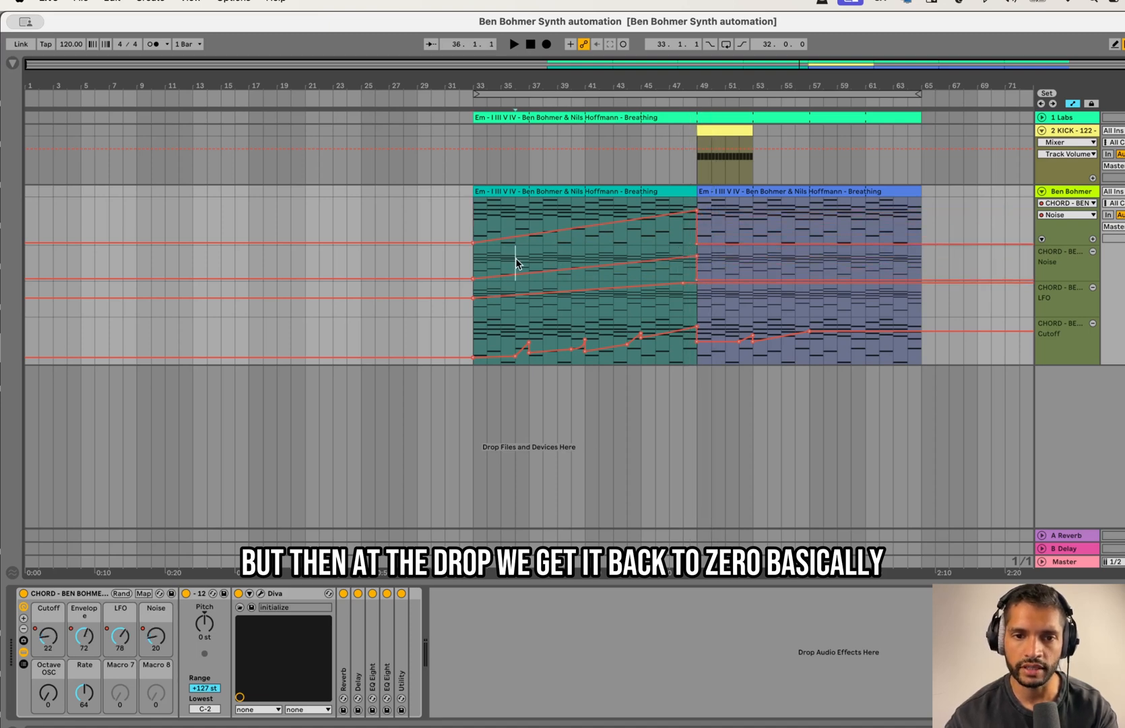
{"action": "left_click", "coordinate": [557, 259]}
{"action": "key", "text": "space"}
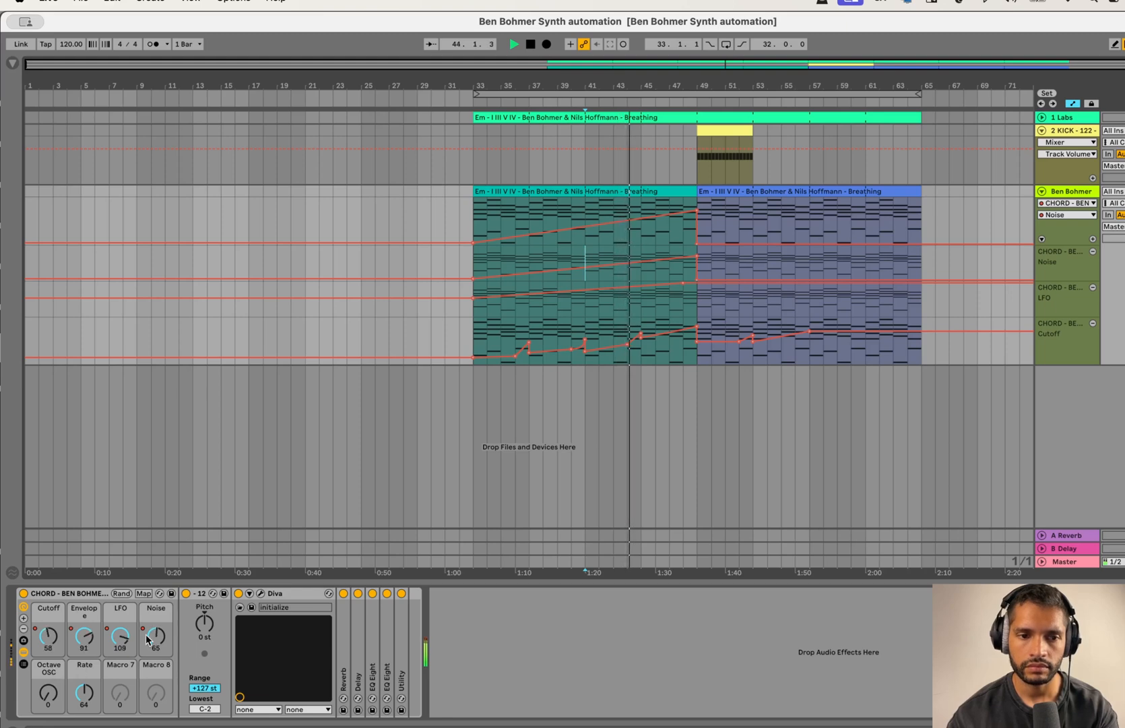
{"action": "mouse_move", "coordinate": [696, 260]}
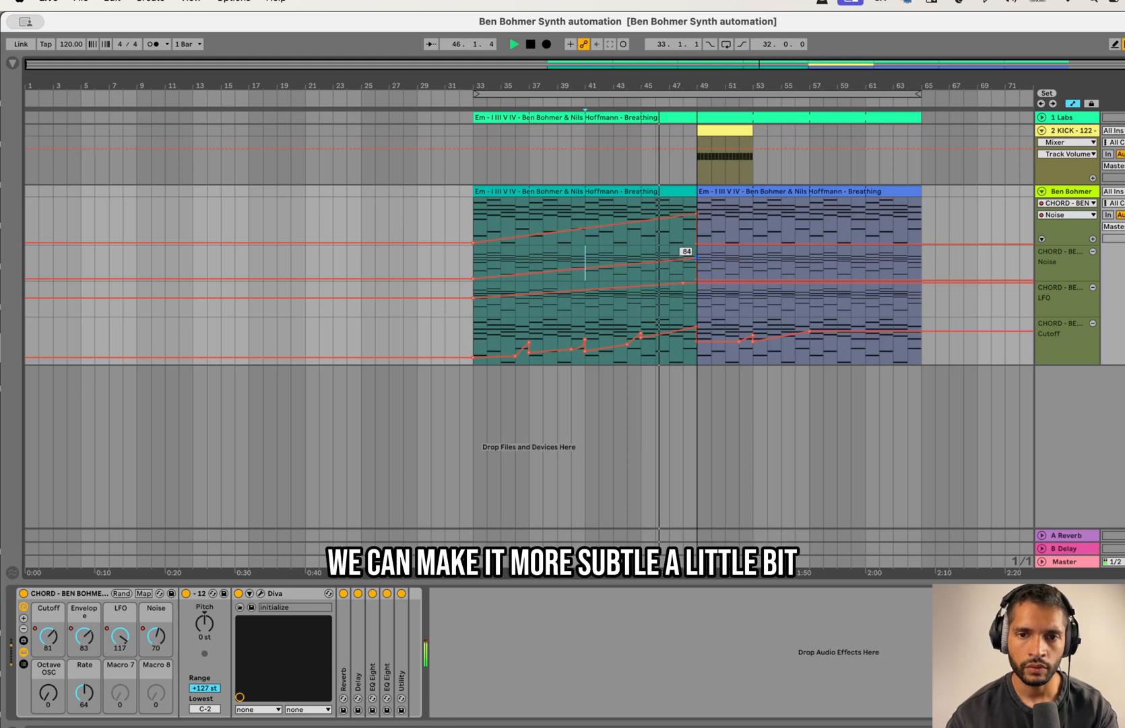
{"action": "mouse_move", "coordinate": [696, 260]}
{"action": "left_mouse_down"}
{"action": "mouse_move", "coordinate": [696, 270]}
{"action": "mouse_move", "coordinate": [696, 249]}
{"action": "mouse_move", "coordinate": [697, 259]}
{"action": "left_mouse_up"}
{"action": "left_click", "coordinate": [683, 266]}
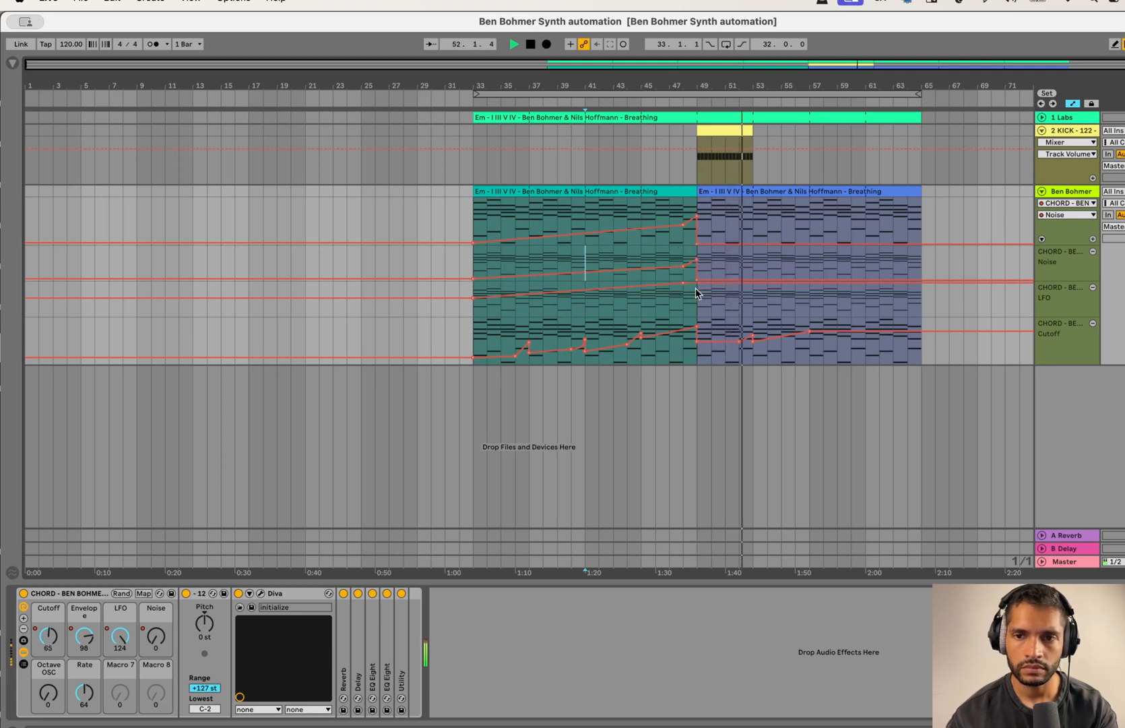
Step: Drop the LFO automation to 85 from bar 49 onward and stop playback
{"action": "left_click_drag", "start_coordinate": [698, 287], "coordinate": [698, 294]}
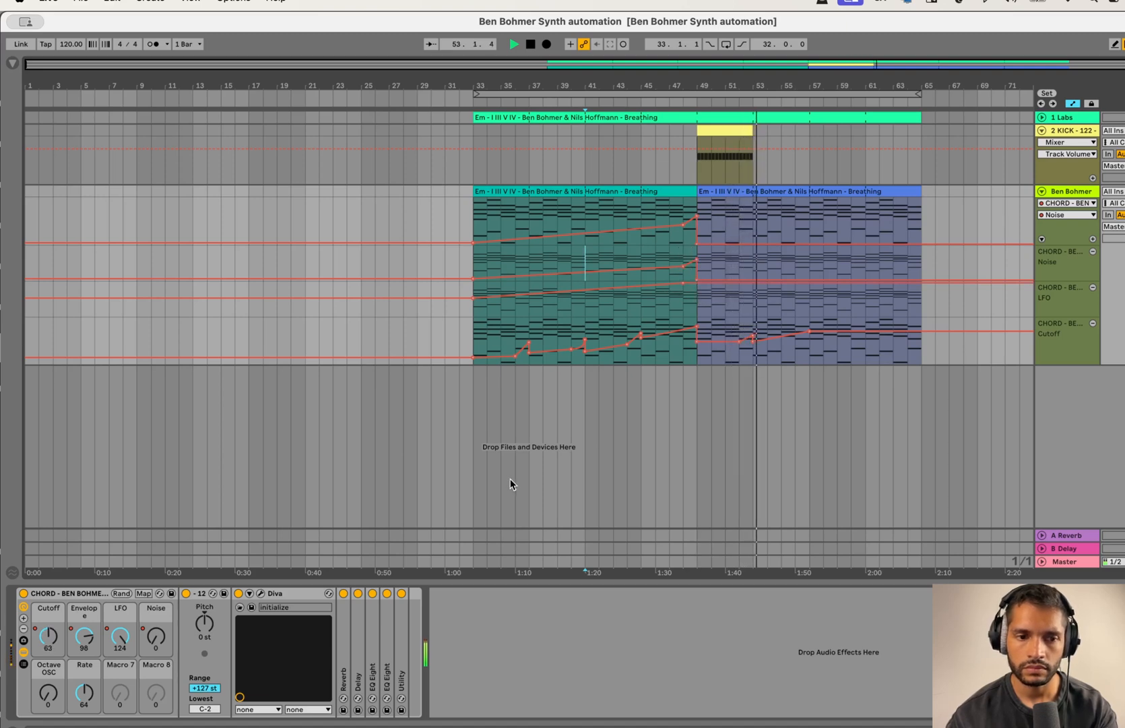
{"action": "key", "text": "space"}
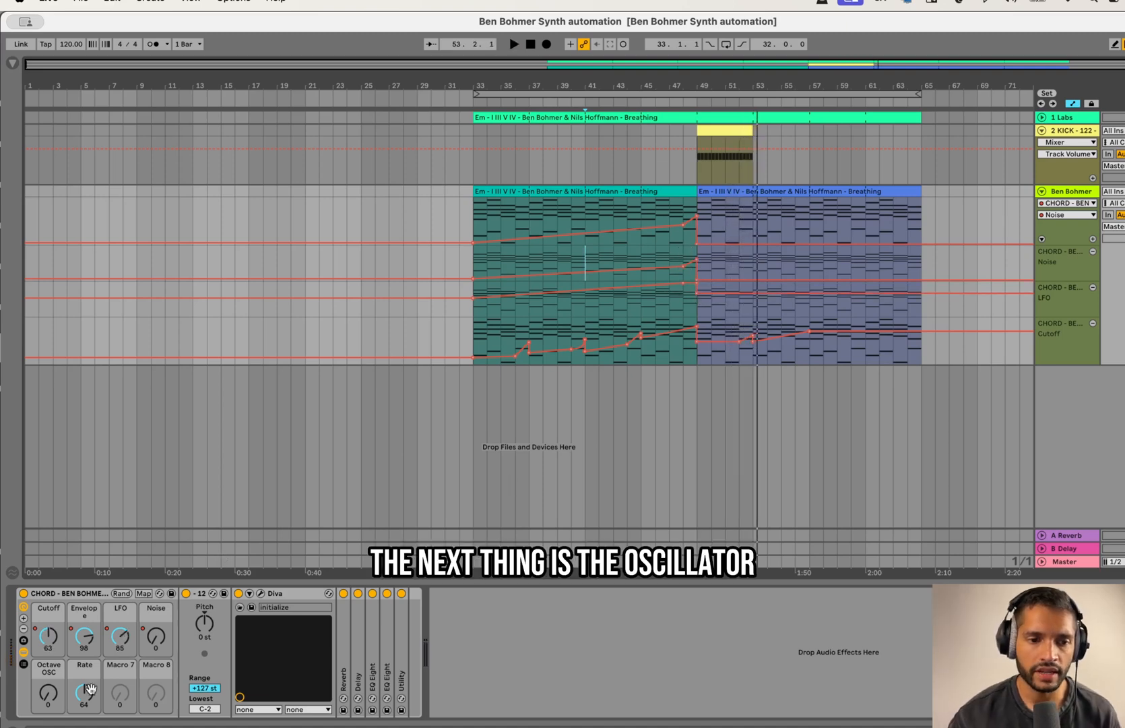
Step: Automate the Octave OSC macro to stay at 0 until bar 48 and rise to 127 at bar 49
{"action": "right_click", "coordinate": [46, 701]}
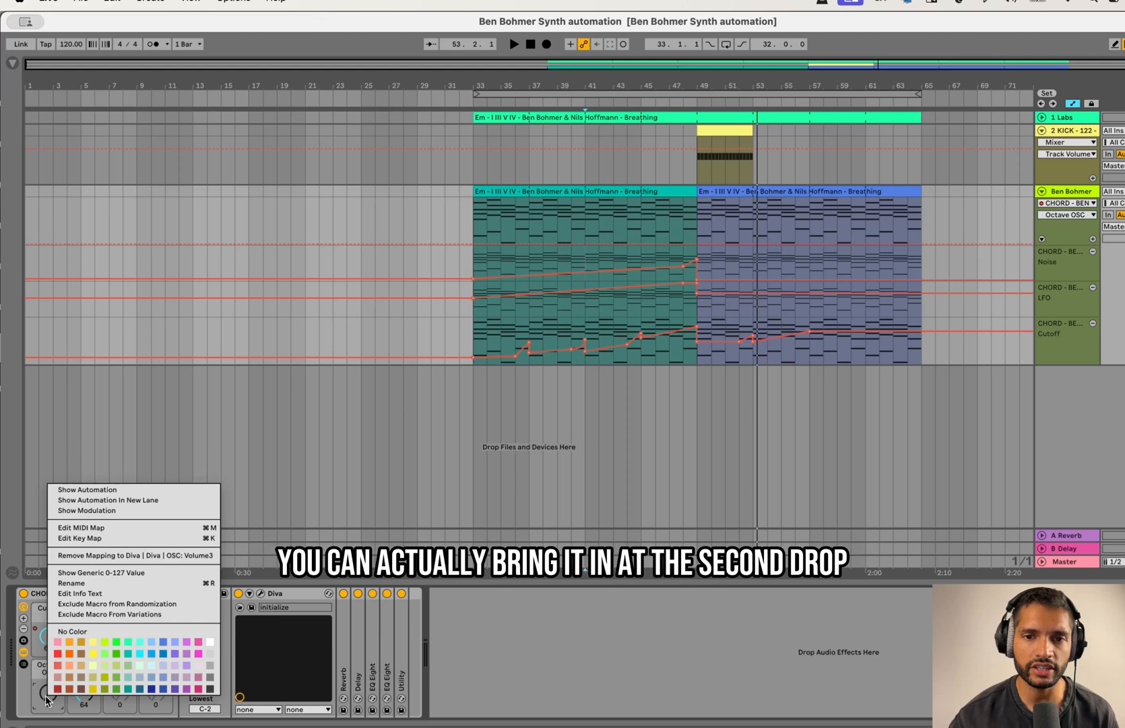
{"action": "left_click", "coordinate": [47, 700]}
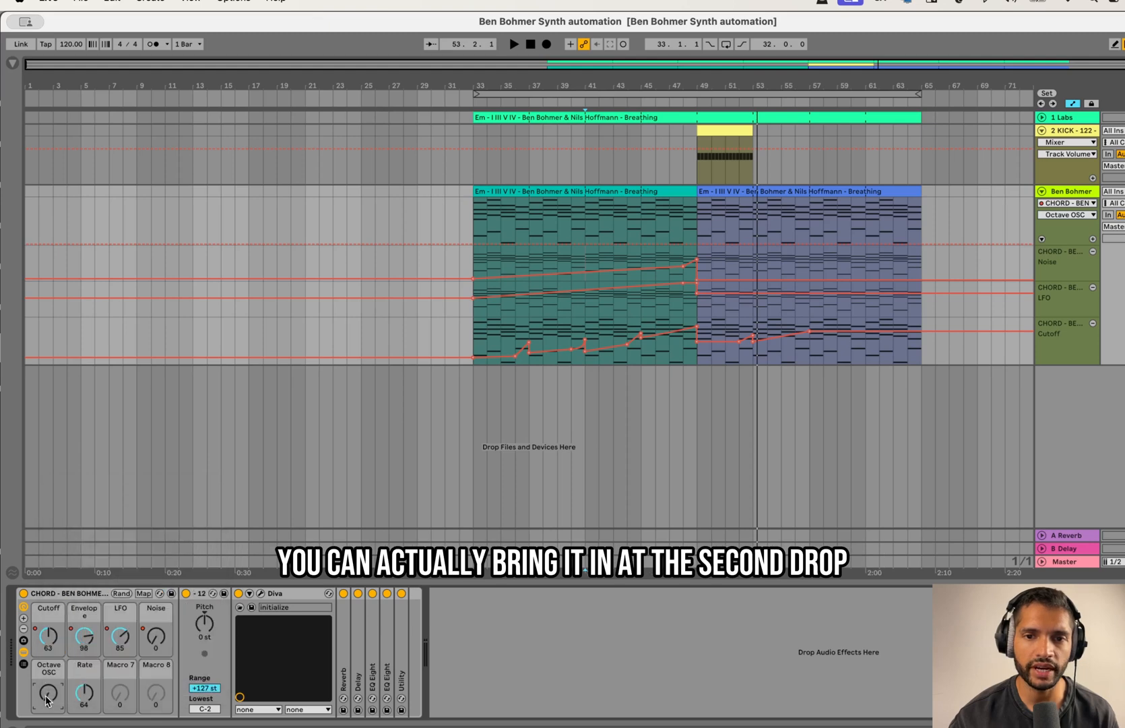
{"action": "left_click", "coordinate": [680, 240]}
{"action": "left_click_drag", "start_coordinate": [693, 242], "coordinate": [697, 199]}
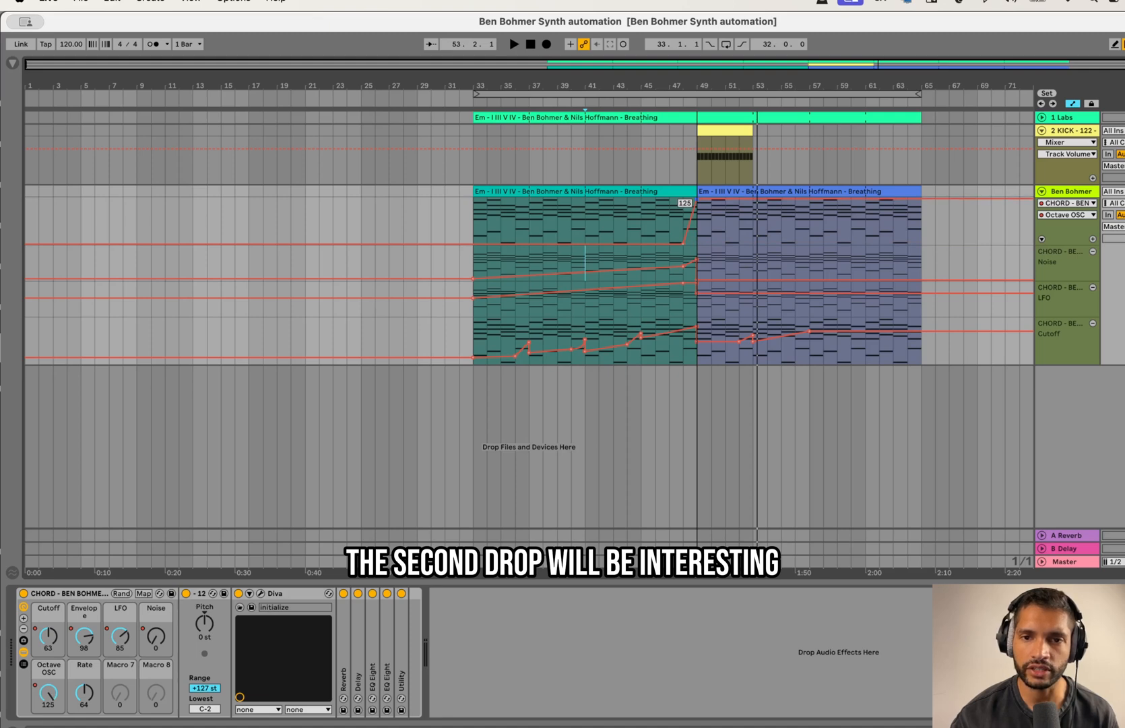
{"action": "left_click_drag", "start_coordinate": [693, 196], "coordinate": [694, 195]}
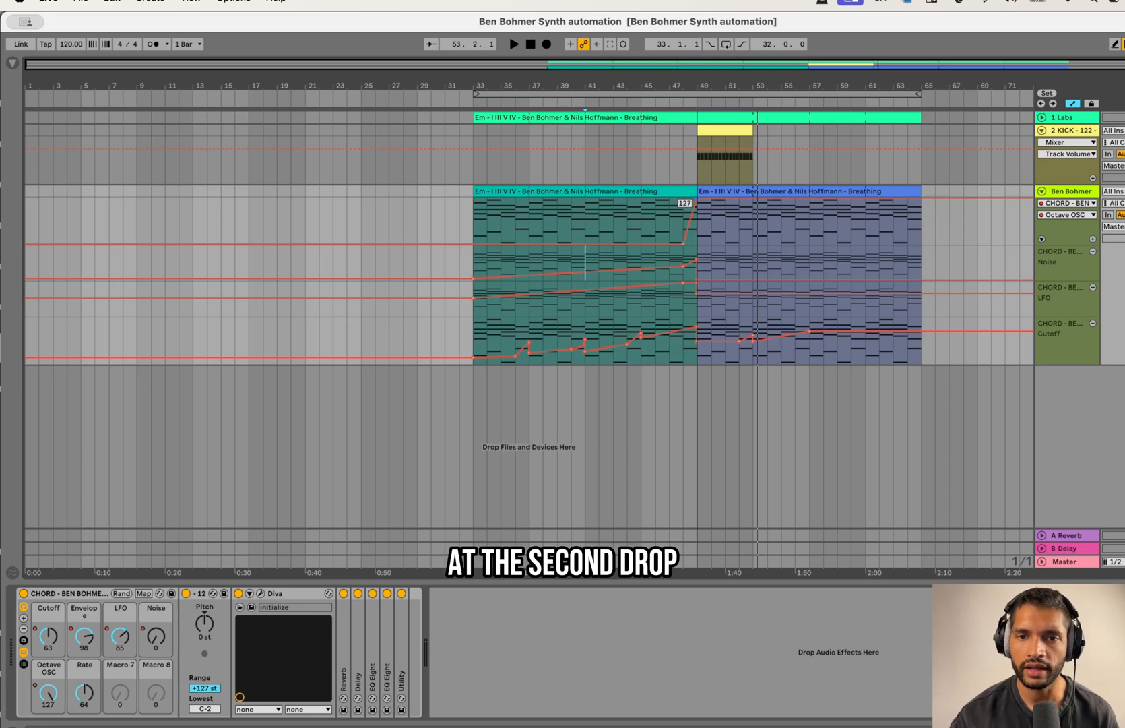
Step: Play the transition into the drop and lower the Octave OSC automation to 59 from bar 49
{"action": "left_click", "coordinate": [670, 210]}
{"action": "key", "text": "space"}
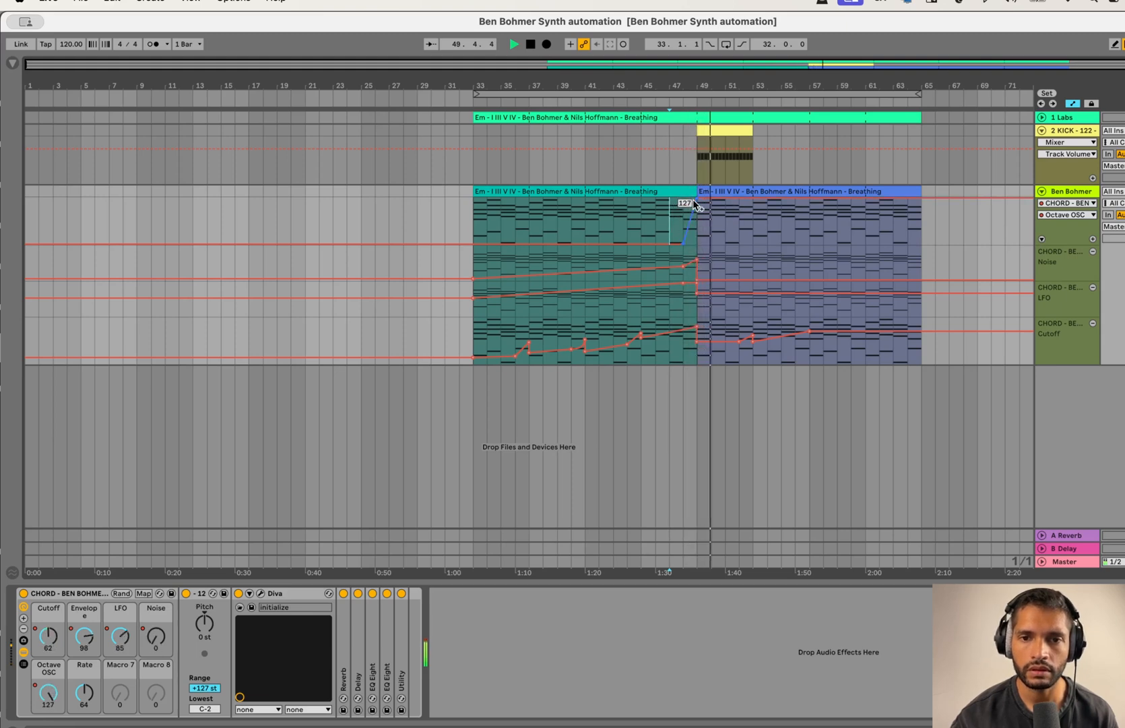
{"action": "left_click_drag", "start_coordinate": [696, 205], "coordinate": [696, 221]}
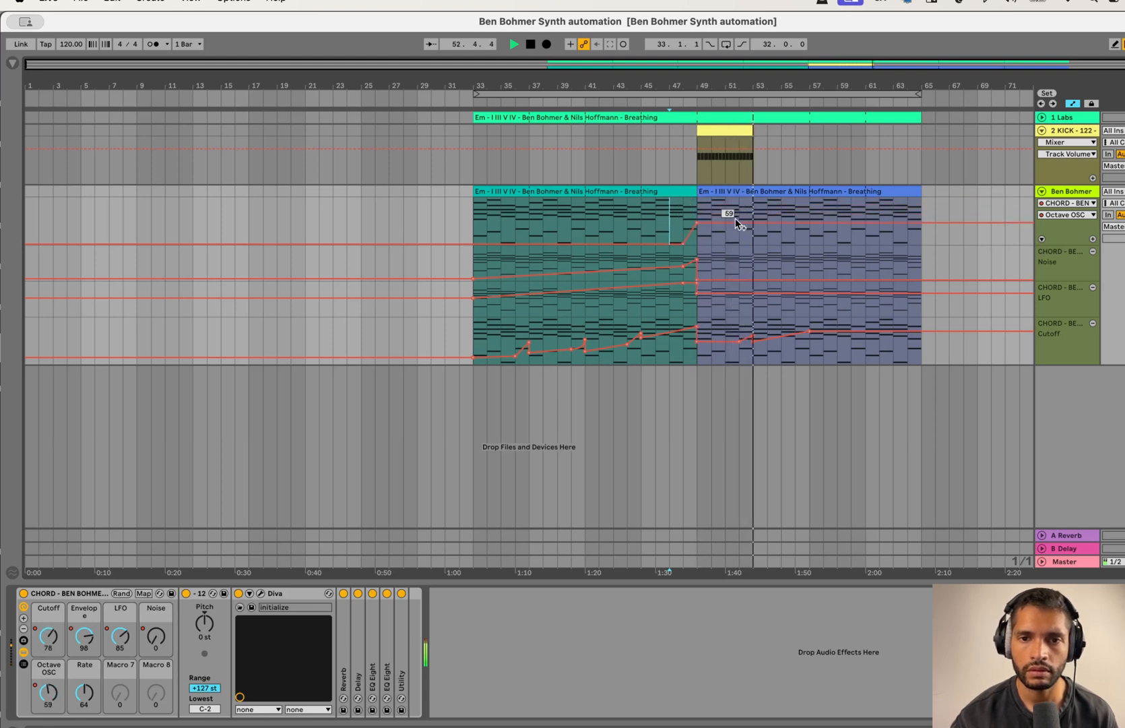
{"action": "left_click", "coordinate": [676, 209]}
{"action": "key", "text": "space"}
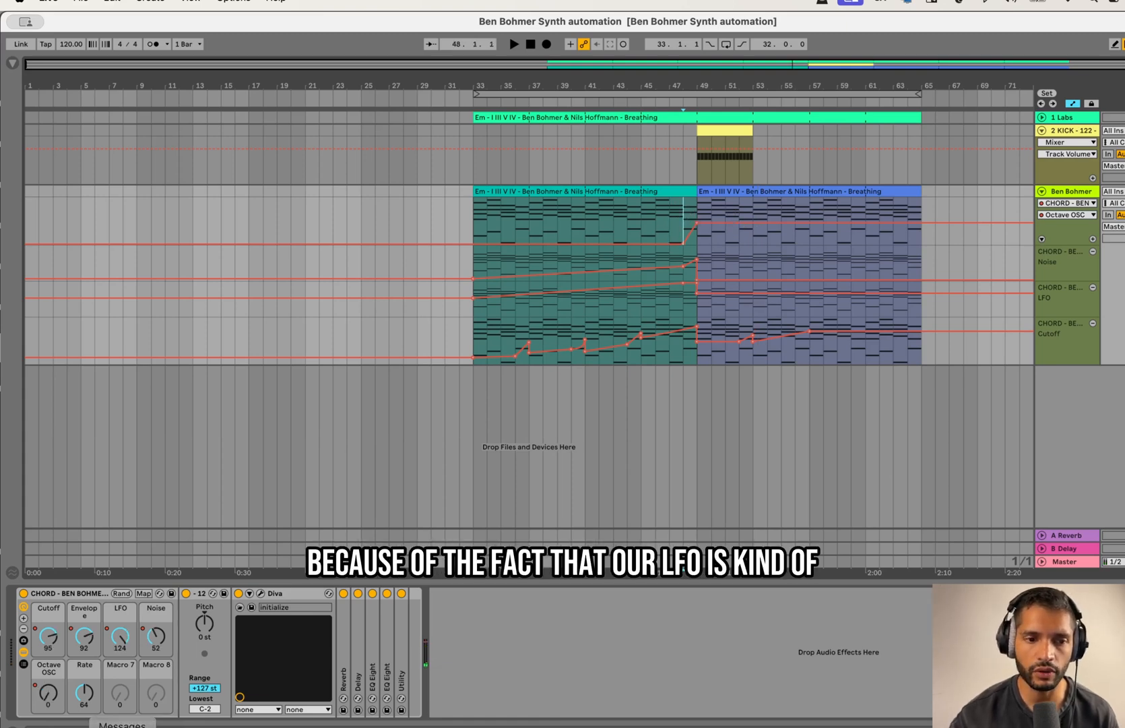
Step: Raise the Rate macro to 83 while playing into the drop and lower the LFO automation to 59 from bar 49
{"action": "left_click", "coordinate": [84, 693]}
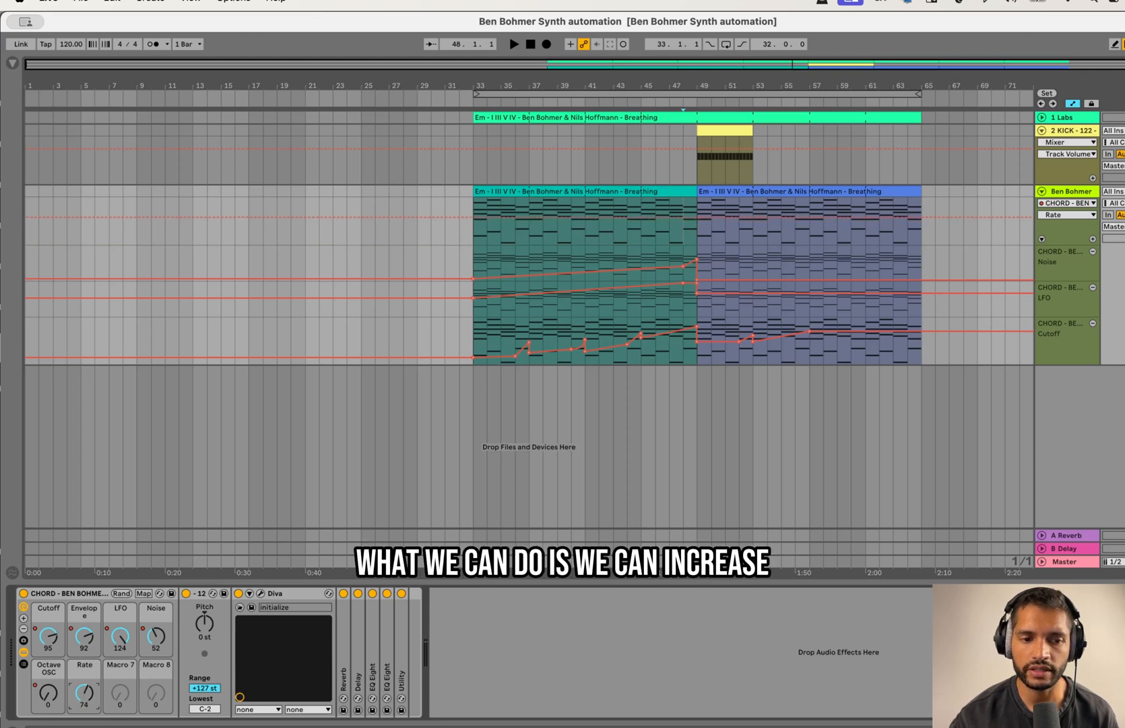
{"action": "key", "text": "space"}
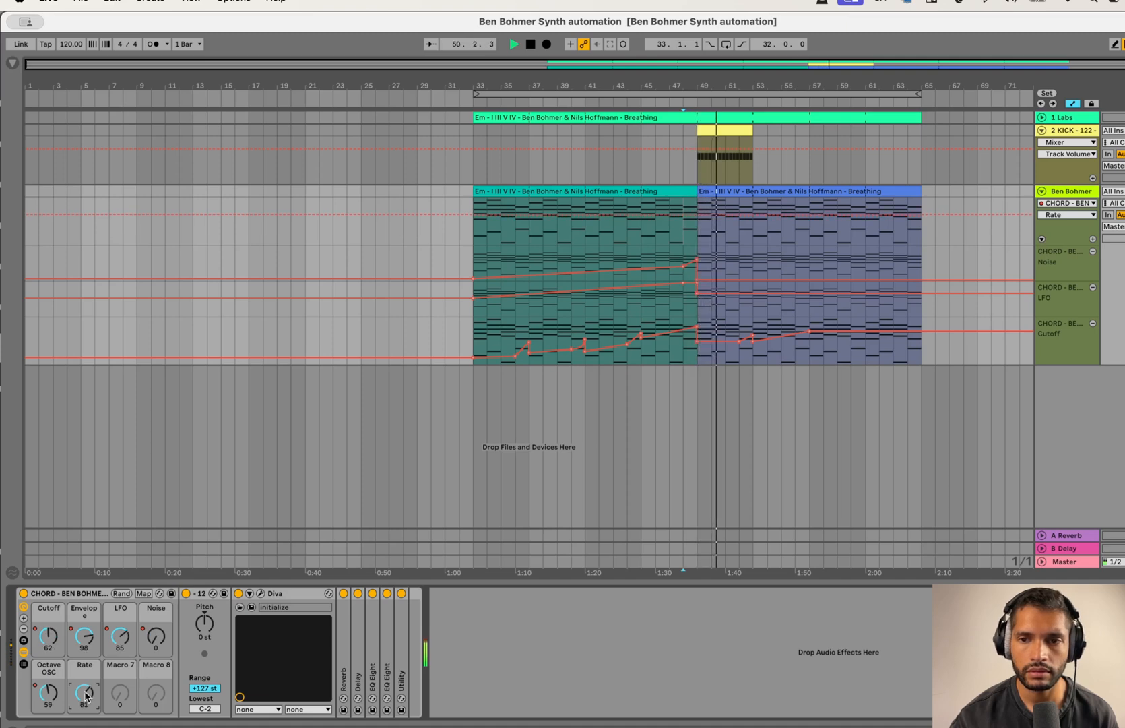
{"action": "left_click_drag", "start_coordinate": [85, 696], "coordinate": [86, 693]}
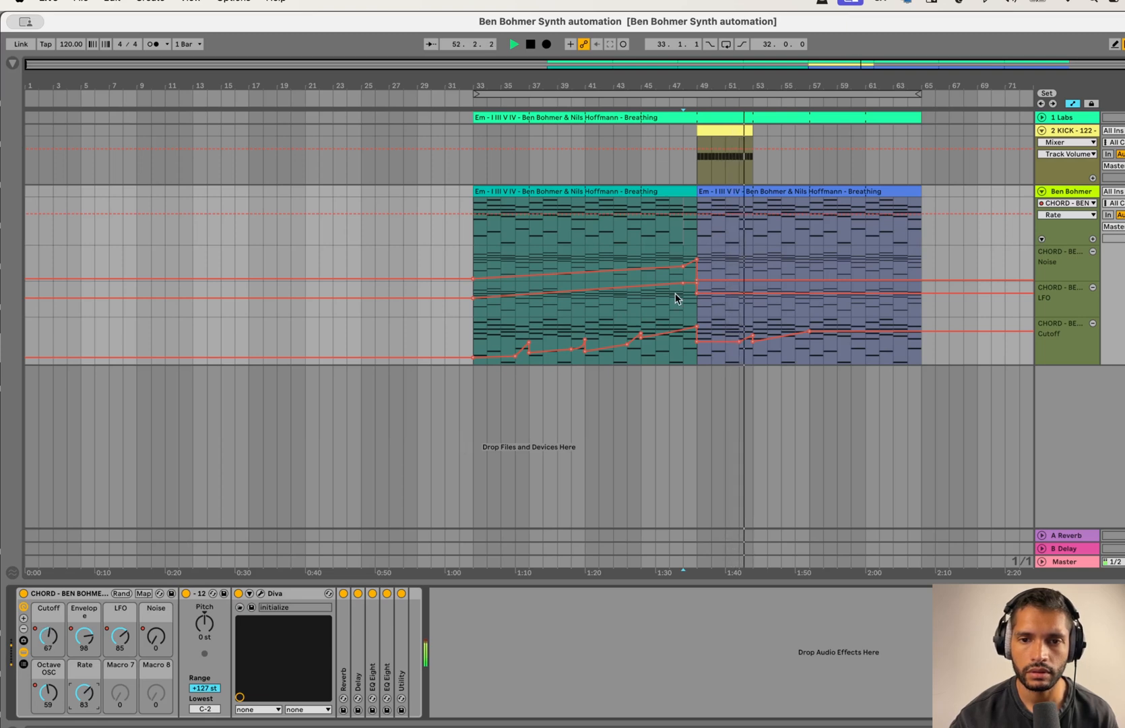
{"action": "left_click_drag", "start_coordinate": [697, 293], "coordinate": [698, 301]}
{"action": "left_click", "coordinate": [698, 222]}
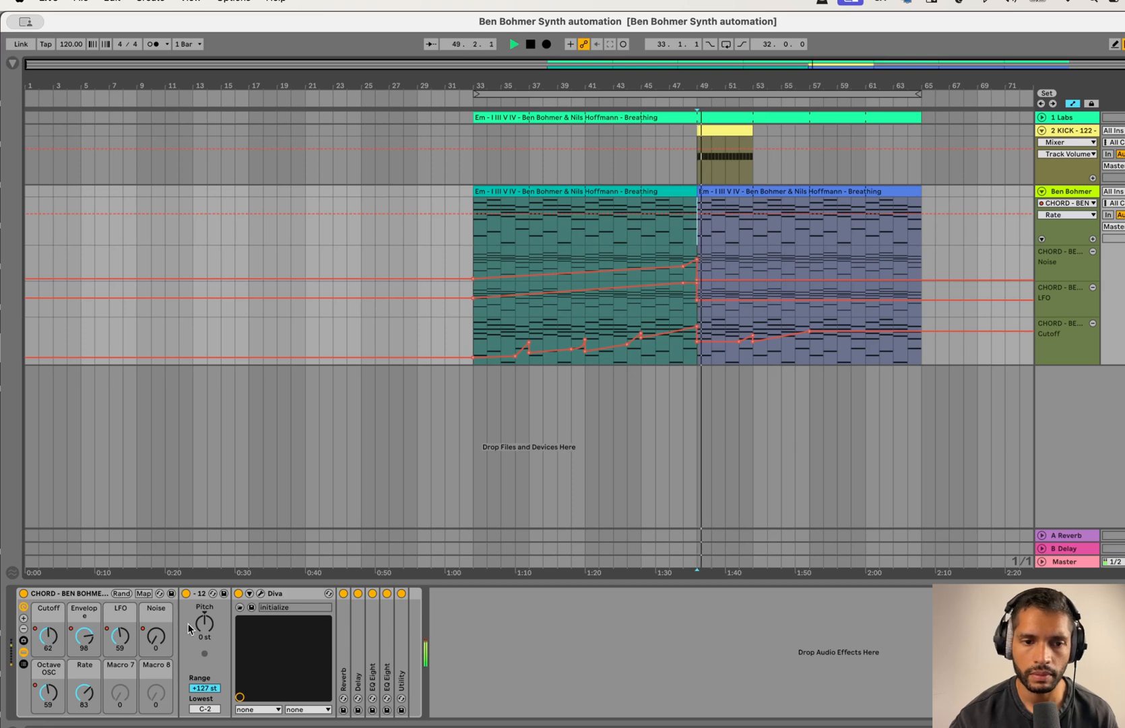
Step: Show the Envelope macro's automation, stop playback and lower it to 68 from bar 49 onward
{"action": "right_click", "coordinate": [98, 646]}
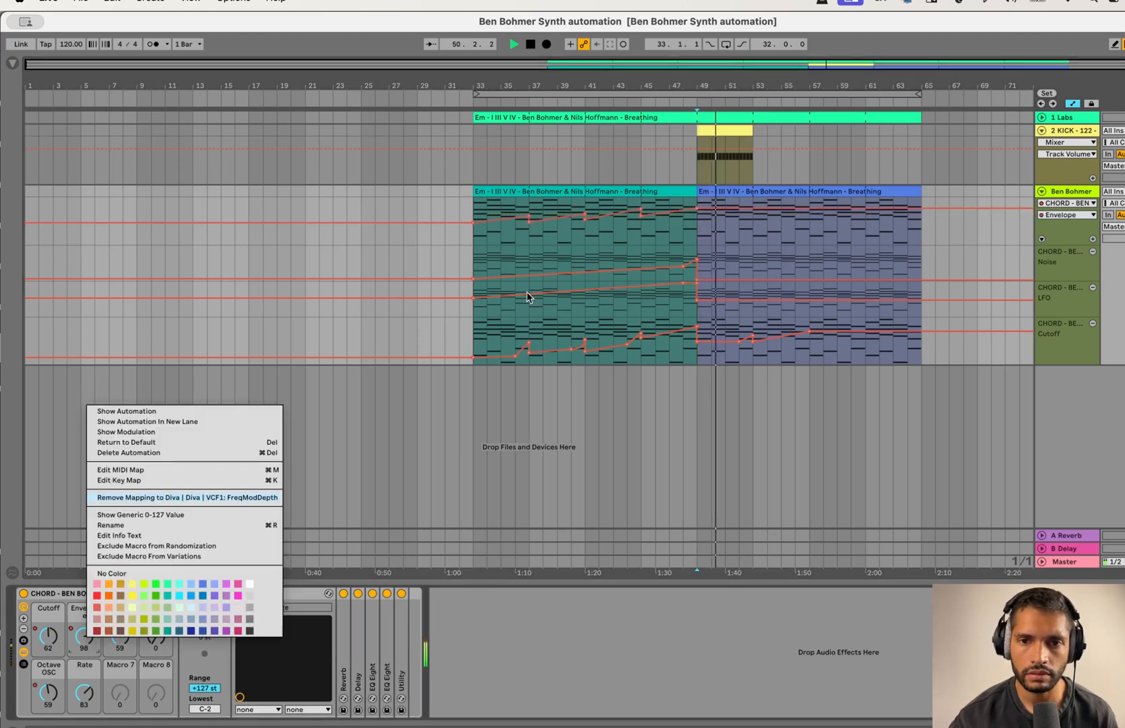
{"action": "left_click", "coordinate": [101, 409]}
{"action": "key", "text": "space"}
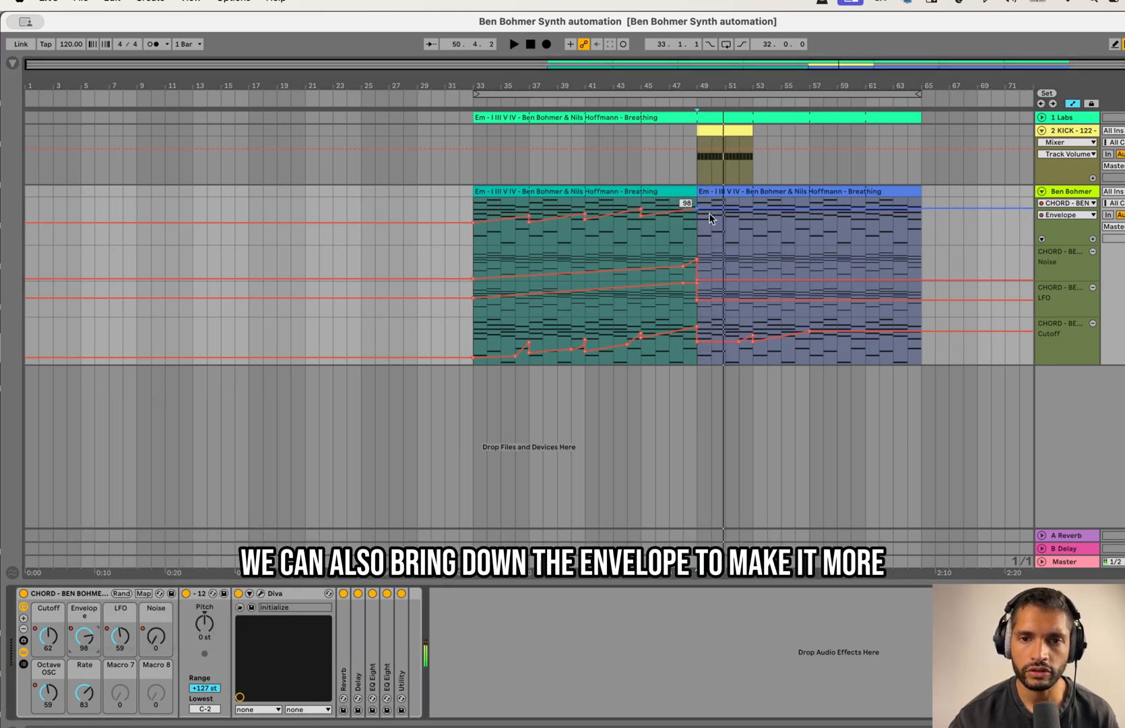
{"action": "left_click_drag", "start_coordinate": [712, 208], "coordinate": [698, 210]}
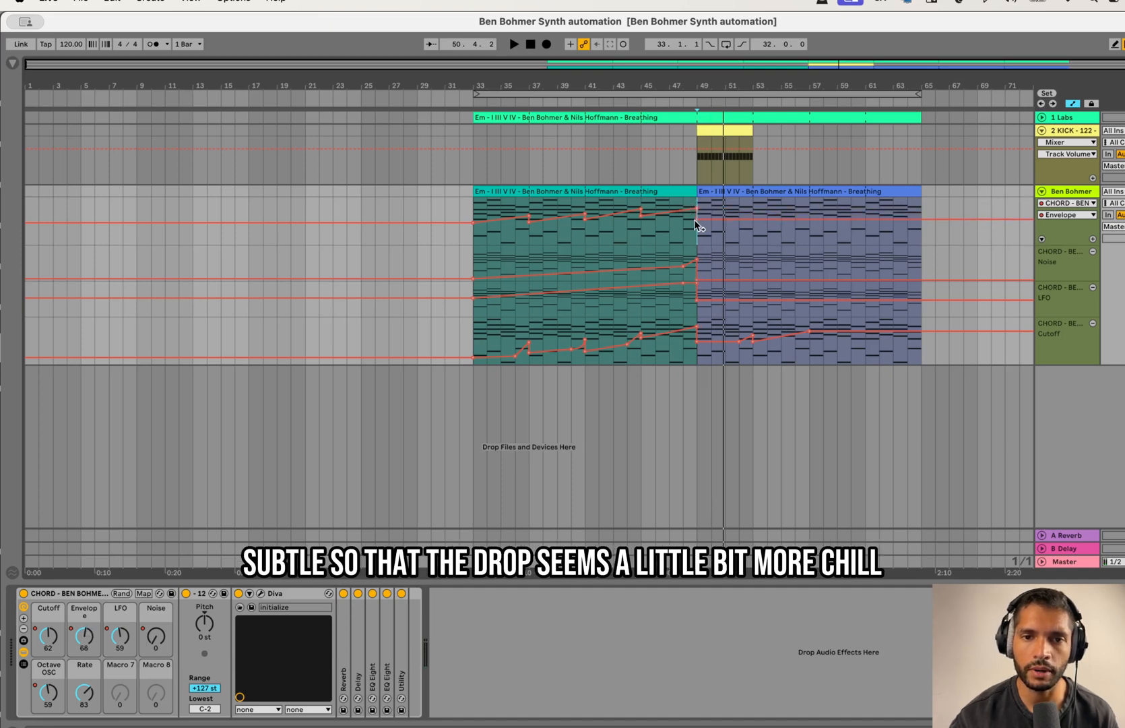
Step: Play the transition from bar 47 and raise the chord rack's Rate macro to 95
{"action": "left_click", "coordinate": [675, 173]}
{"action": "key", "text": "space"}
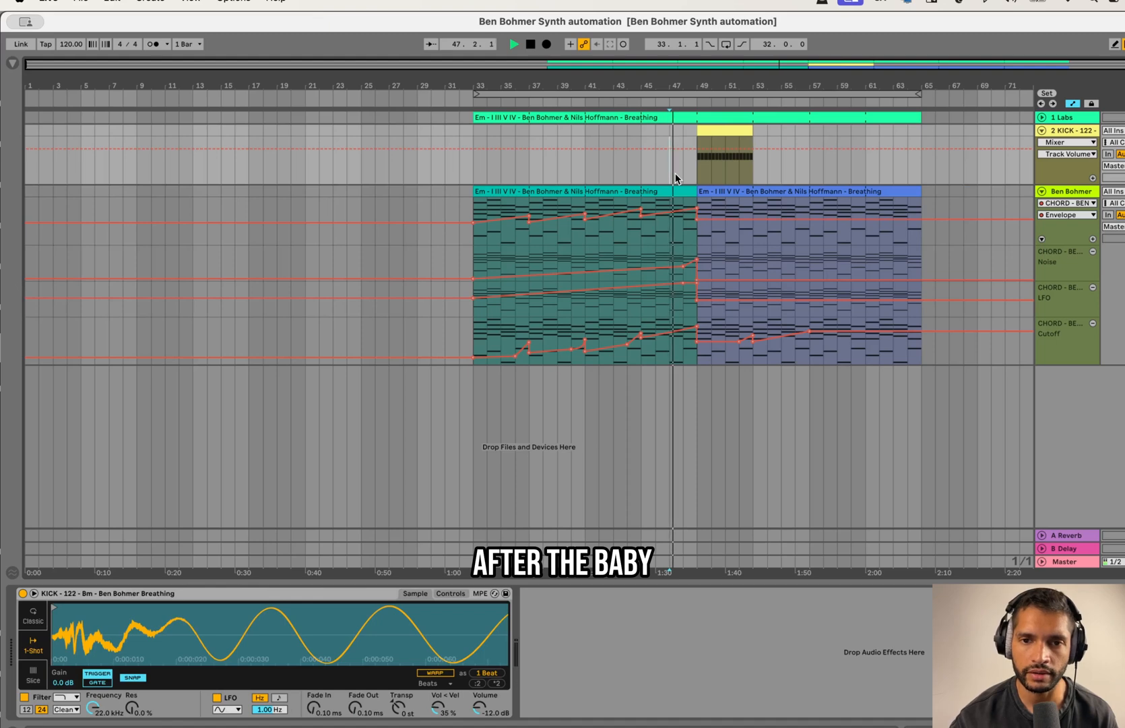
{"action": "left_click", "coordinate": [713, 194]}
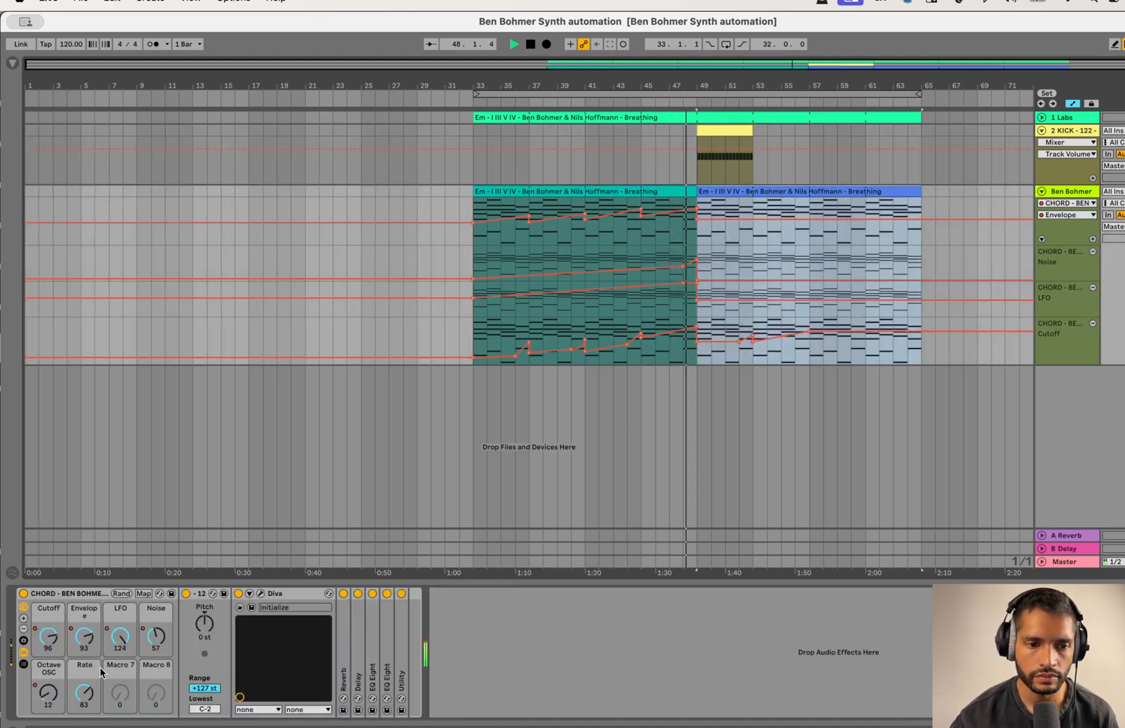
{"action": "left_click", "coordinate": [93, 703]}
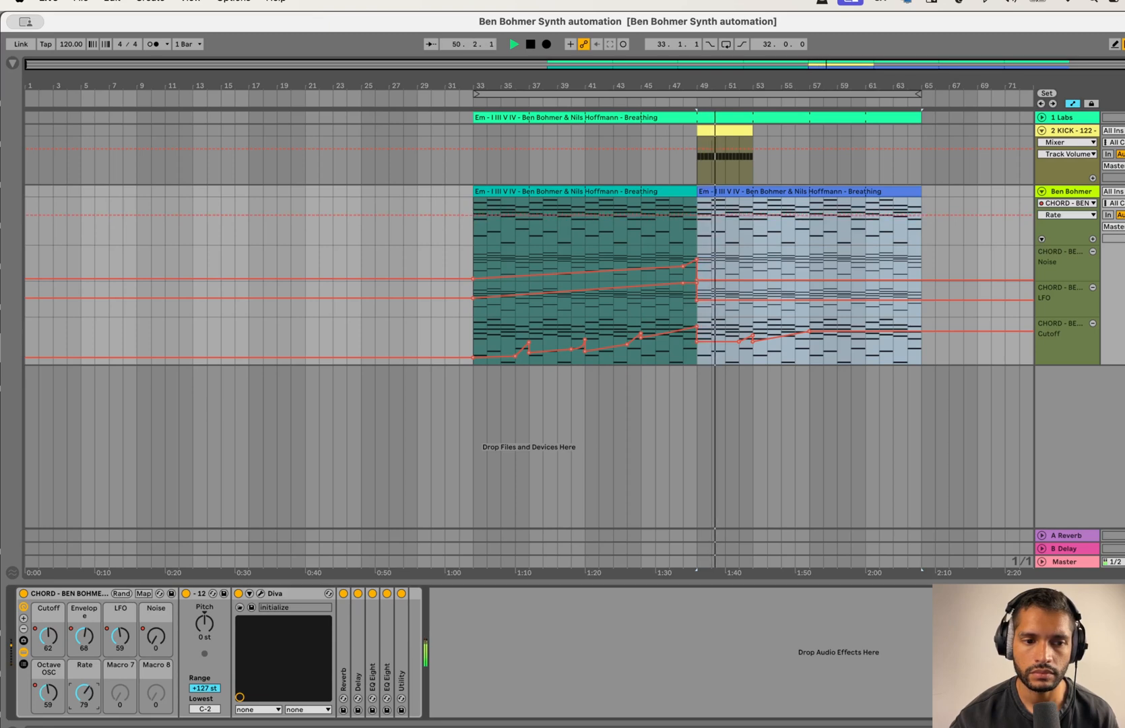
{"action": "left_click_drag", "start_coordinate": [87, 698], "coordinate": [88, 698]}
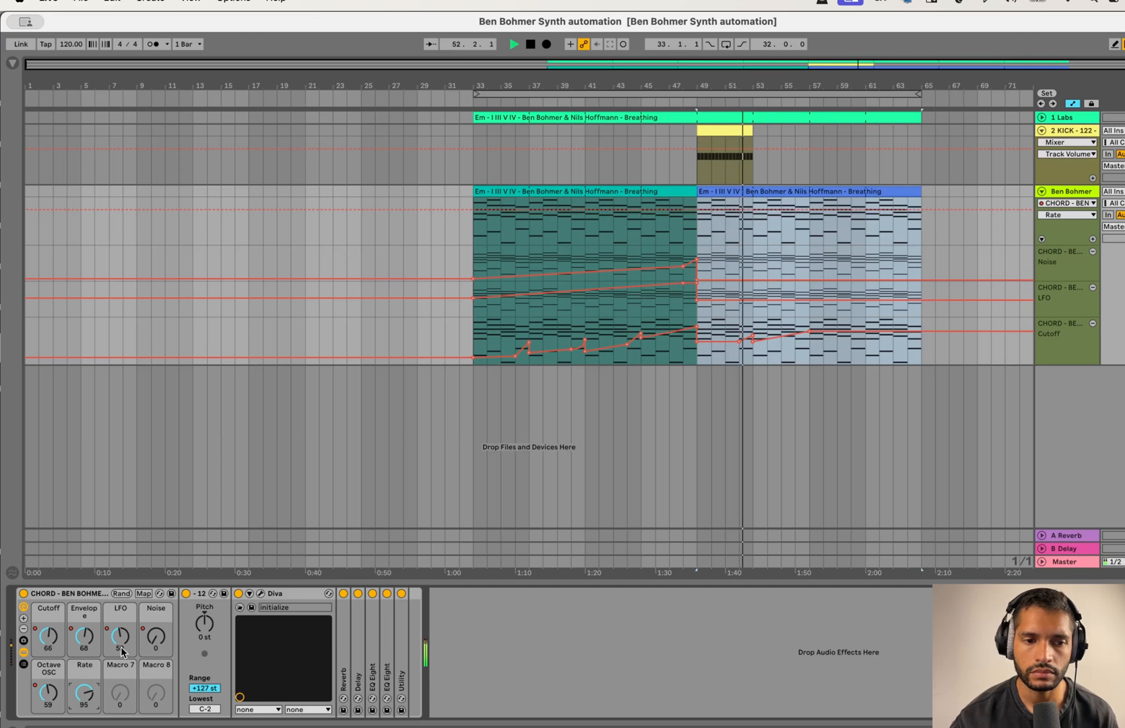
Step: Try the LFO macro at 60 during playback, check the Diva synth's interface and stop playback
{"action": "left_click_drag", "start_coordinate": [126, 642], "coordinate": [127, 640]}
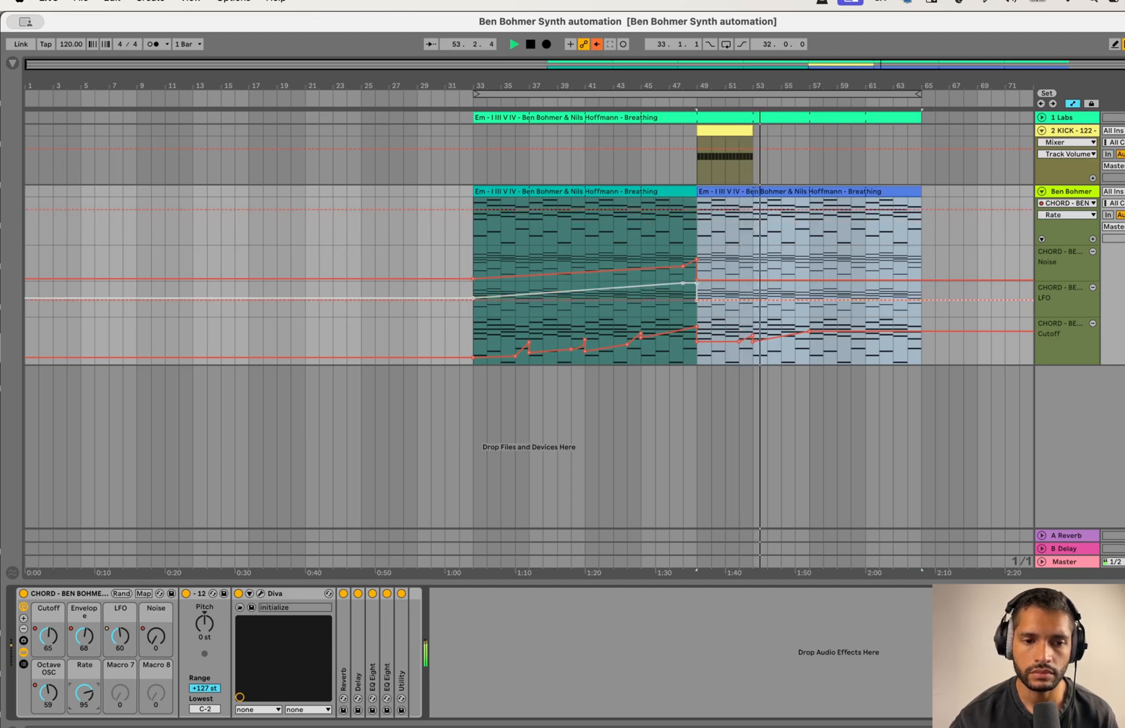
{"action": "left_click", "coordinate": [261, 593]}
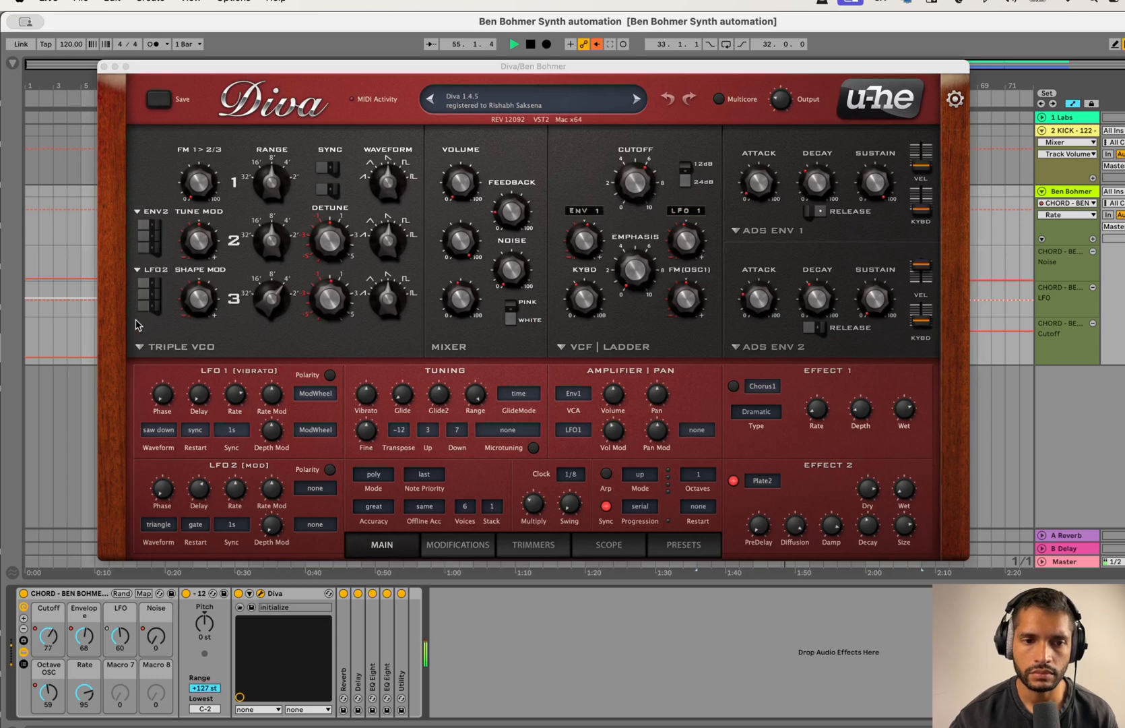
{"action": "left_click", "coordinate": [104, 66]}
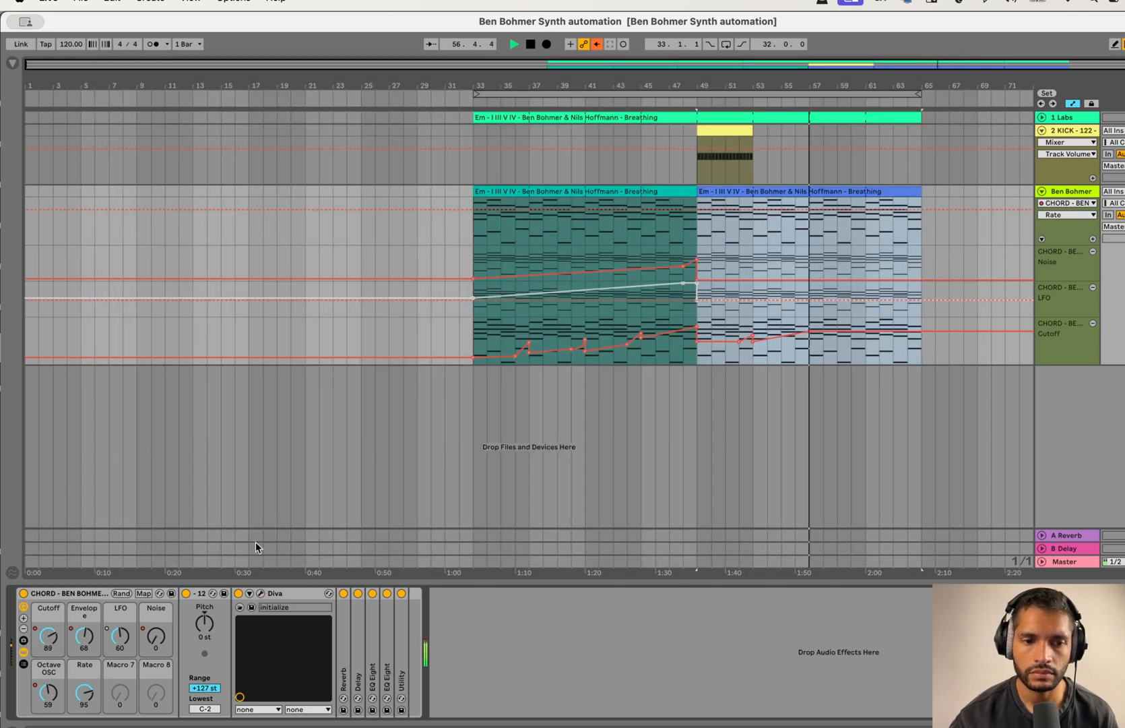
{"action": "left_click", "coordinate": [260, 594]}
{"action": "left_click", "coordinate": [260, 594]}
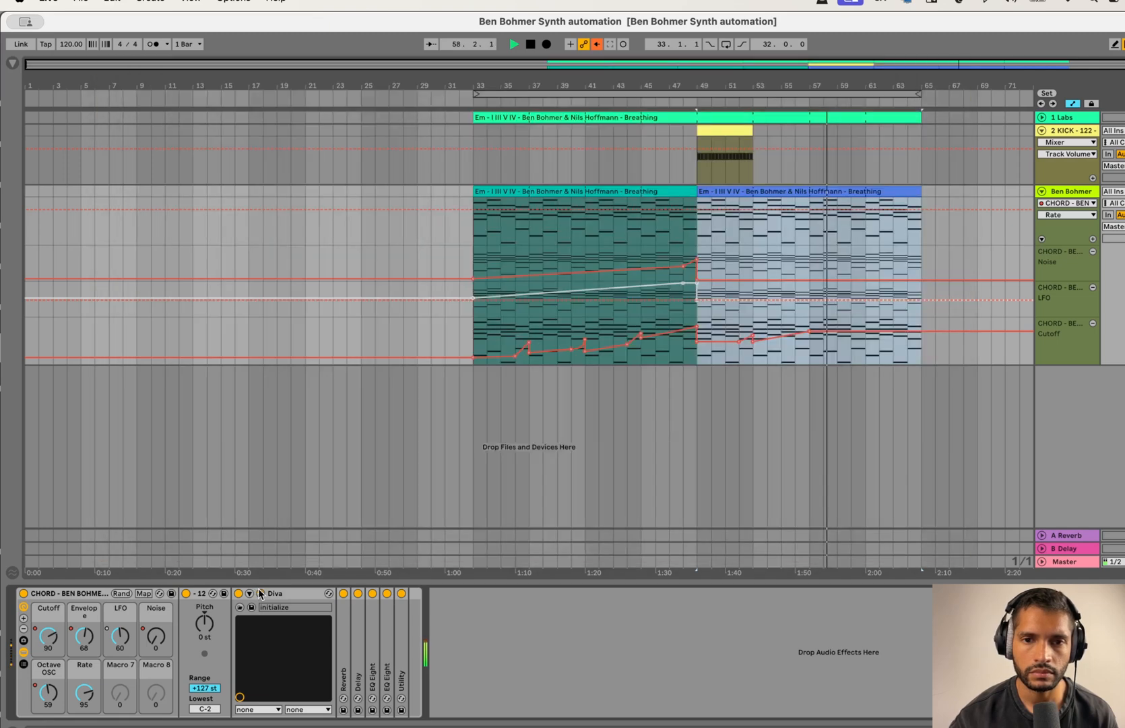
{"action": "key", "text": "space"}
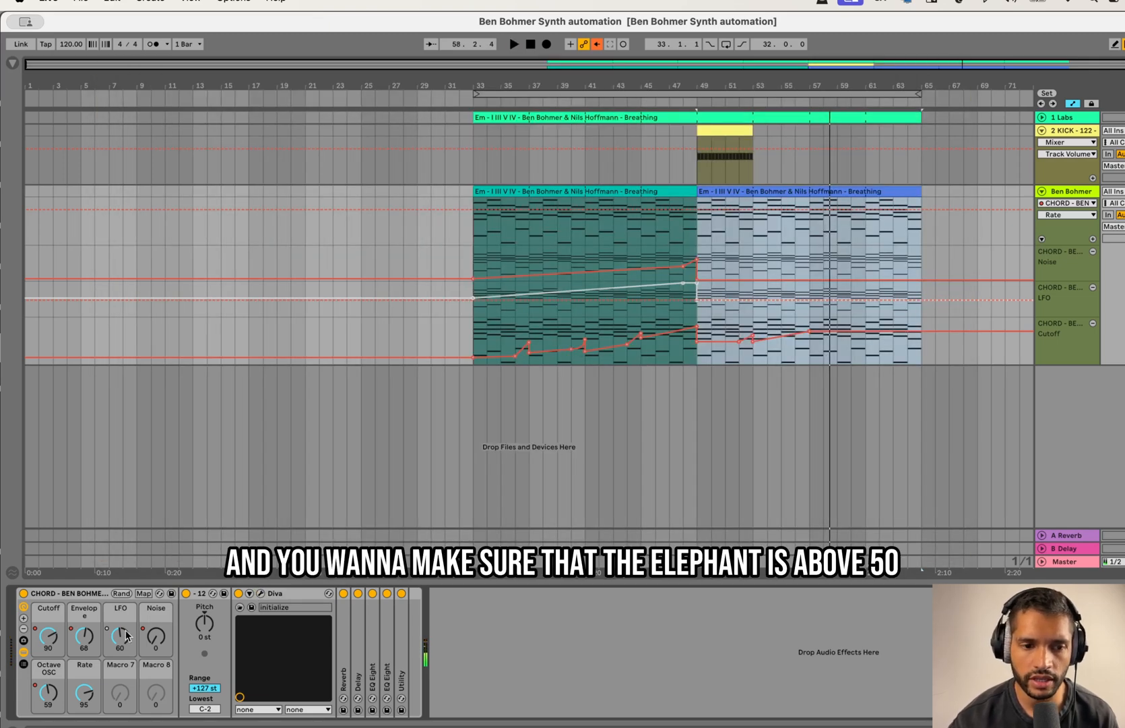
Step: Raise the LFO automation to 88 from bar 49, re-enable the overridden automation and play through the drop from bar 48
{"action": "left_click", "coordinate": [681, 307]}
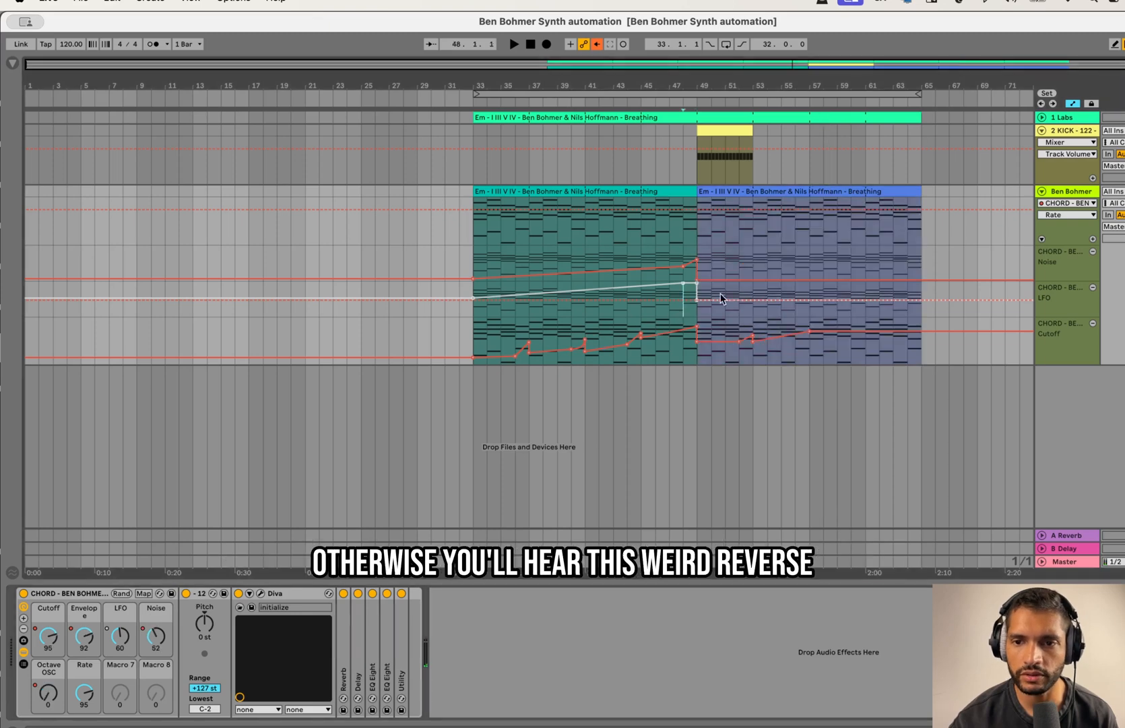
{"action": "left_click_drag", "start_coordinate": [698, 299], "coordinate": [697, 293]}
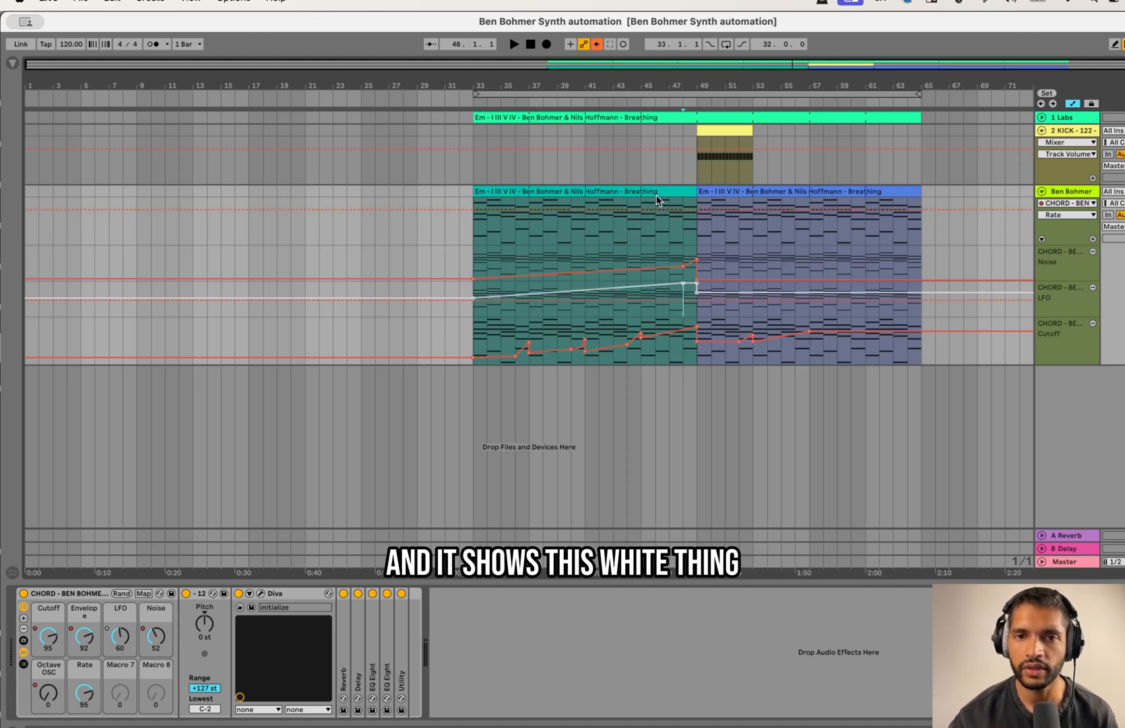
{"action": "left_click", "coordinate": [598, 45]}
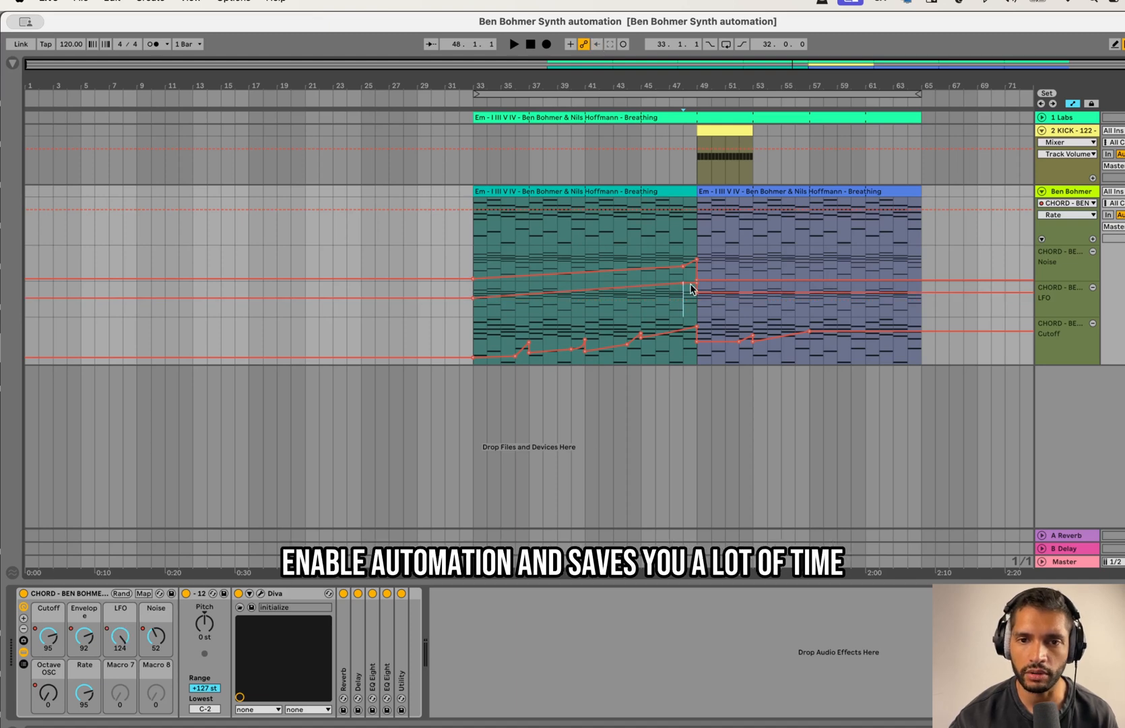
{"action": "key", "text": "space"}
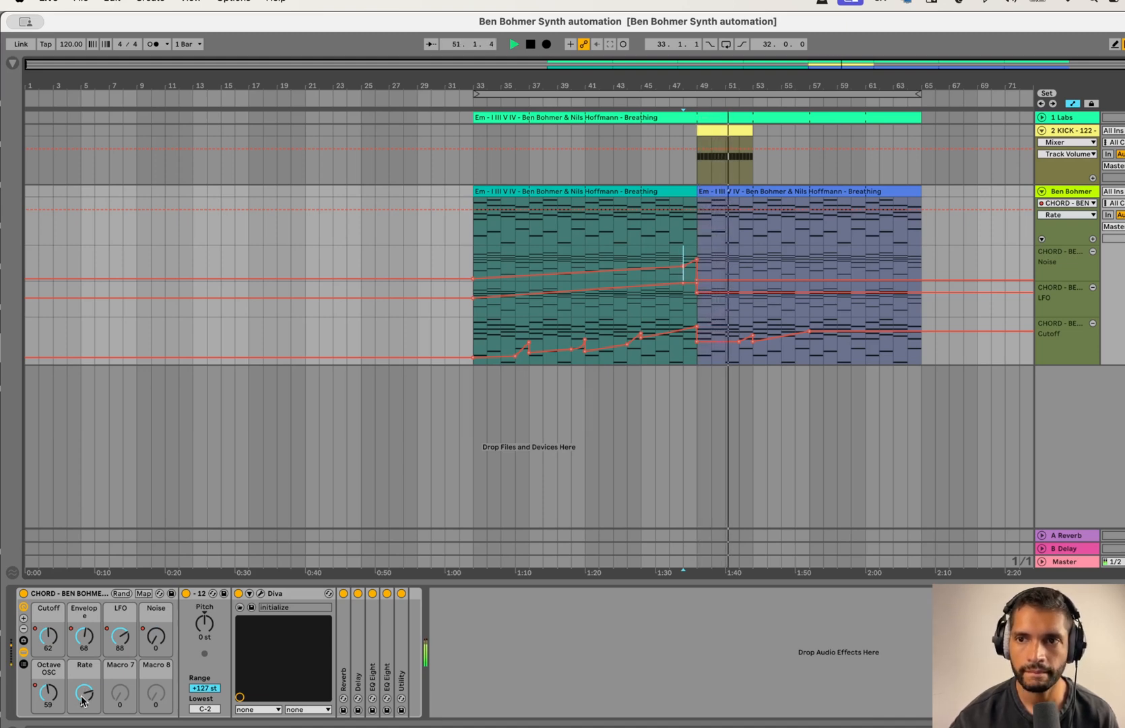
{"action": "key", "text": "space"}
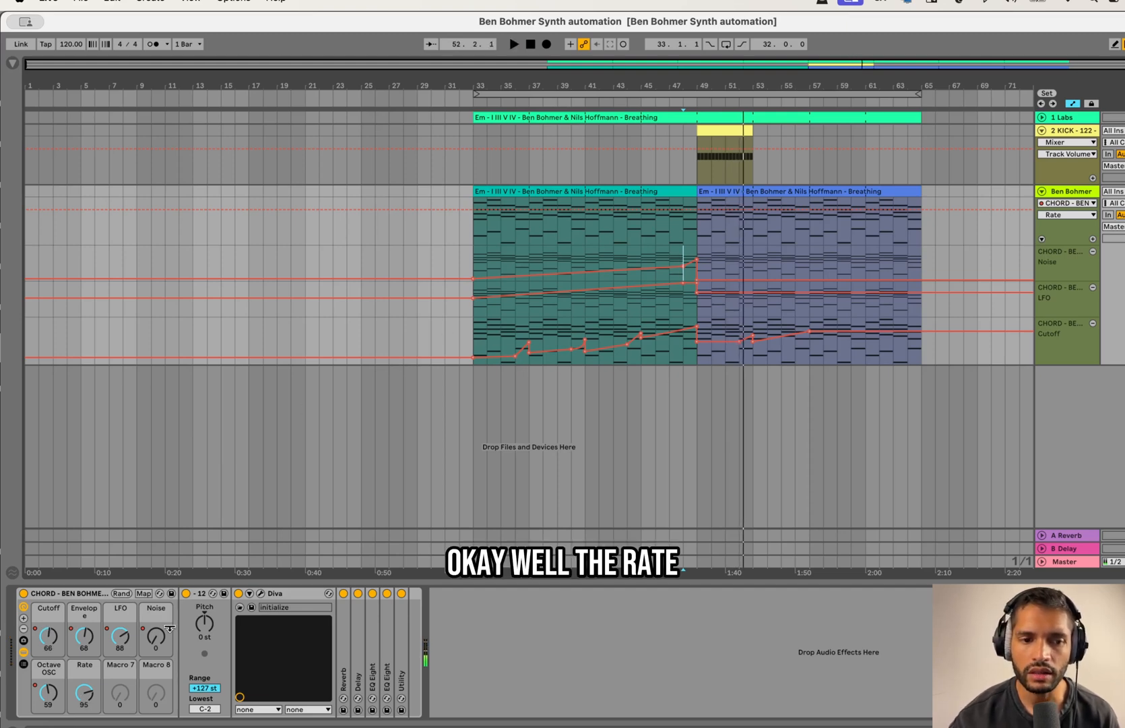
Step: Show the Rate macro's automation in a new lane and set it to 69 from bar 33
{"action": "right_click", "coordinate": [86, 691]}
{"action": "left_click", "coordinate": [168, 482]}
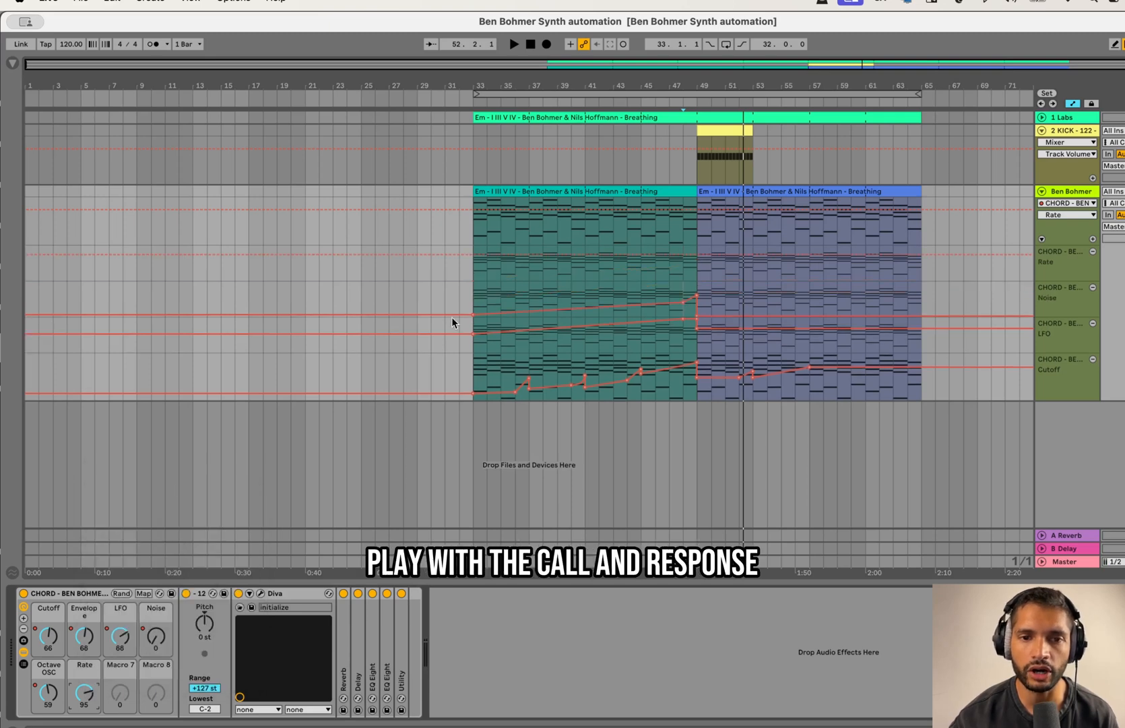
{"action": "left_click", "coordinate": [476, 271]}
{"action": "key", "text": "plus"}
{"action": "key", "text": "plus"}
{"action": "key", "text": "plus"}
{"action": "key", "text": "plus"}
{"action": "key", "text": "plus"}
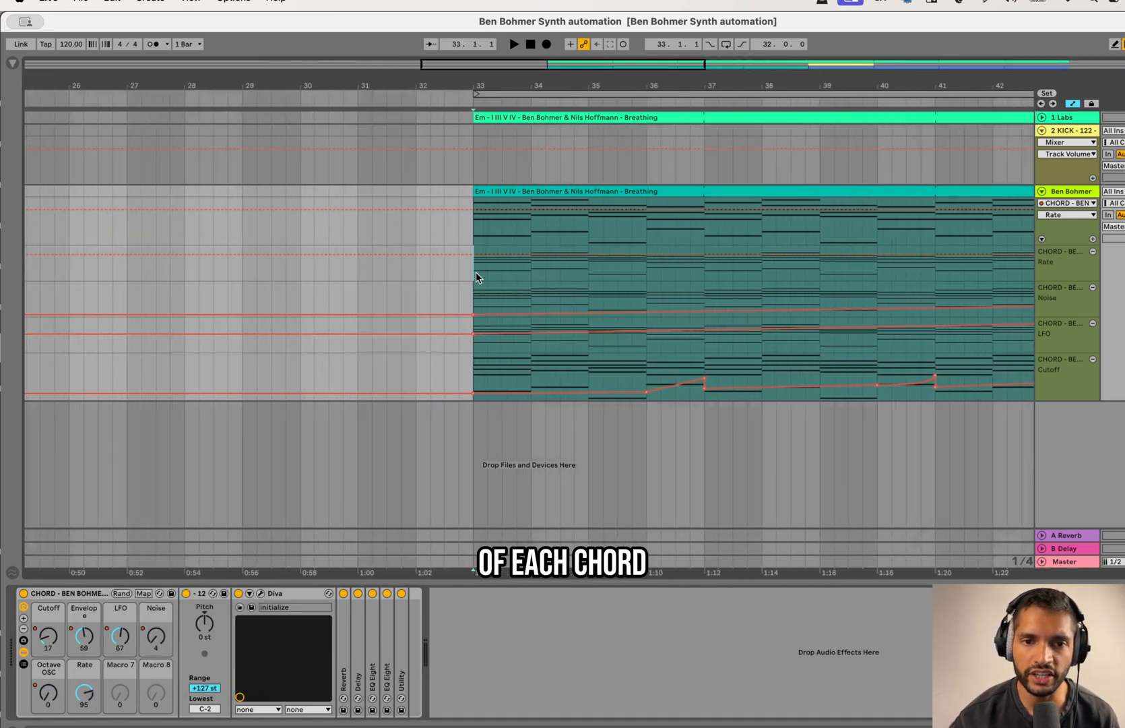
{"action": "key", "text": "minus"}
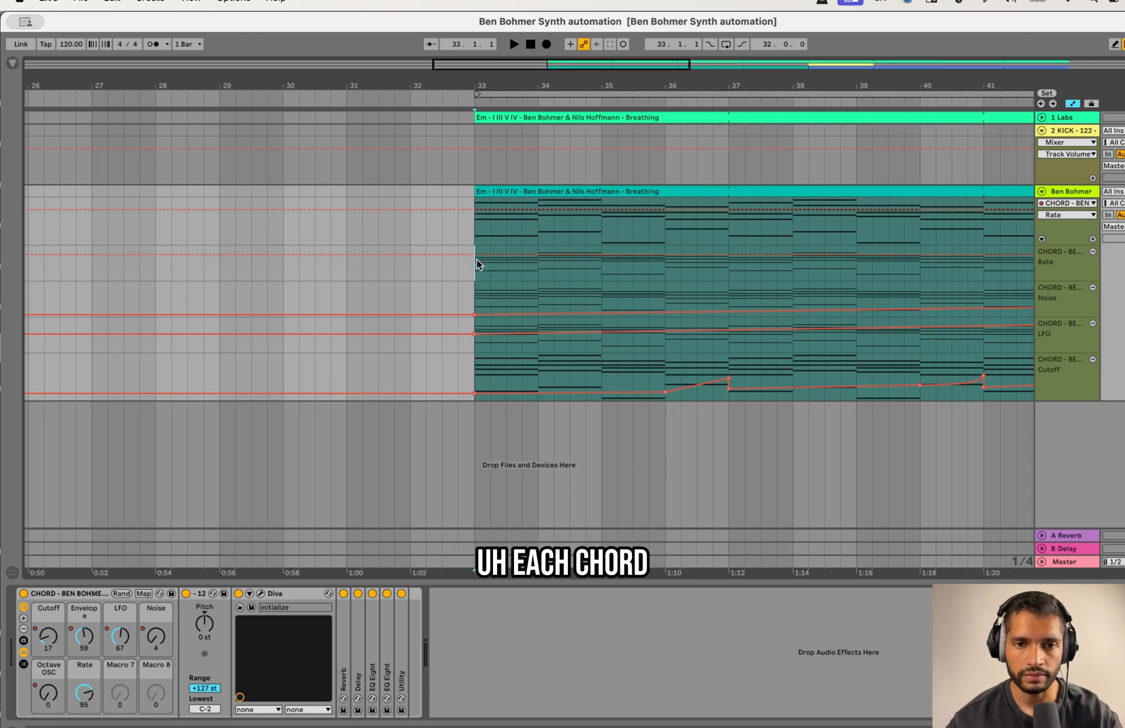
{"action": "left_click_drag", "start_coordinate": [476, 256], "coordinate": [479, 267]}
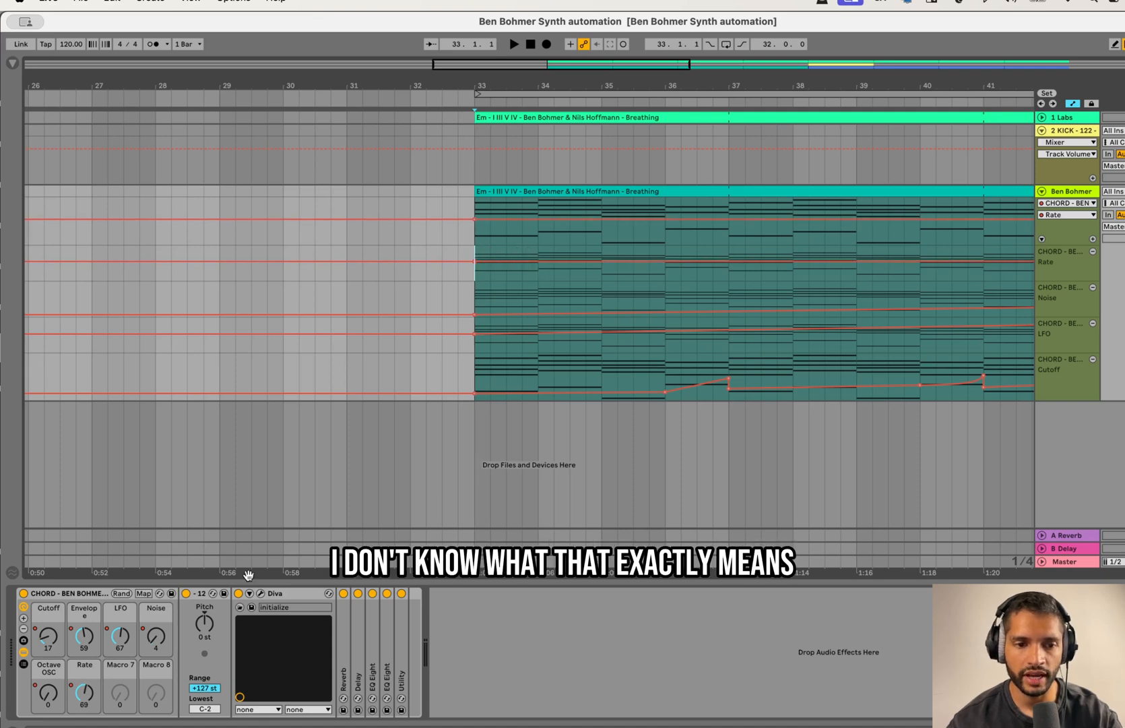
Step: Check the LFO1 rate controlled by the macro in the Diva synth's interface
{"action": "left_click", "coordinate": [260, 593]}
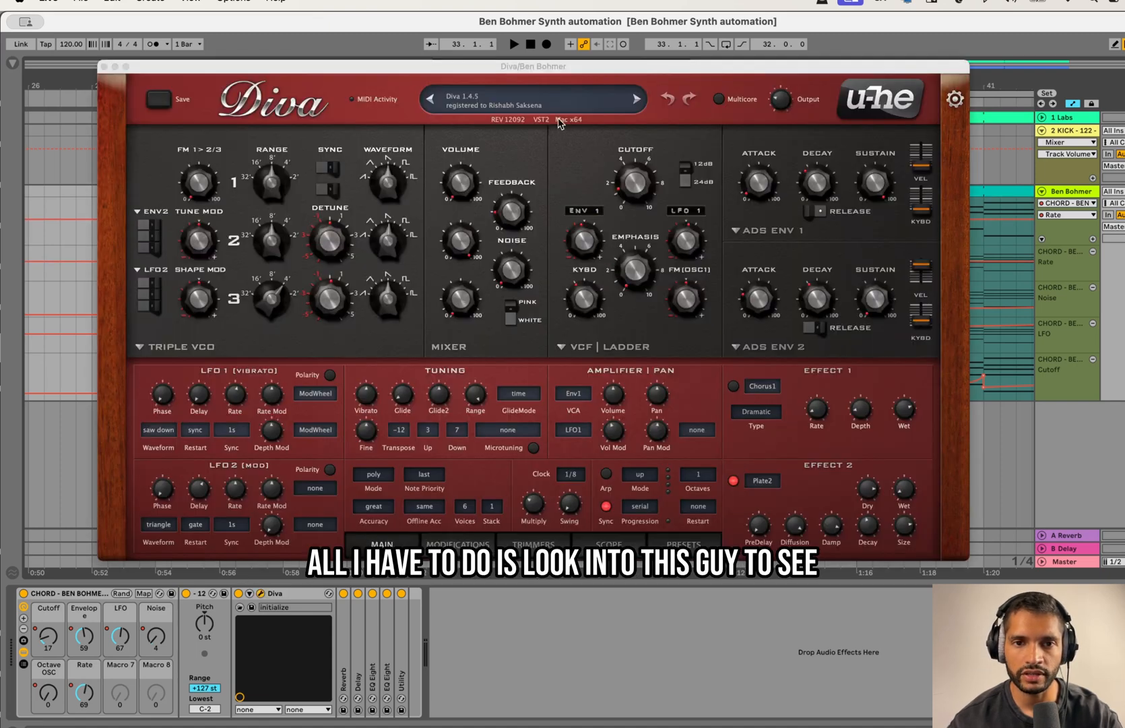
{"action": "left_click_drag", "start_coordinate": [563, 76], "coordinate": [723, 261]}
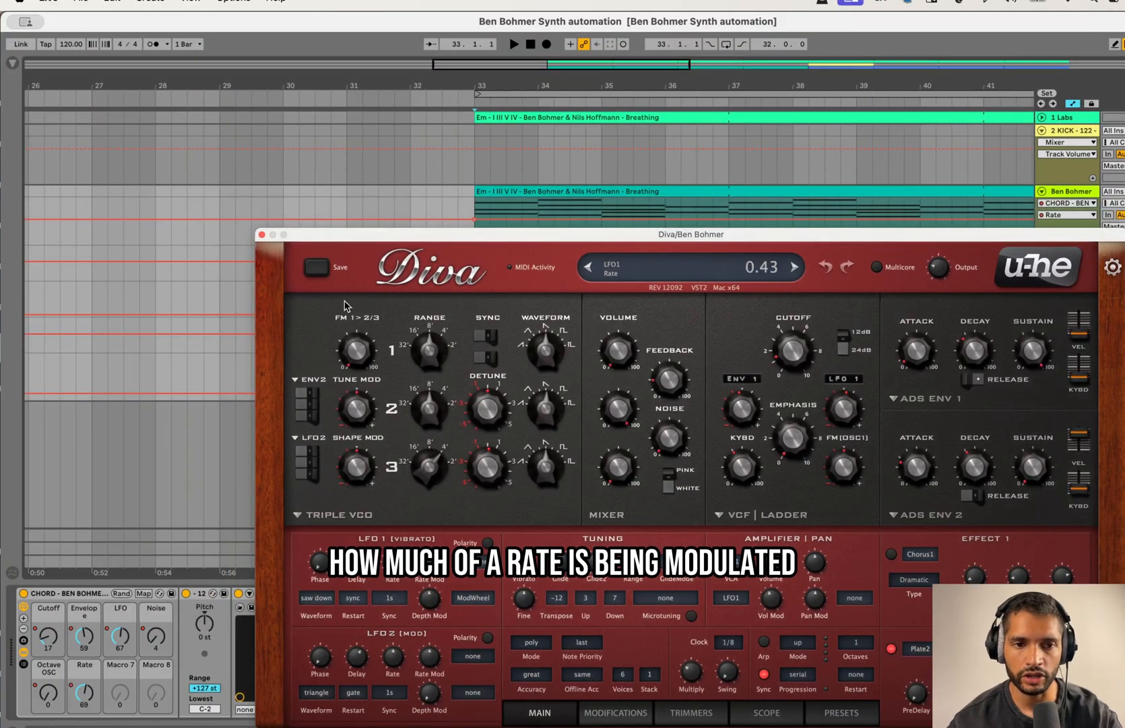
{"action": "left_click", "coordinate": [262, 234]}
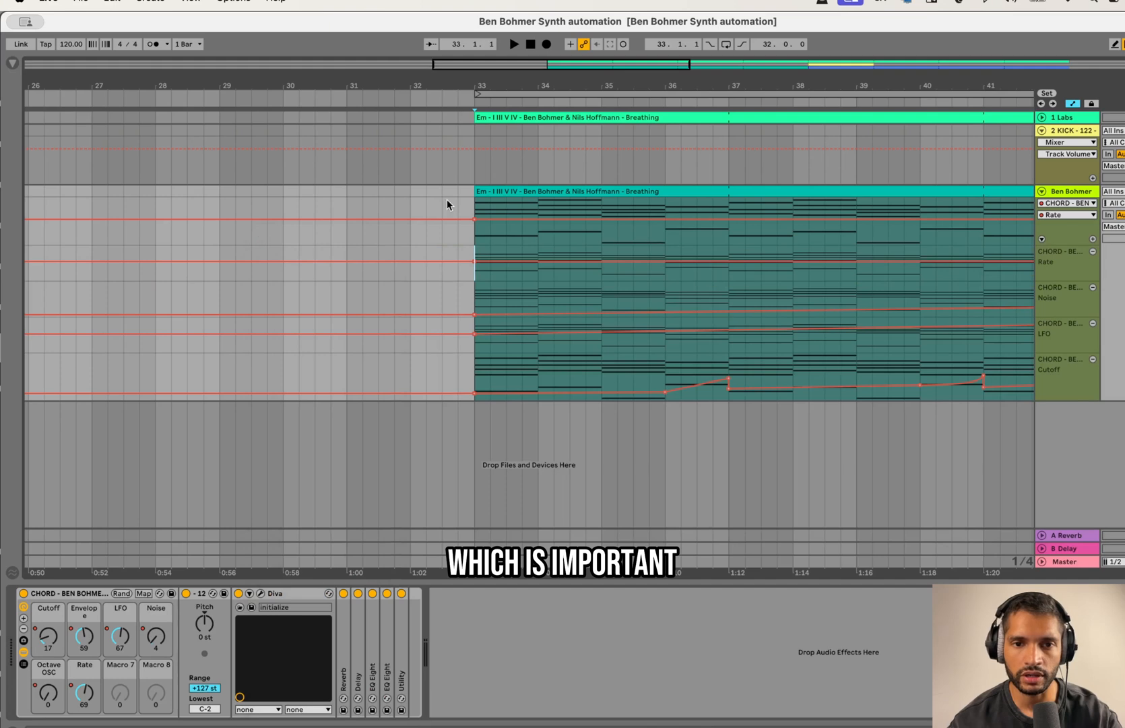
Step: Raise the Rate automation to 82 across bar 34 and return it to 69 at bar 35
{"action": "left_click", "coordinate": [538, 218]}
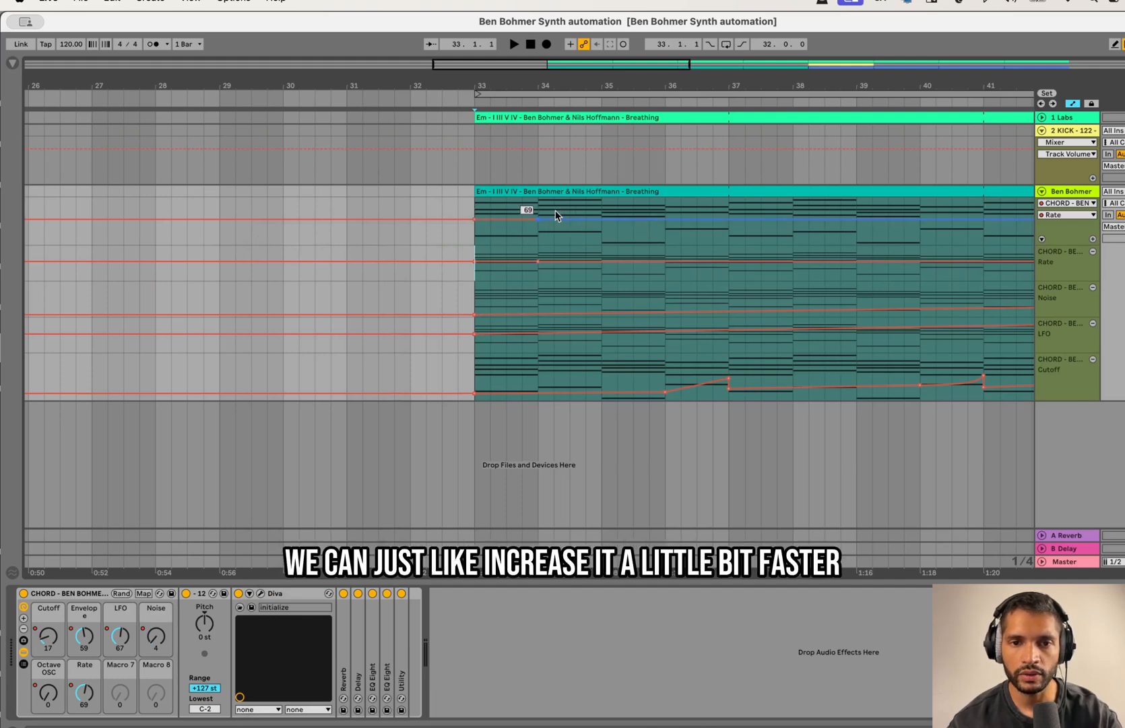
{"action": "left_click_drag", "start_coordinate": [547, 219], "coordinate": [537, 215]}
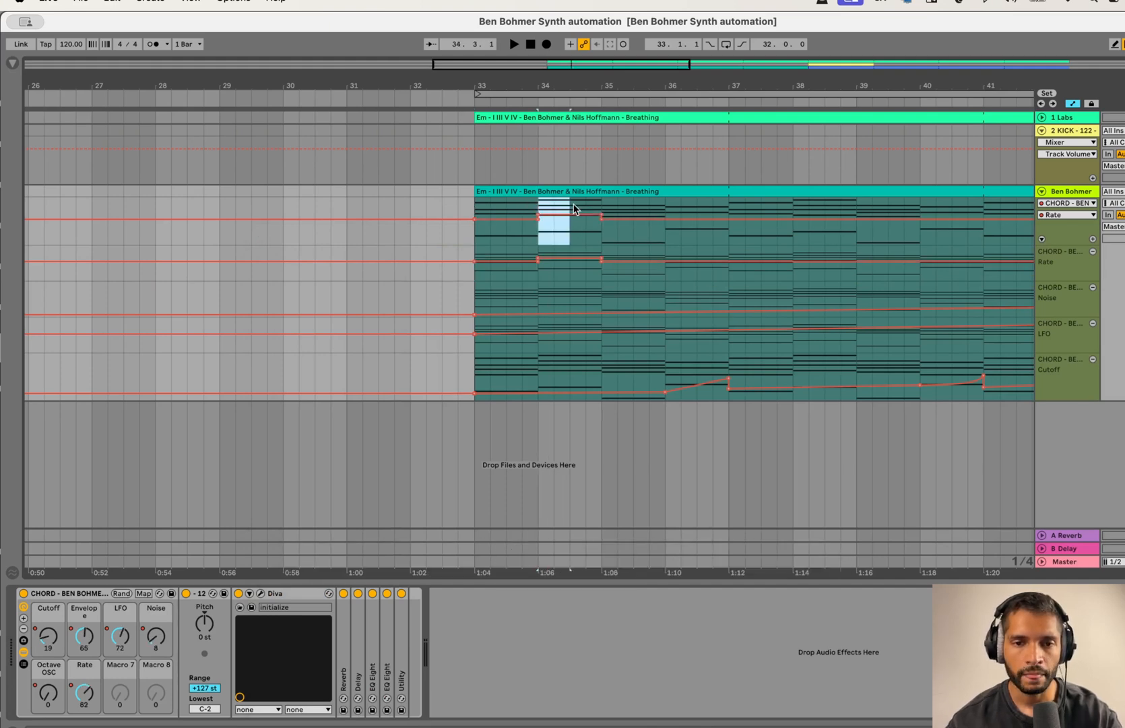
{"action": "left_click", "coordinate": [545, 214]}
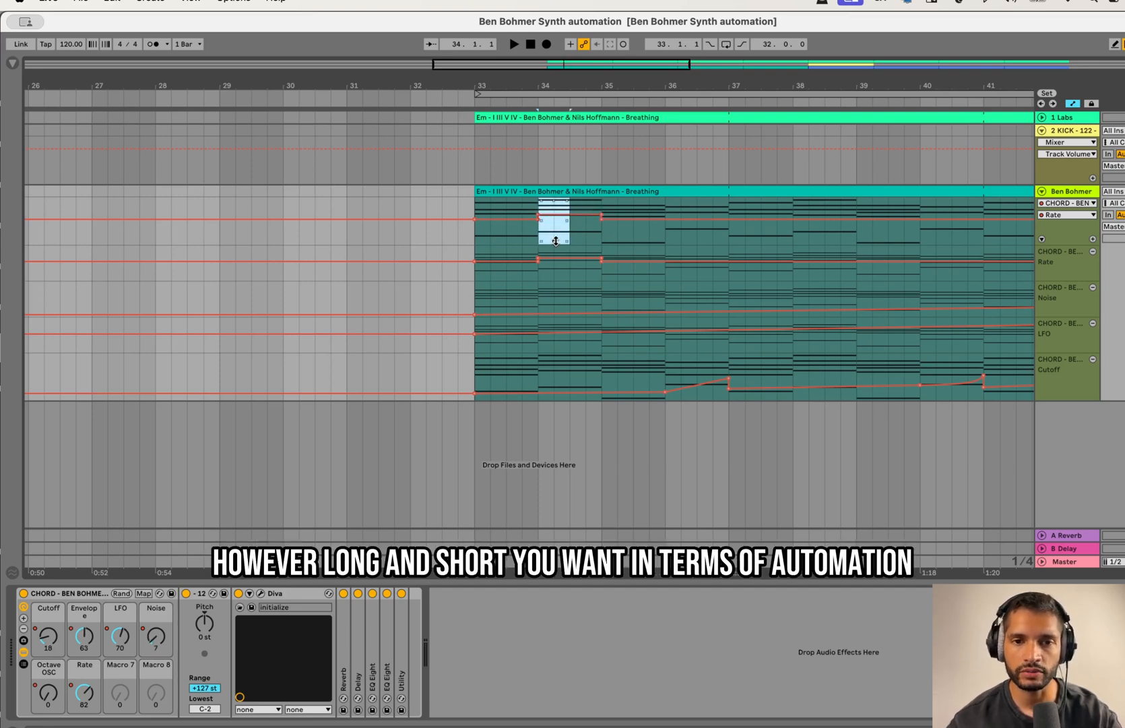
Step: Copy half a bar of the Rate automation at 82 into the second half of bar 33
{"action": "left_click", "coordinate": [470, 236]}
{"action": "left_click", "coordinate": [509, 240]}
{"action": "key", "text": "super+v"}
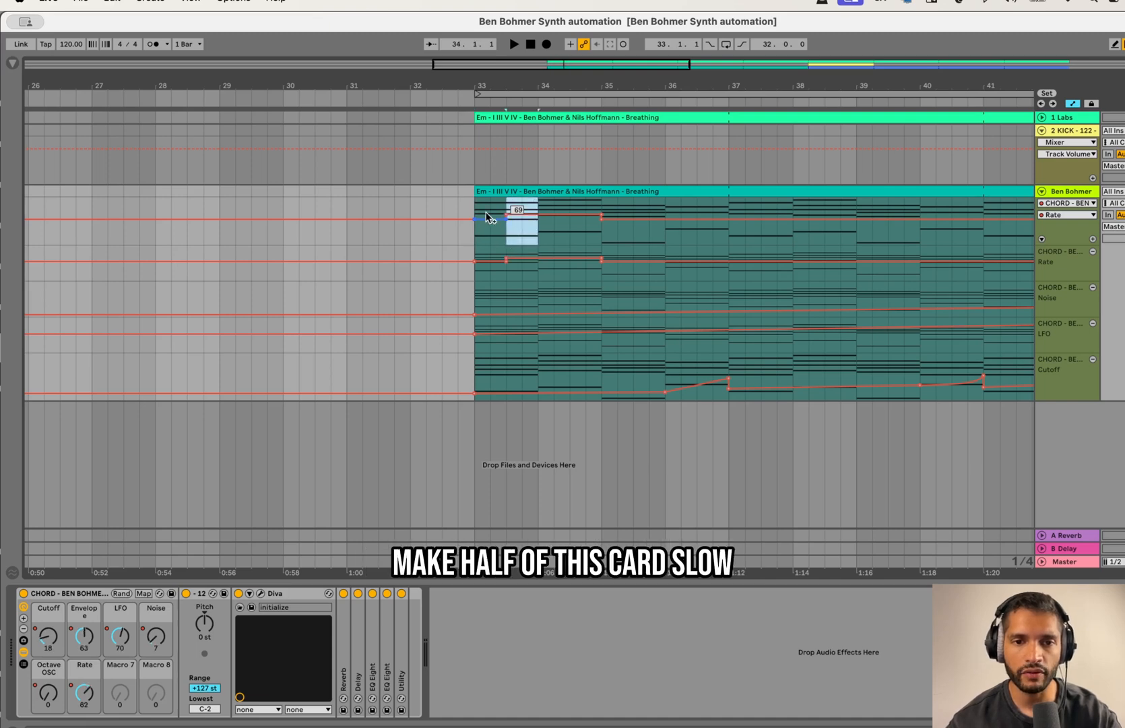
Step: Duplicate bar 33's slow-fast Rate automation pattern repeatedly across the breakdown up to bar 44
{"action": "left_click_drag", "start_coordinate": [492, 210], "coordinate": [540, 217]}
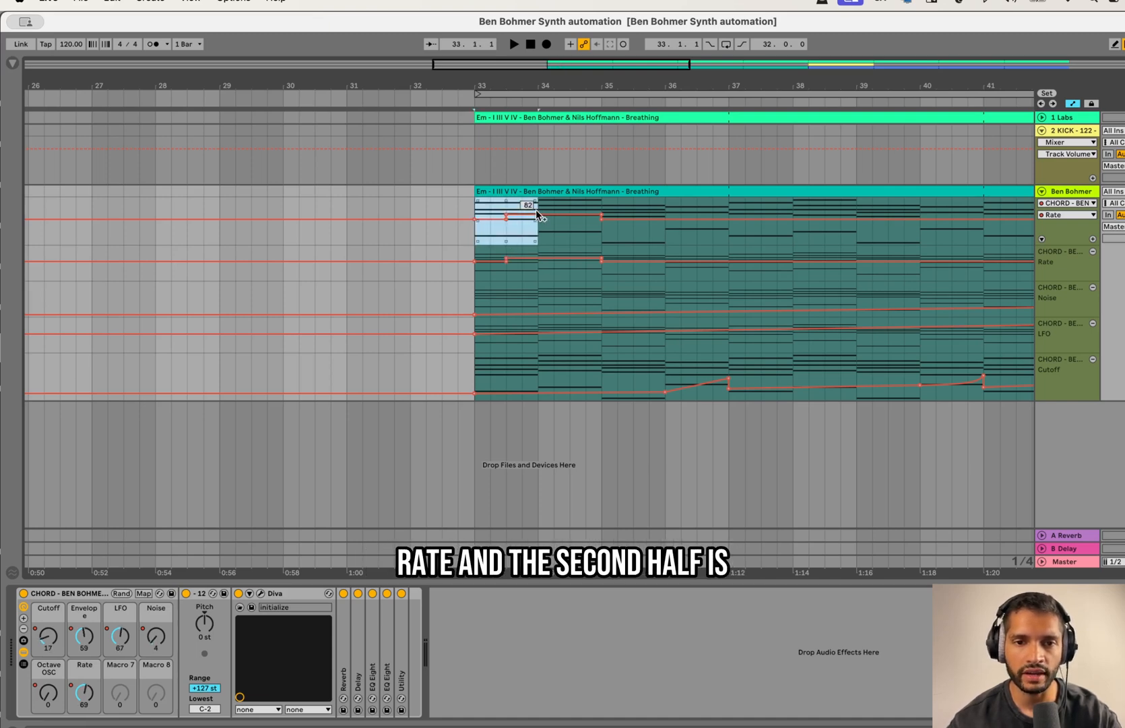
{"action": "key", "text": "super+d"}
{"action": "key", "text": "super+d"}
{"action": "key", "text": "super+d"}
{"action": "key", "text": "super+d"}
{"action": "key", "text": "super+d"}
{"action": "key", "text": "minus"}
{"action": "key", "text": "super+d"}
{"action": "key", "text": "super+d"}
{"action": "key", "text": "super+d"}
{"action": "key", "text": "super+d"}
{"action": "key", "text": "super+d"}
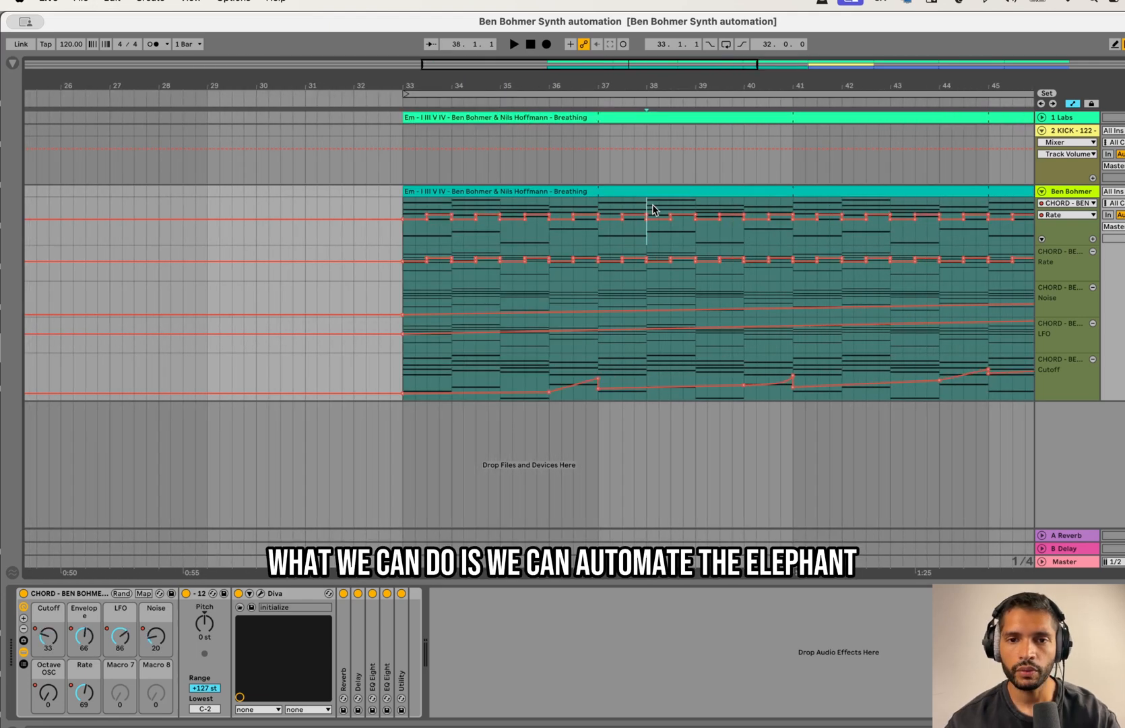
{"action": "scroll", "coordinate": [656, 207], "scroll_direction": "up", "scroll_amount": 5}
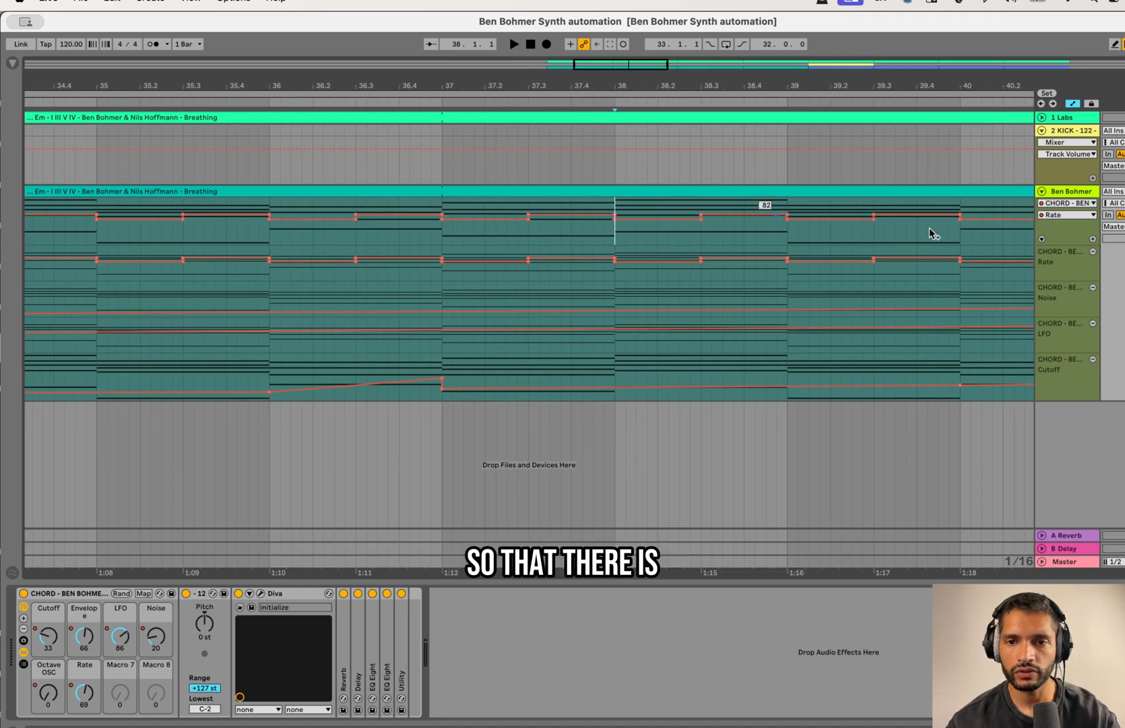
Step: Enlarge the Ben Bohmer track's main automation lane to inspect the Rate pattern against the bar 37 chord
{"action": "left_click_drag", "start_coordinate": [1055, 246], "coordinate": [1055, 382]}
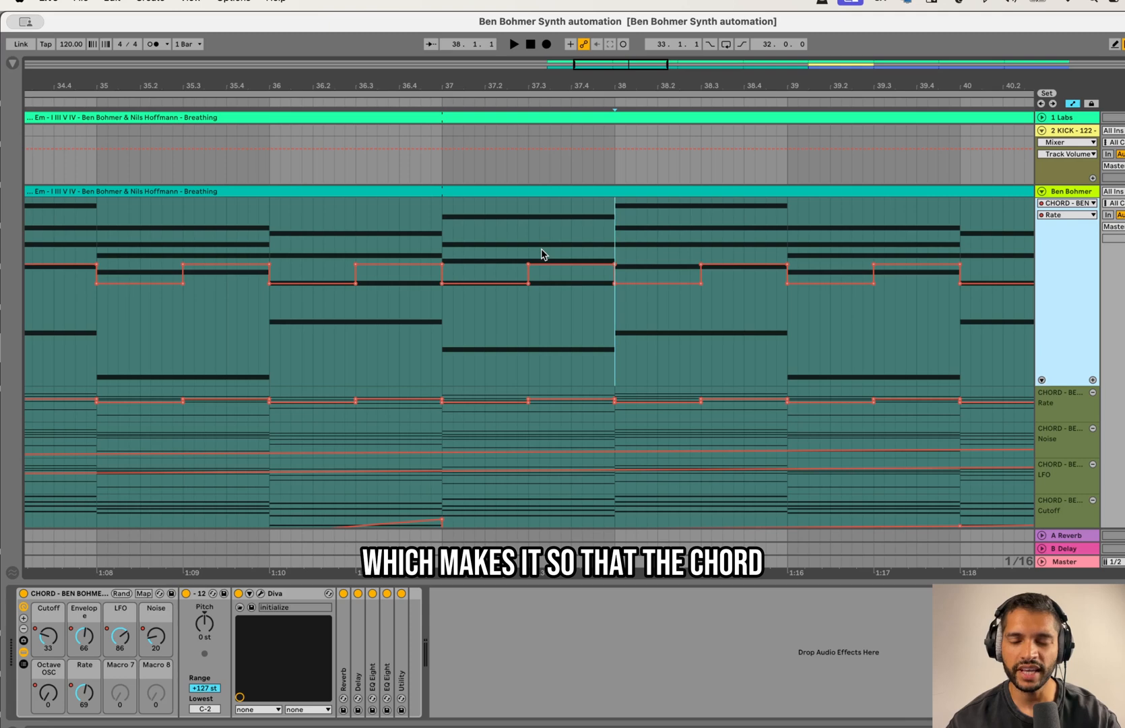
{"action": "left_click_drag", "start_coordinate": [452, 214], "coordinate": [615, 280]}
{"action": "left_click", "coordinate": [615, 229]}
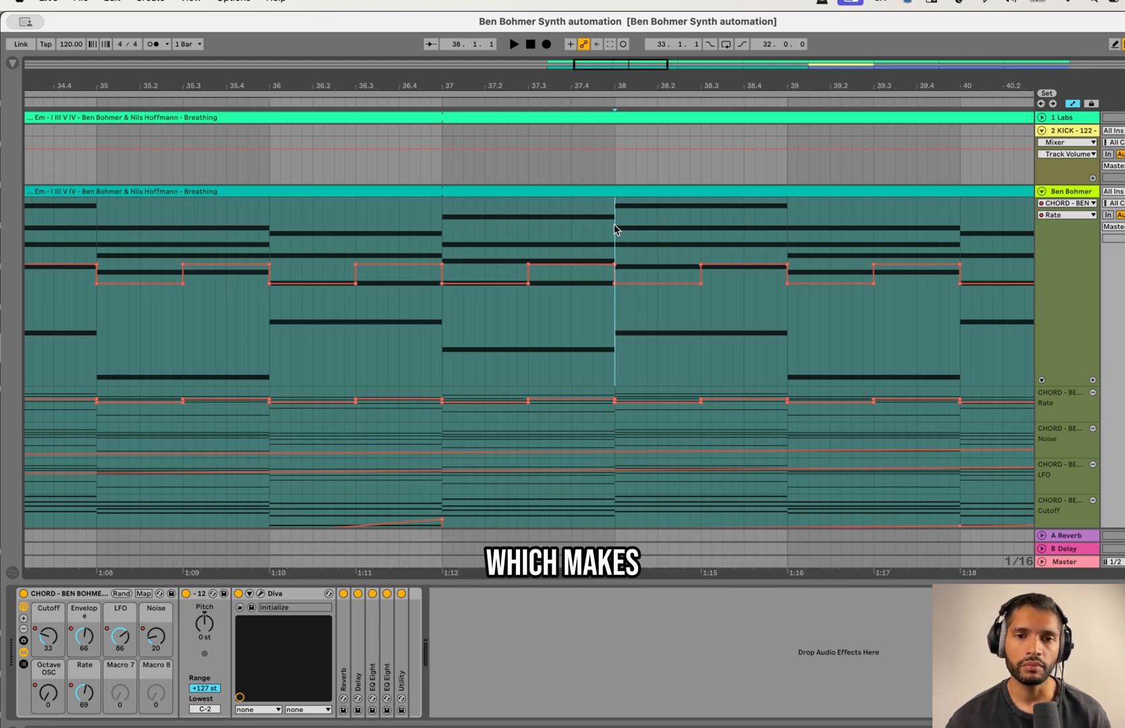
Step: Play the breakdown from bar 37 to hear the alternating Rate automation pattern
{"action": "key", "text": "minus"}
{"action": "key", "text": "minus"}
{"action": "key", "text": "minus"}
{"action": "left_click", "coordinate": [581, 229]}
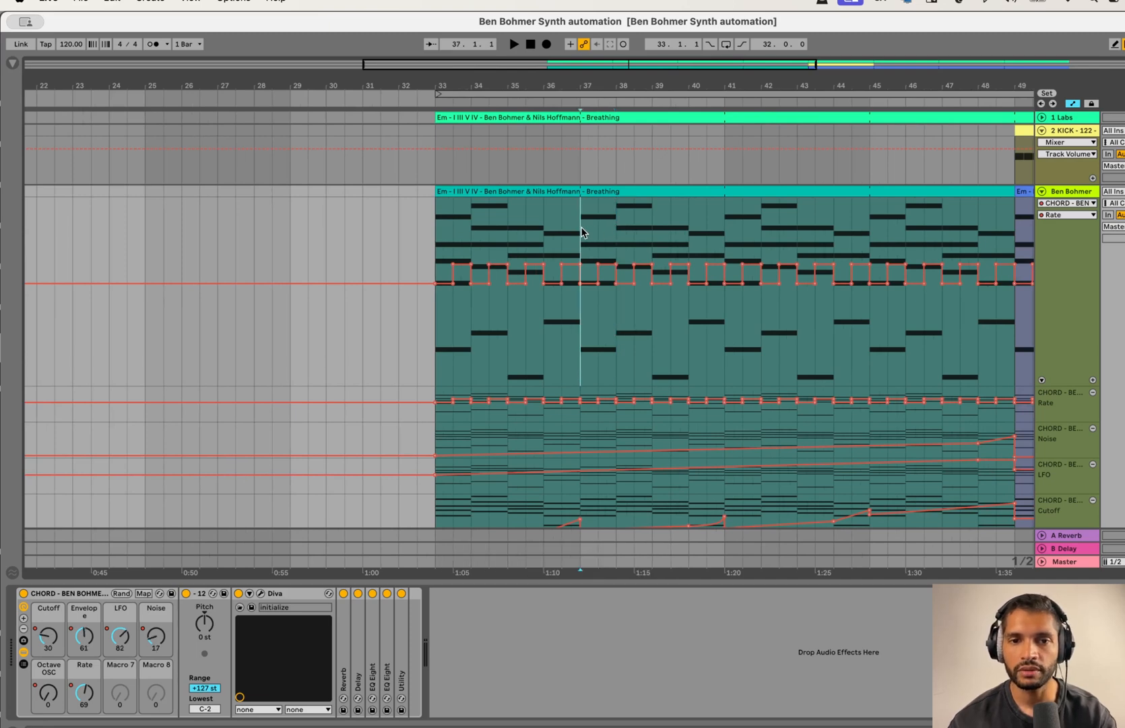
{"action": "left_click_drag", "start_coordinate": [588, 226], "coordinate": [618, 229]}
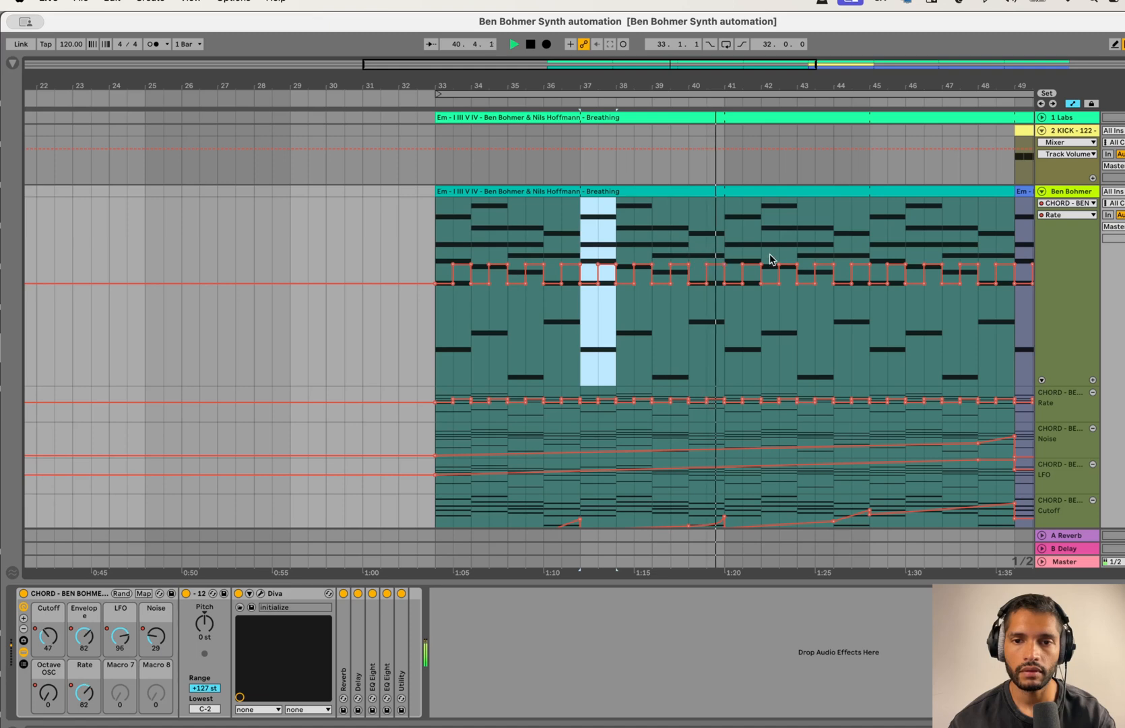
Step: Raise the second-half Rate automation peaks in bars 42, 43, 46 and 48, setting bar 46 to 89
{"action": "left_click_drag", "start_coordinate": [787, 263], "coordinate": [825, 253]}
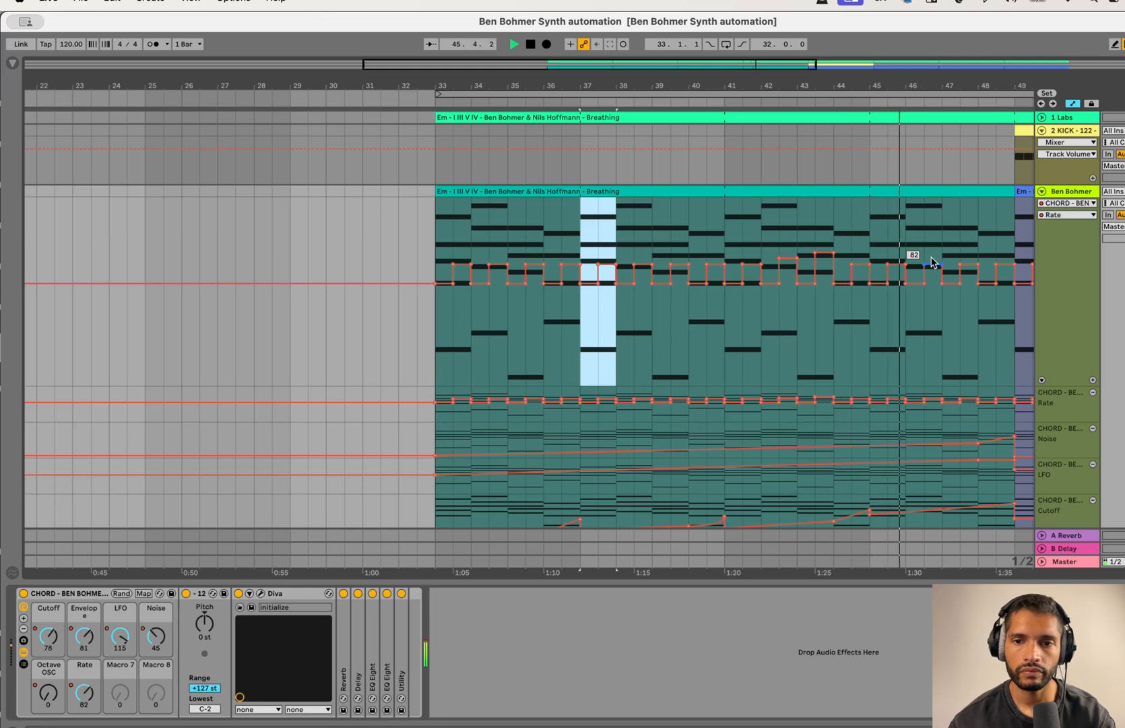
{"action": "left_click_drag", "start_coordinate": [933, 264], "coordinate": [933, 253]}
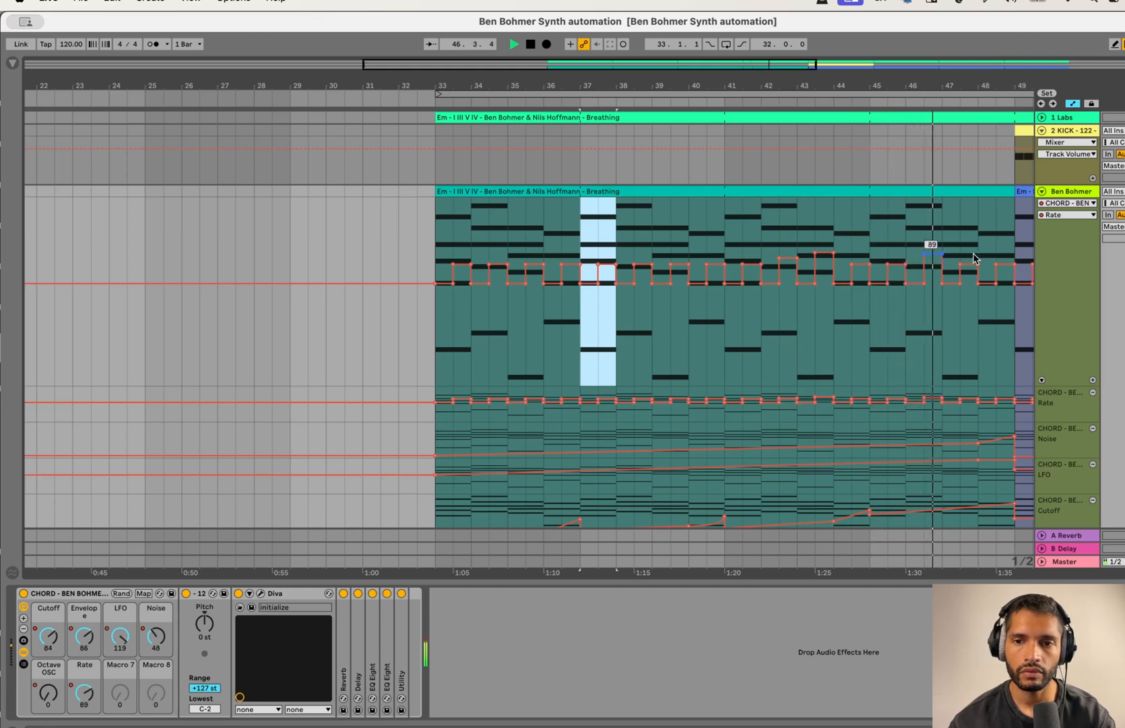
{"action": "left_click_drag", "start_coordinate": [999, 263], "coordinate": [999, 240]}
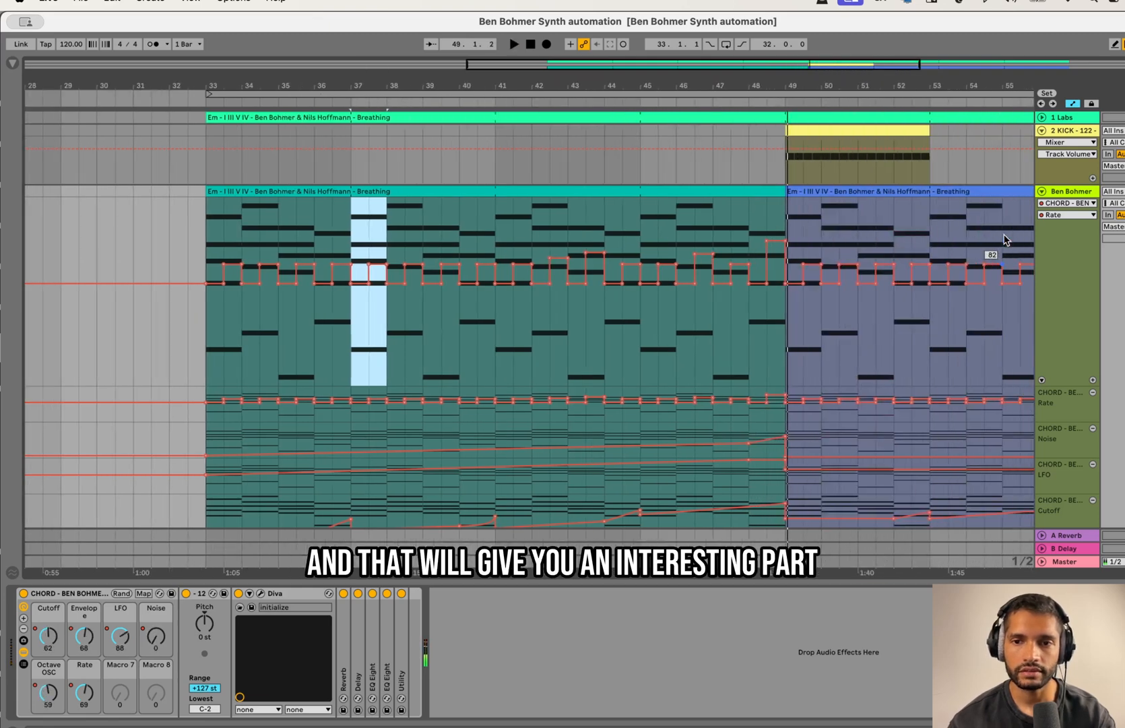
Step: Play the drop from bar 49 and raise the Rate automation peak in the second half of bar 51
{"action": "left_click", "coordinate": [787, 219]}
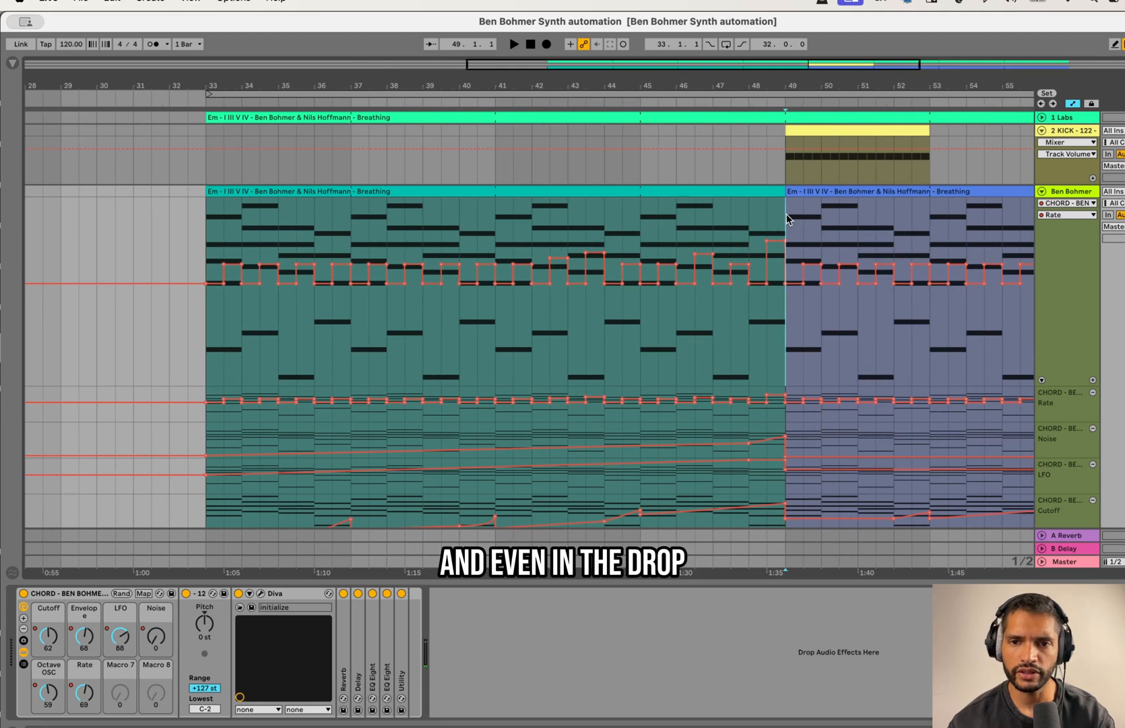
{"action": "scroll", "coordinate": [787, 219], "scroll_direction": "right", "scroll_amount": 2}
{"action": "scroll", "coordinate": [787, 219], "scroll_direction": "down", "scroll_amount": 1}
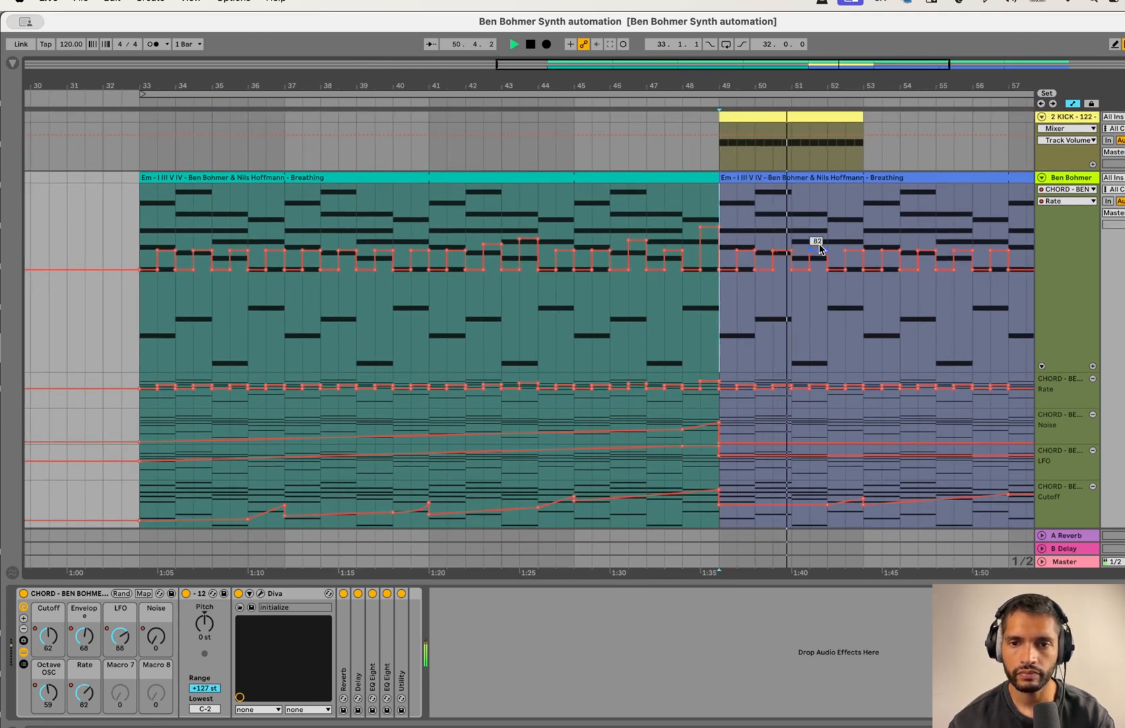
{"action": "left_click_drag", "start_coordinate": [819, 250], "coordinate": [820, 241]}
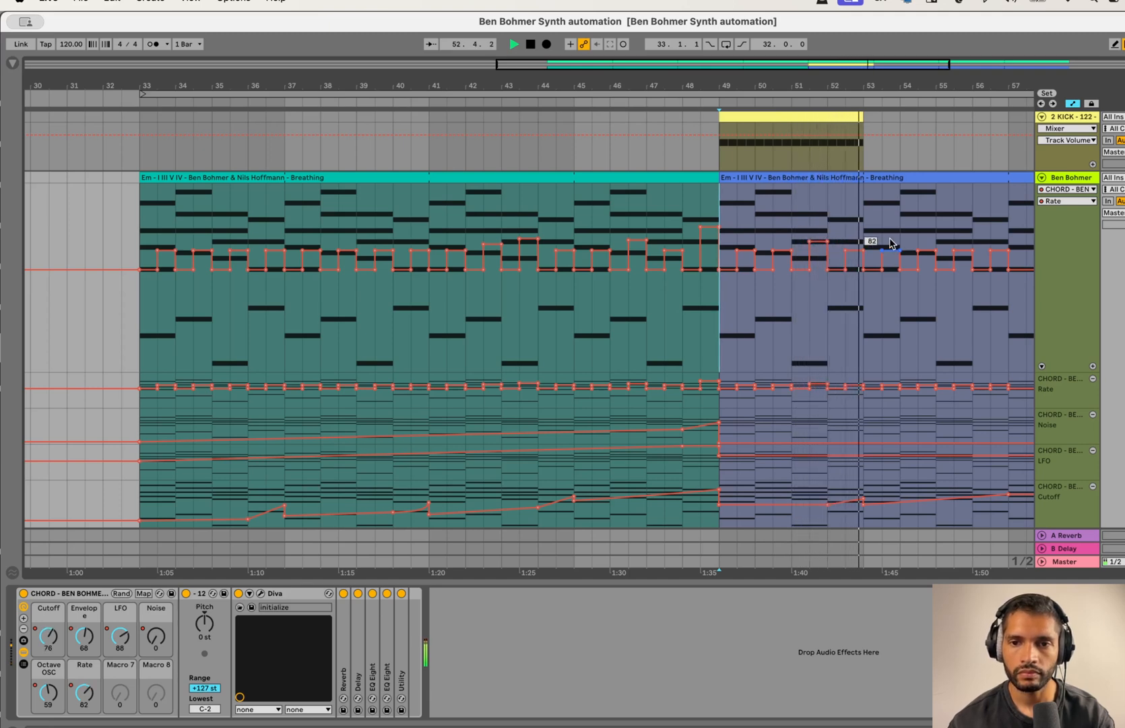
{"action": "scroll", "coordinate": [876, 244], "scroll_direction": "right", "scroll_amount": 2}
{"action": "scroll", "coordinate": [876, 244], "scroll_direction": "down", "scroll_amount": 1}
{"action": "scroll", "coordinate": [891, 242], "scroll_direction": "right", "scroll_amount": 1}
{"action": "scroll", "coordinate": [891, 243], "scroll_direction": "up", "scroll_amount": 2}
{"action": "key", "text": "space"}
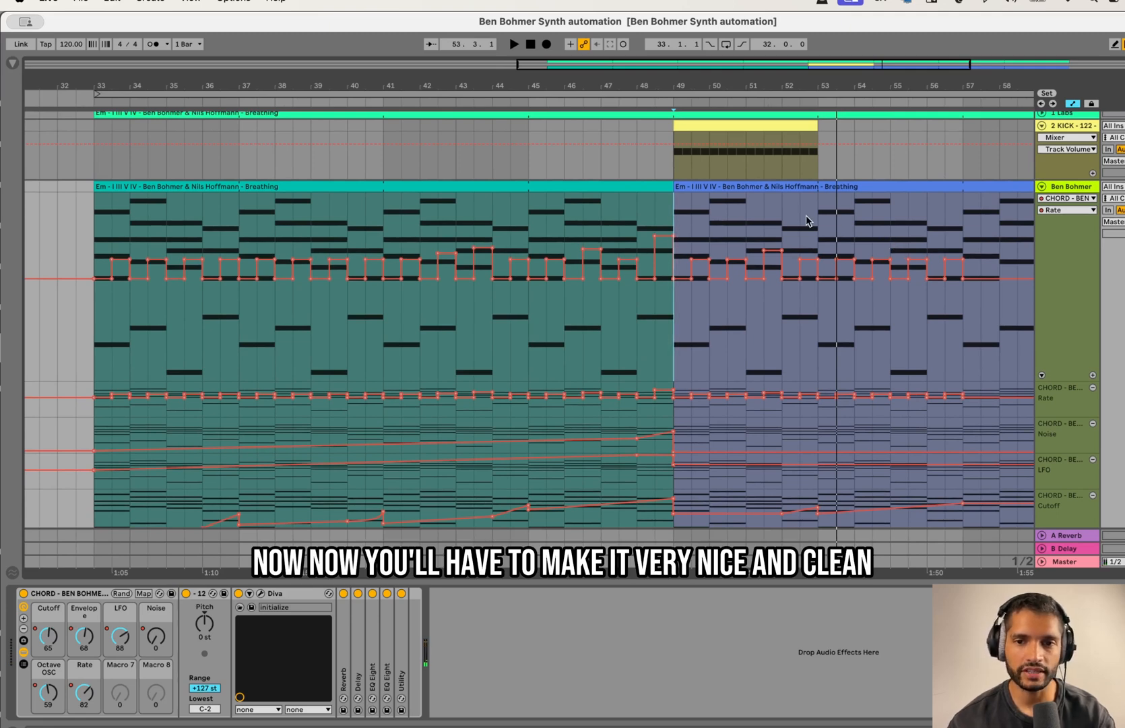
Step: Play the automated breakdown from bar 33 into the drop, and select the chord synth's macro rack
{"action": "scroll", "coordinate": [771, 320], "scroll_direction": "down", "scroll_amount": 2}
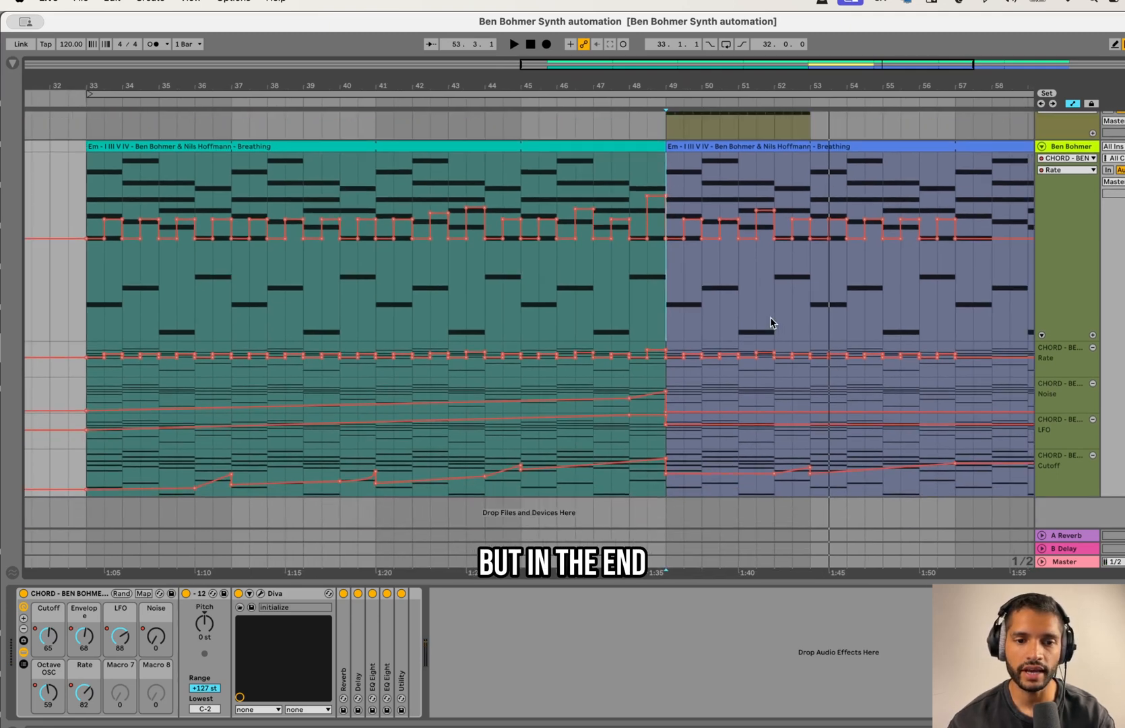
{"action": "scroll", "coordinate": [771, 318], "scroll_direction": "up", "scroll_amount": 2}
{"action": "scroll", "coordinate": [772, 322], "scroll_direction": "right", "scroll_amount": 1}
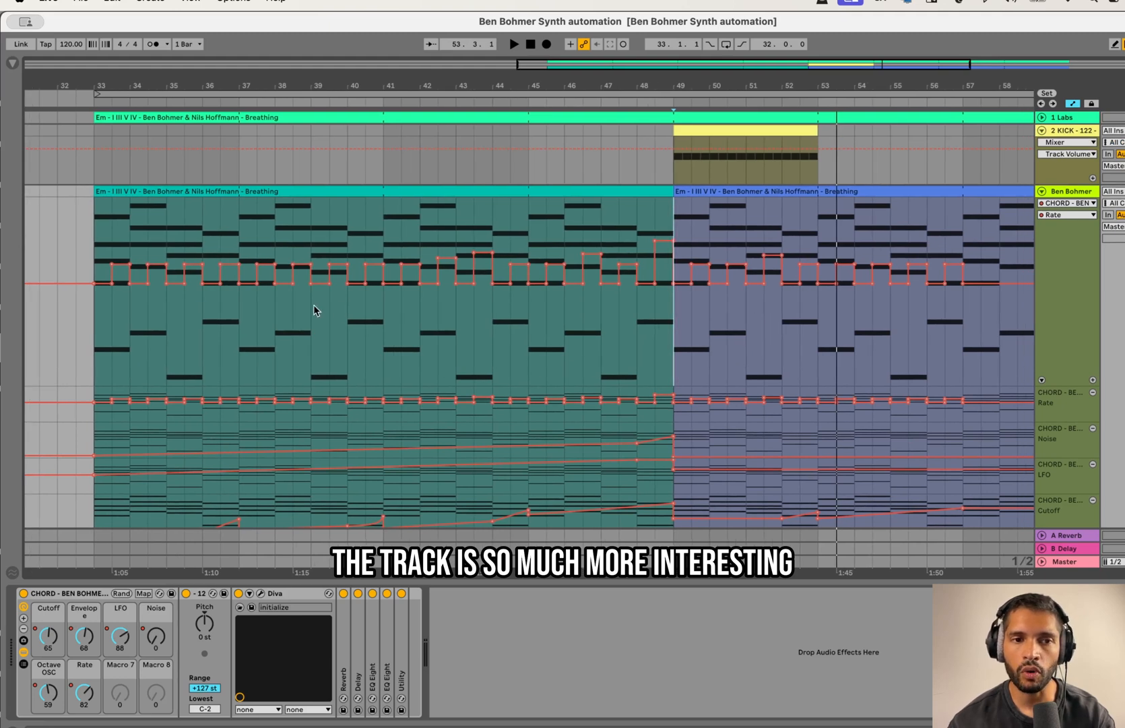
{"action": "left_click_drag", "start_coordinate": [98, 244], "coordinate": [816, 229]}
{"action": "key", "text": "space"}
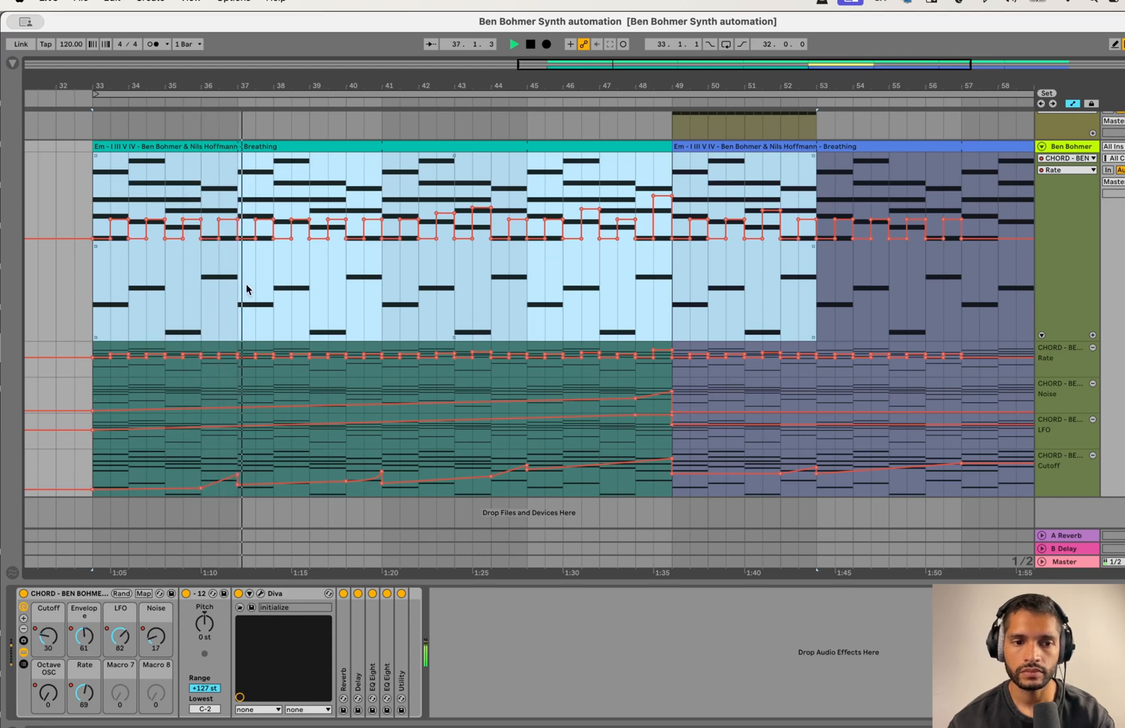
{"action": "key", "text": "minus"}
{"action": "left_click", "coordinate": [397, 294]}
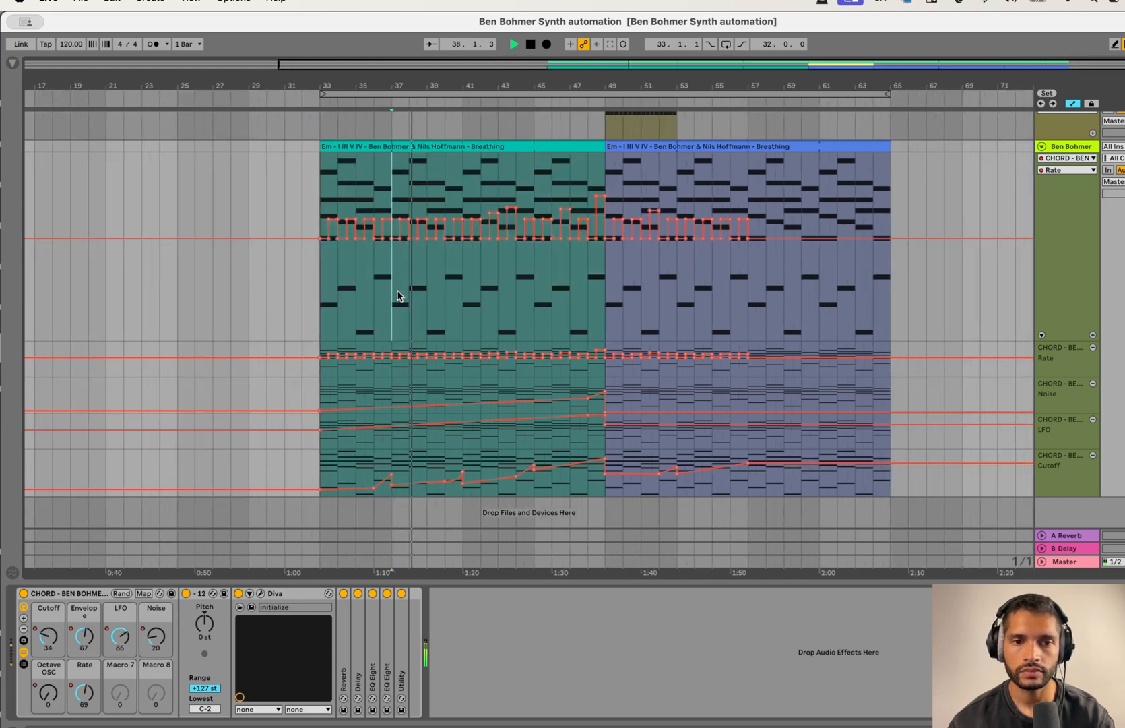
{"action": "scroll", "coordinate": [397, 295], "scroll_direction": "up", "scroll_amount": 1}
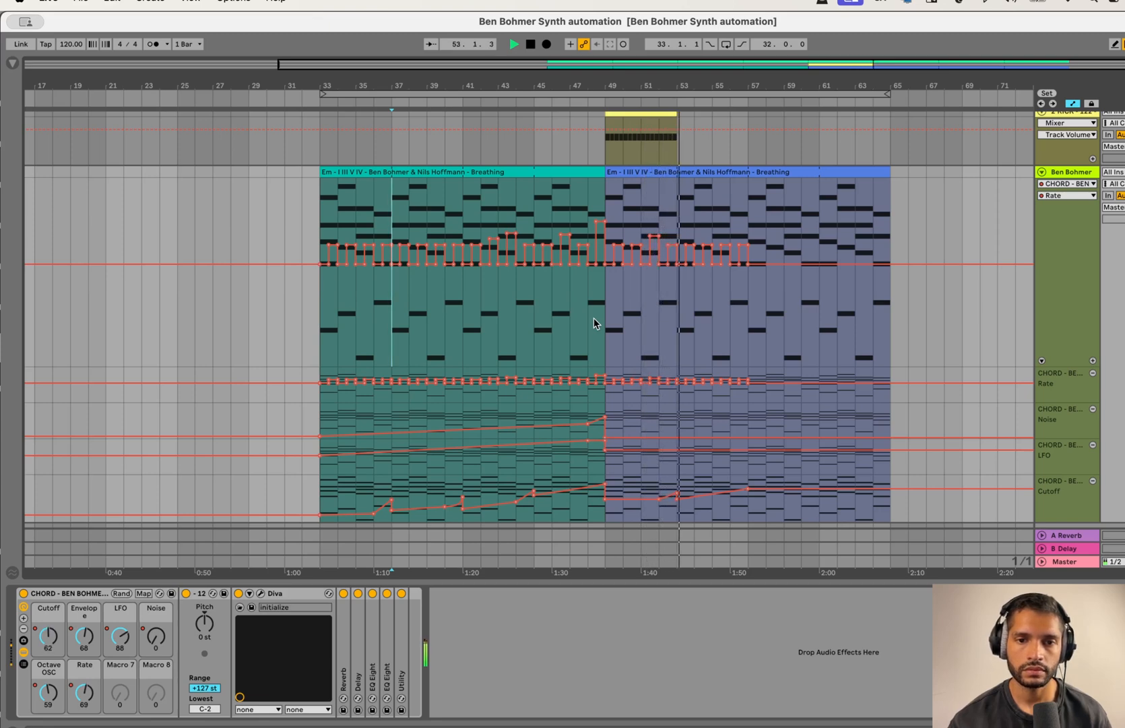
{"action": "left_click", "coordinate": [61, 599]}
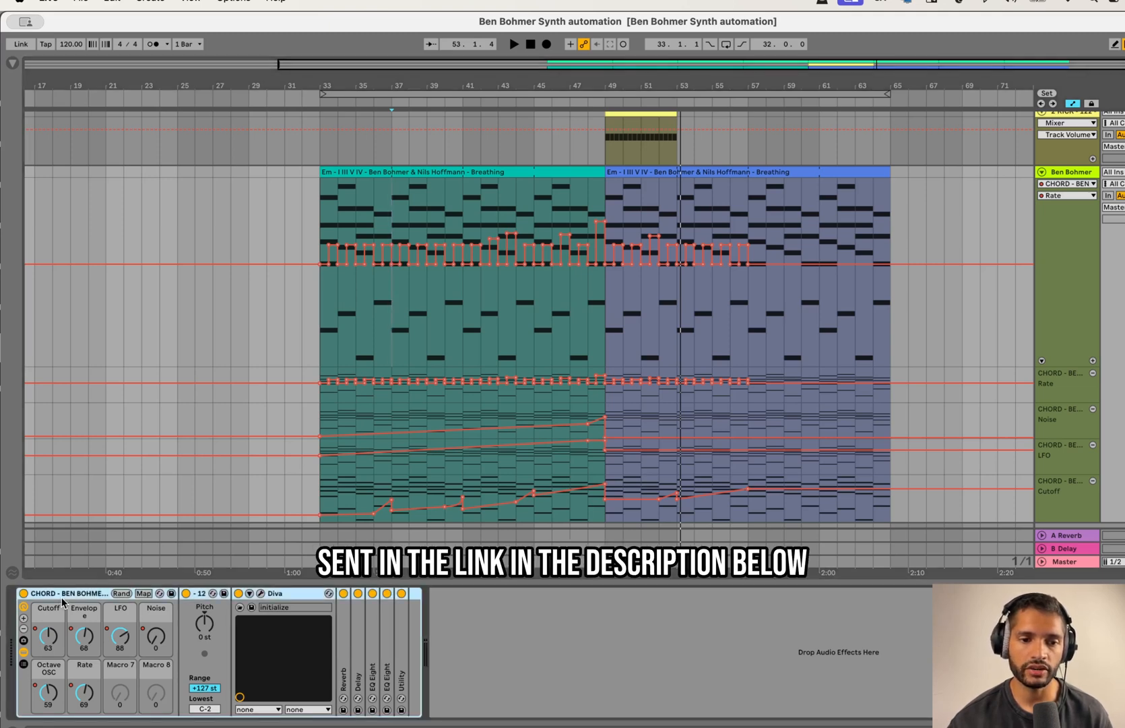